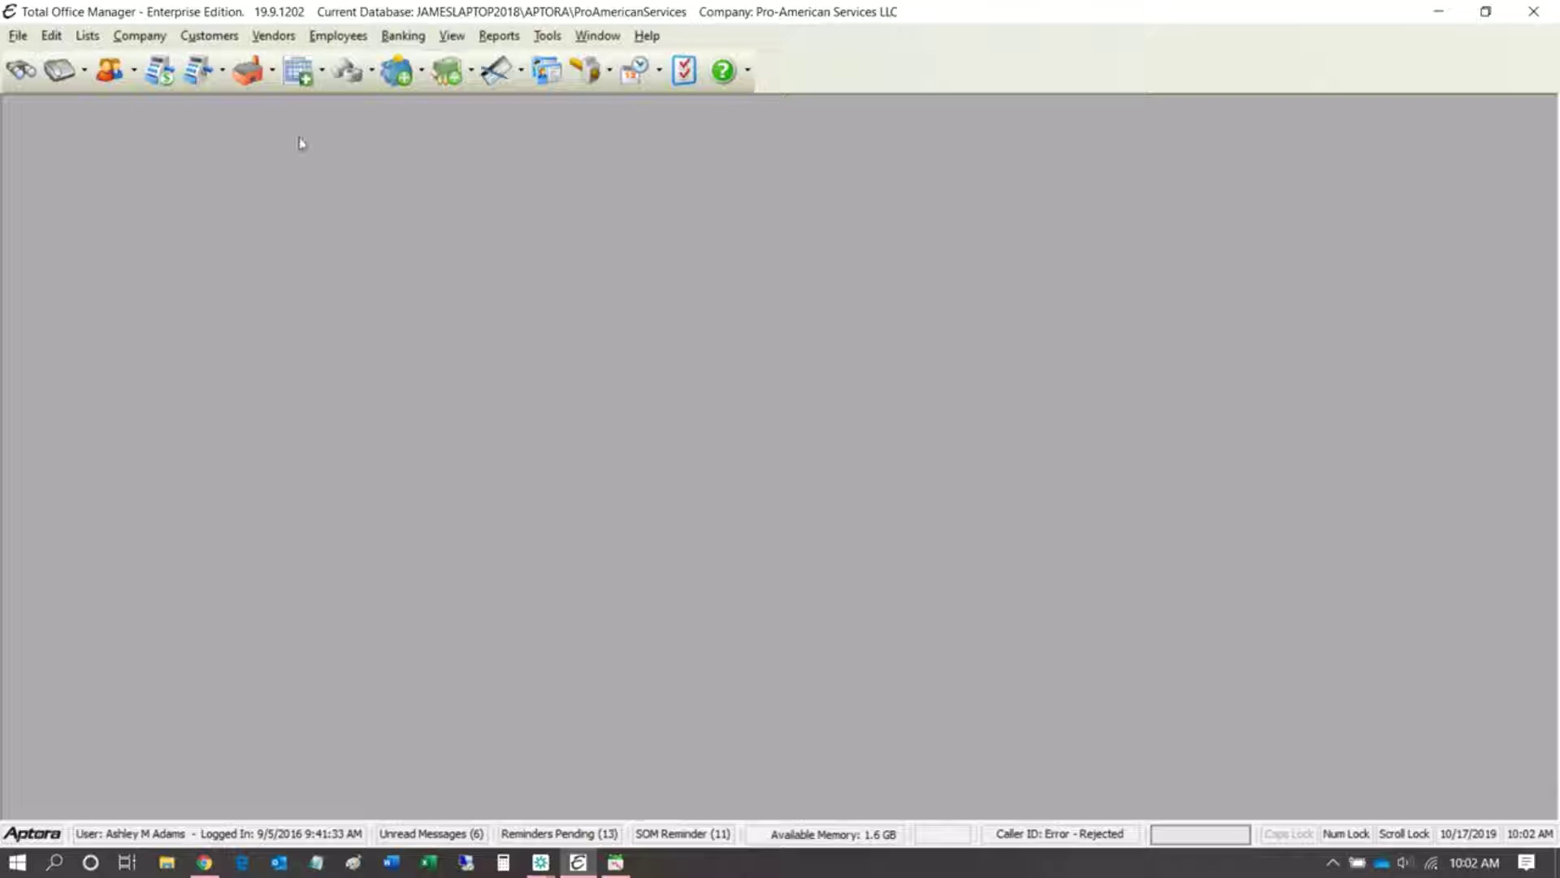
- Review the company information, including the tax numbers and report settings under Other Information, and close it without changes
{"action": "left_click", "coordinate": [209, 35]}
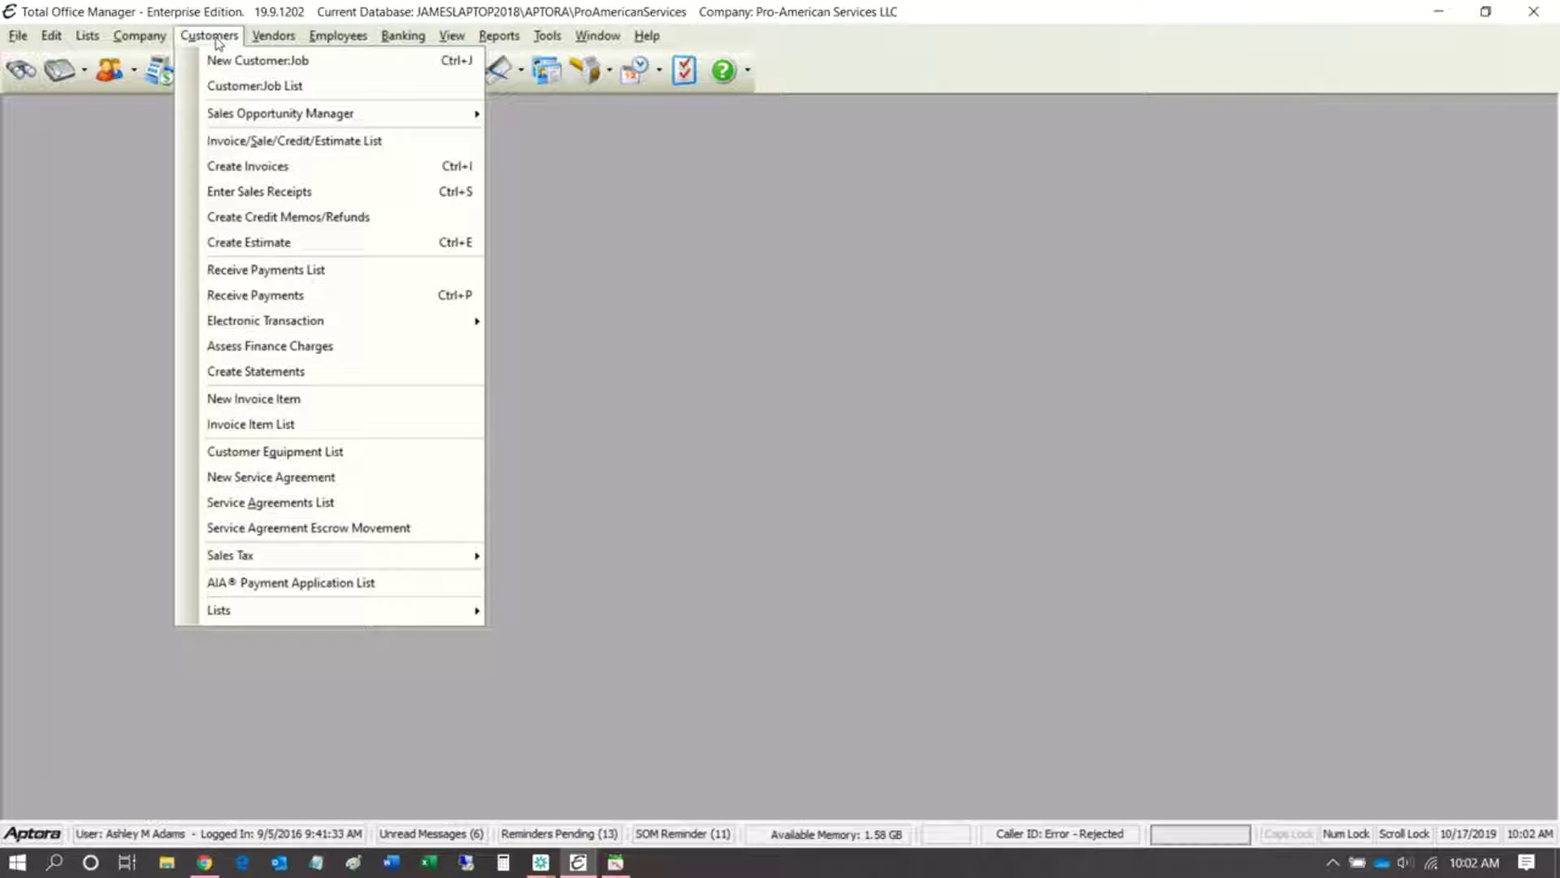
{"action": "mouse_move", "coordinate": [143, 41]}
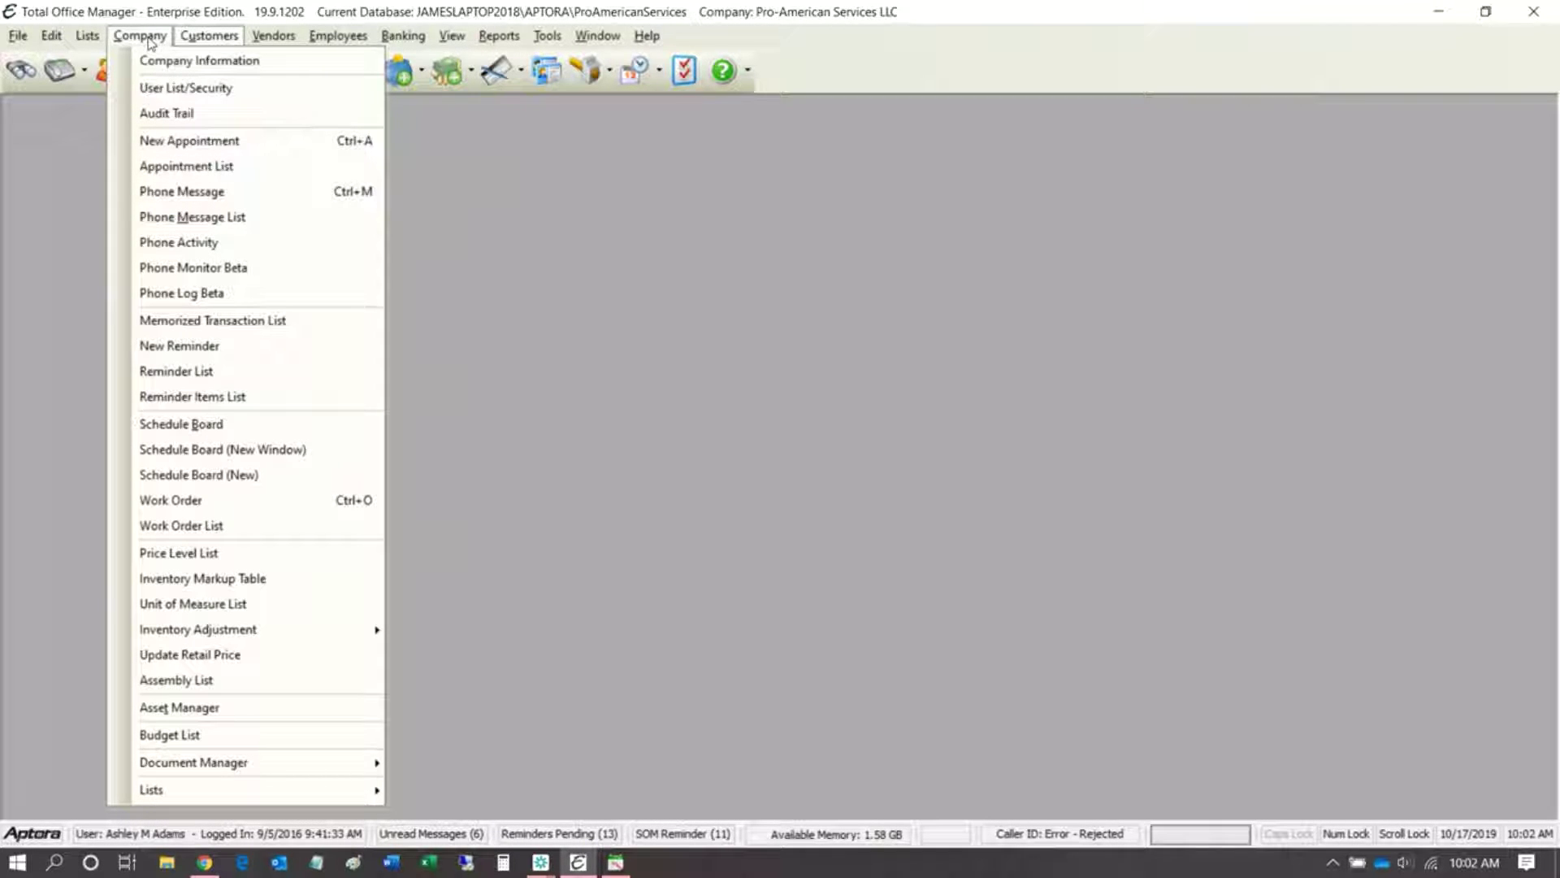
{"action": "left_click", "coordinate": [160, 60]}
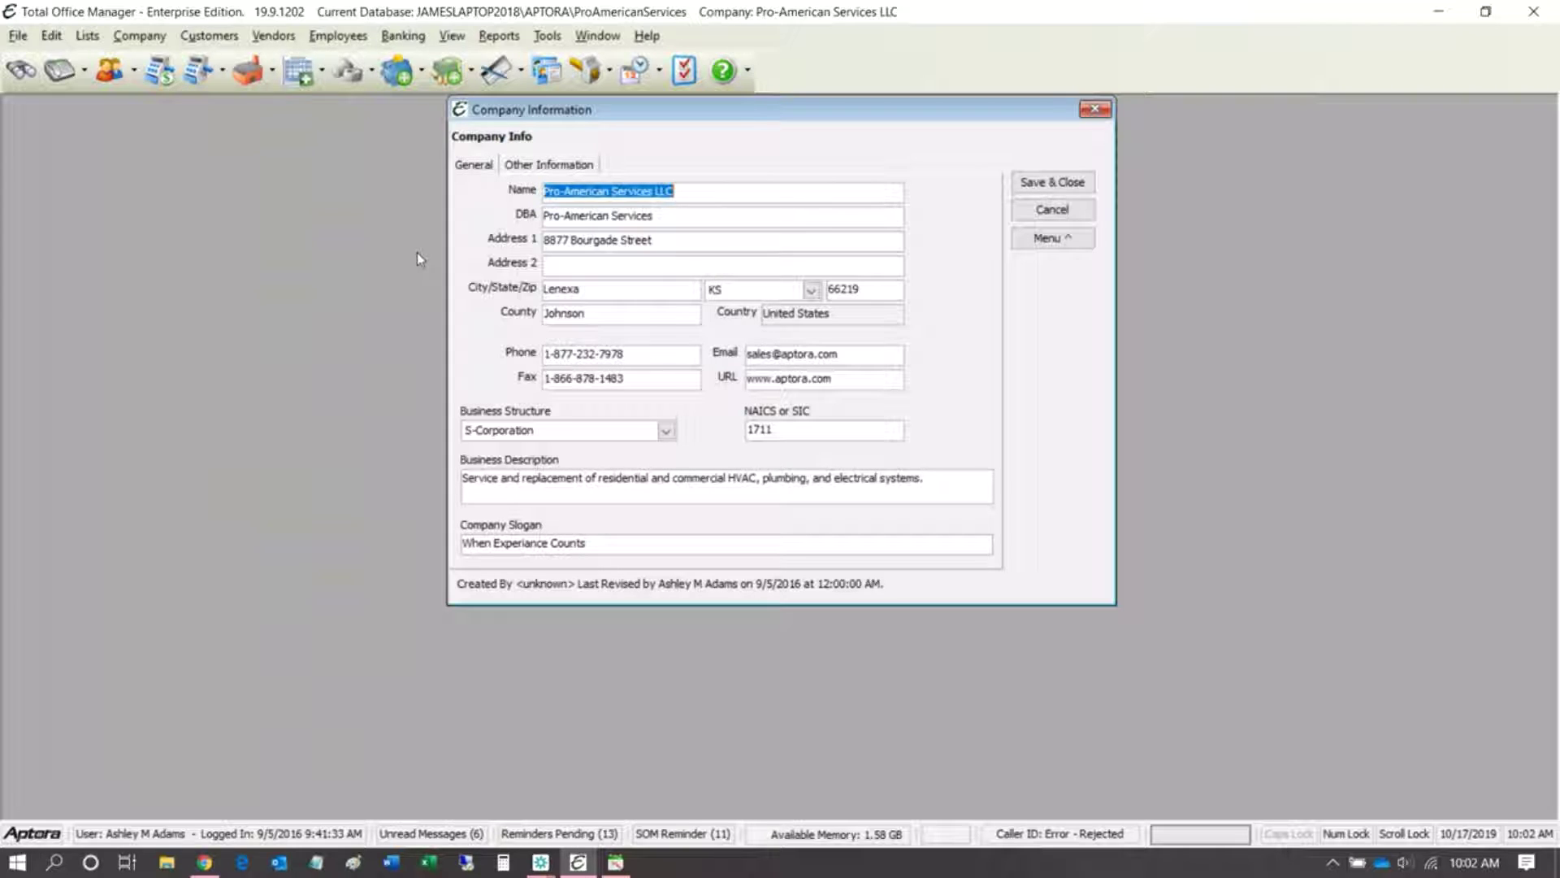
{"action": "left_click", "coordinate": [533, 166]}
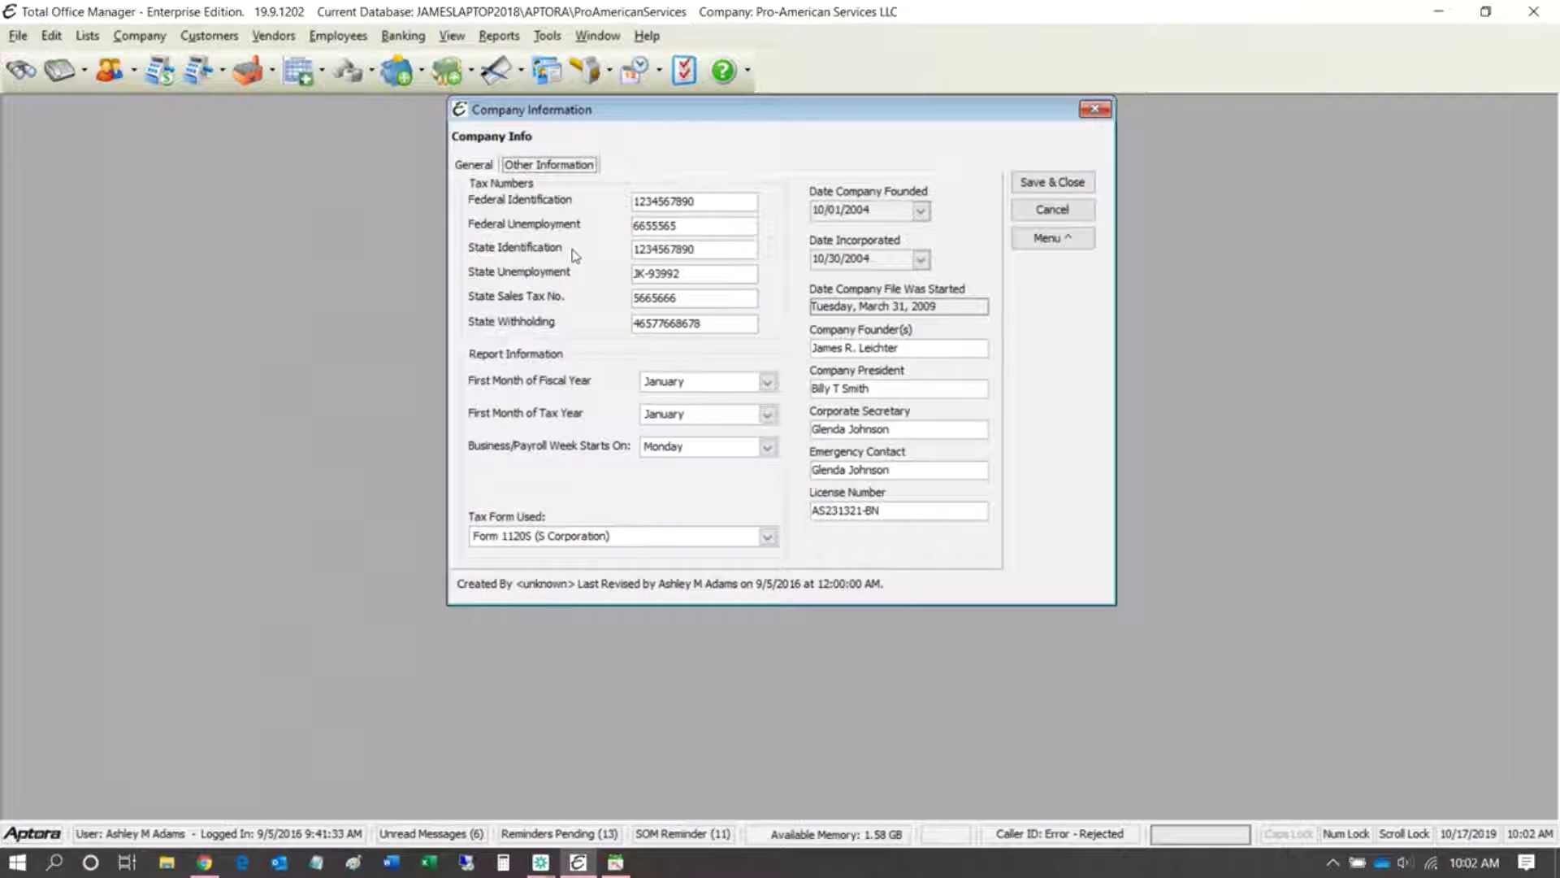
{"action": "left_click", "coordinate": [722, 201]}
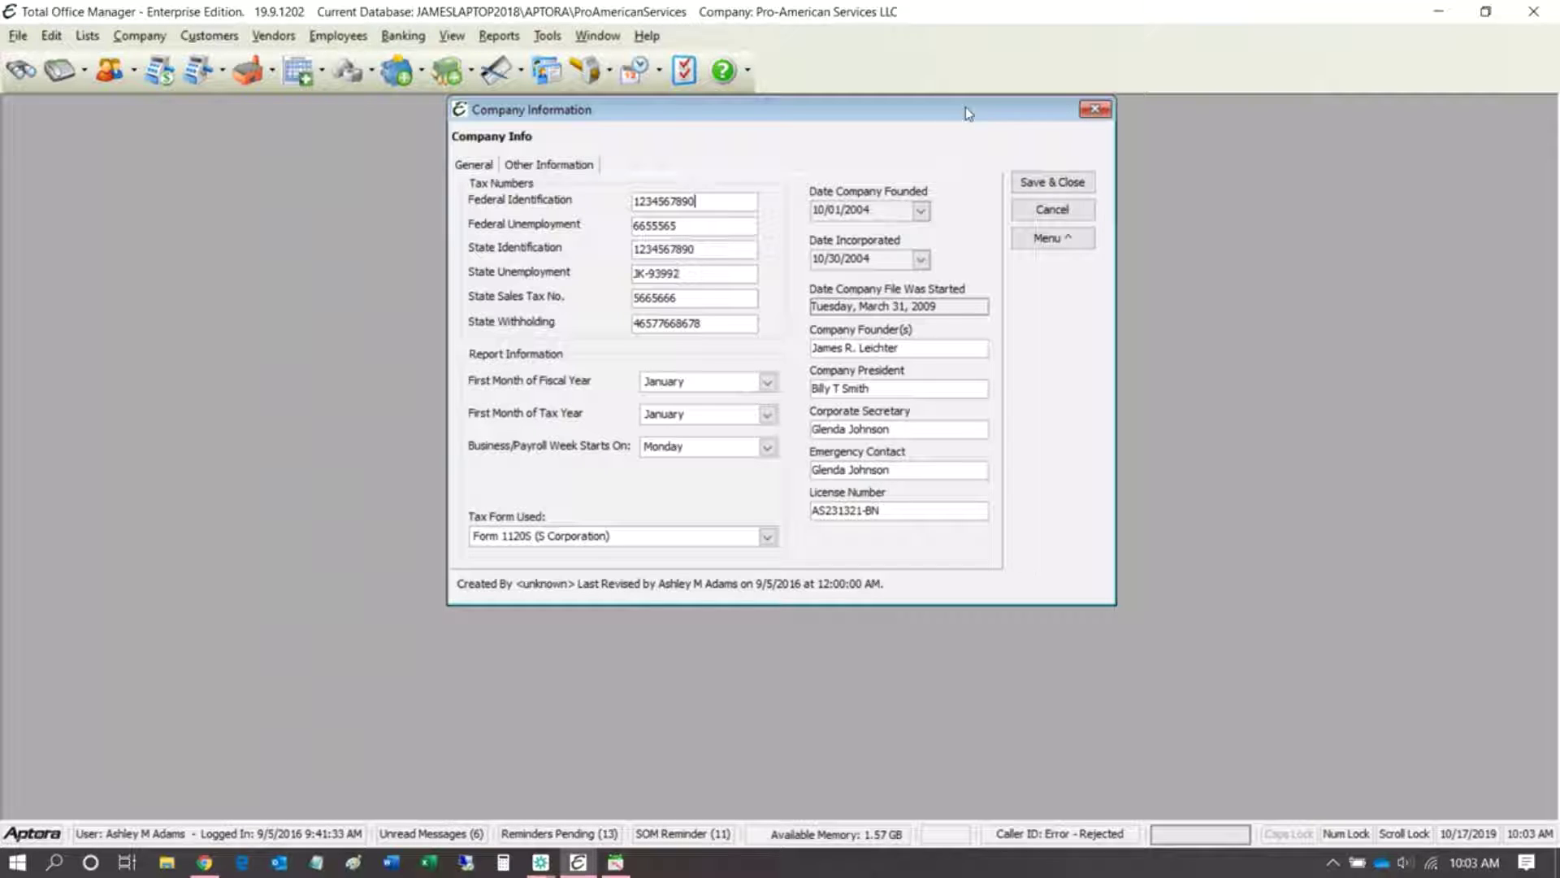
{"action": "left_click_drag", "start_coordinate": [965, 105], "coordinate": [671, 178]}
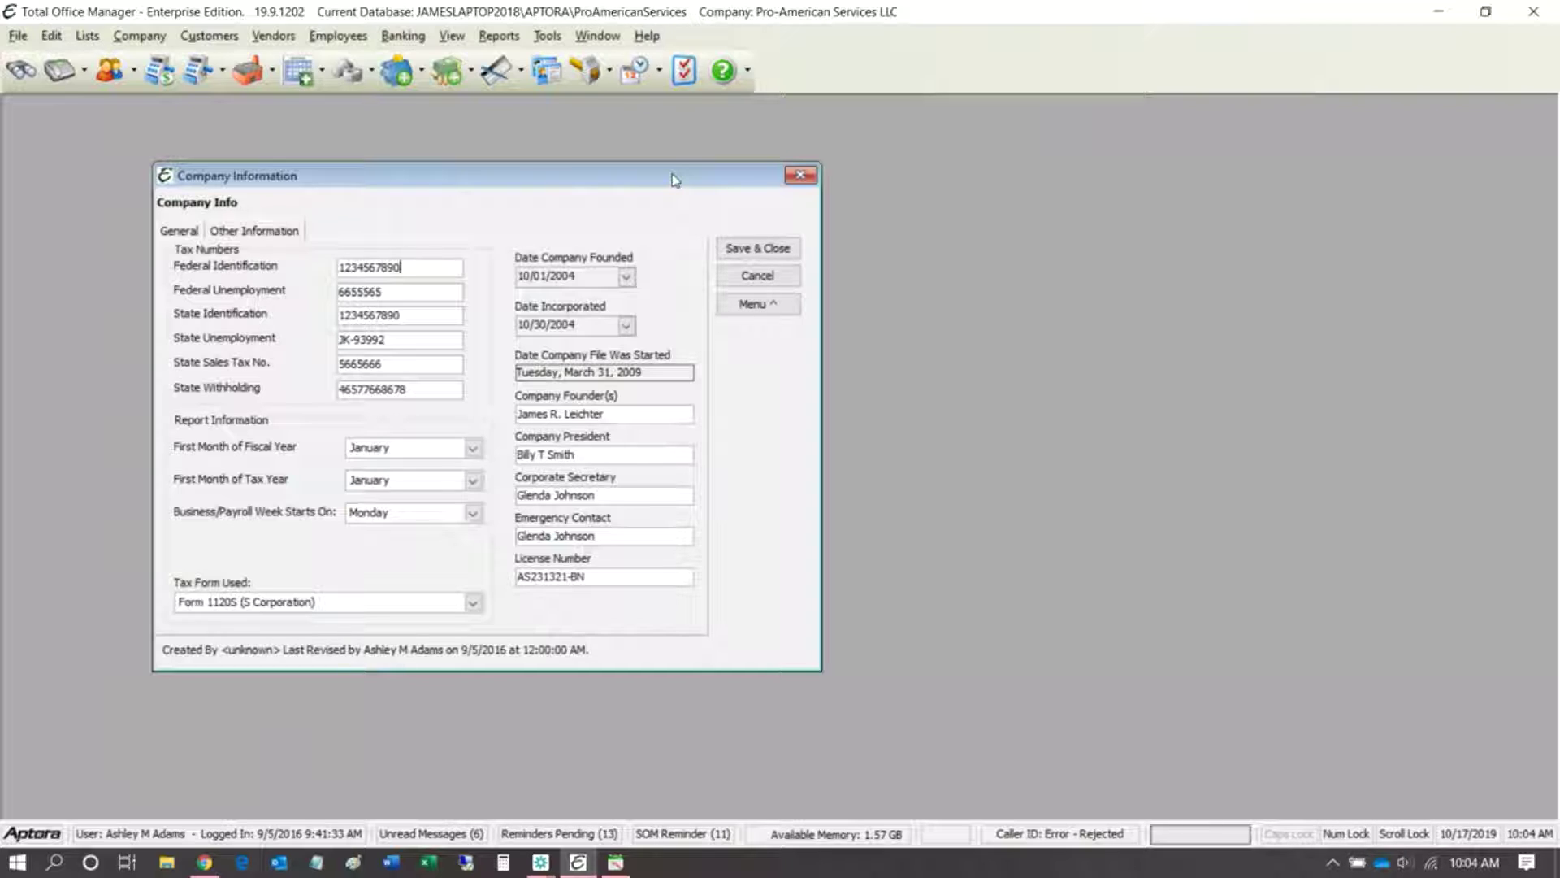
{"action": "left_click", "coordinate": [805, 176]}
- Add a new DBA named "Pro-American Services North" to the company's DBA list
{"action": "left_click", "coordinate": [140, 36]}
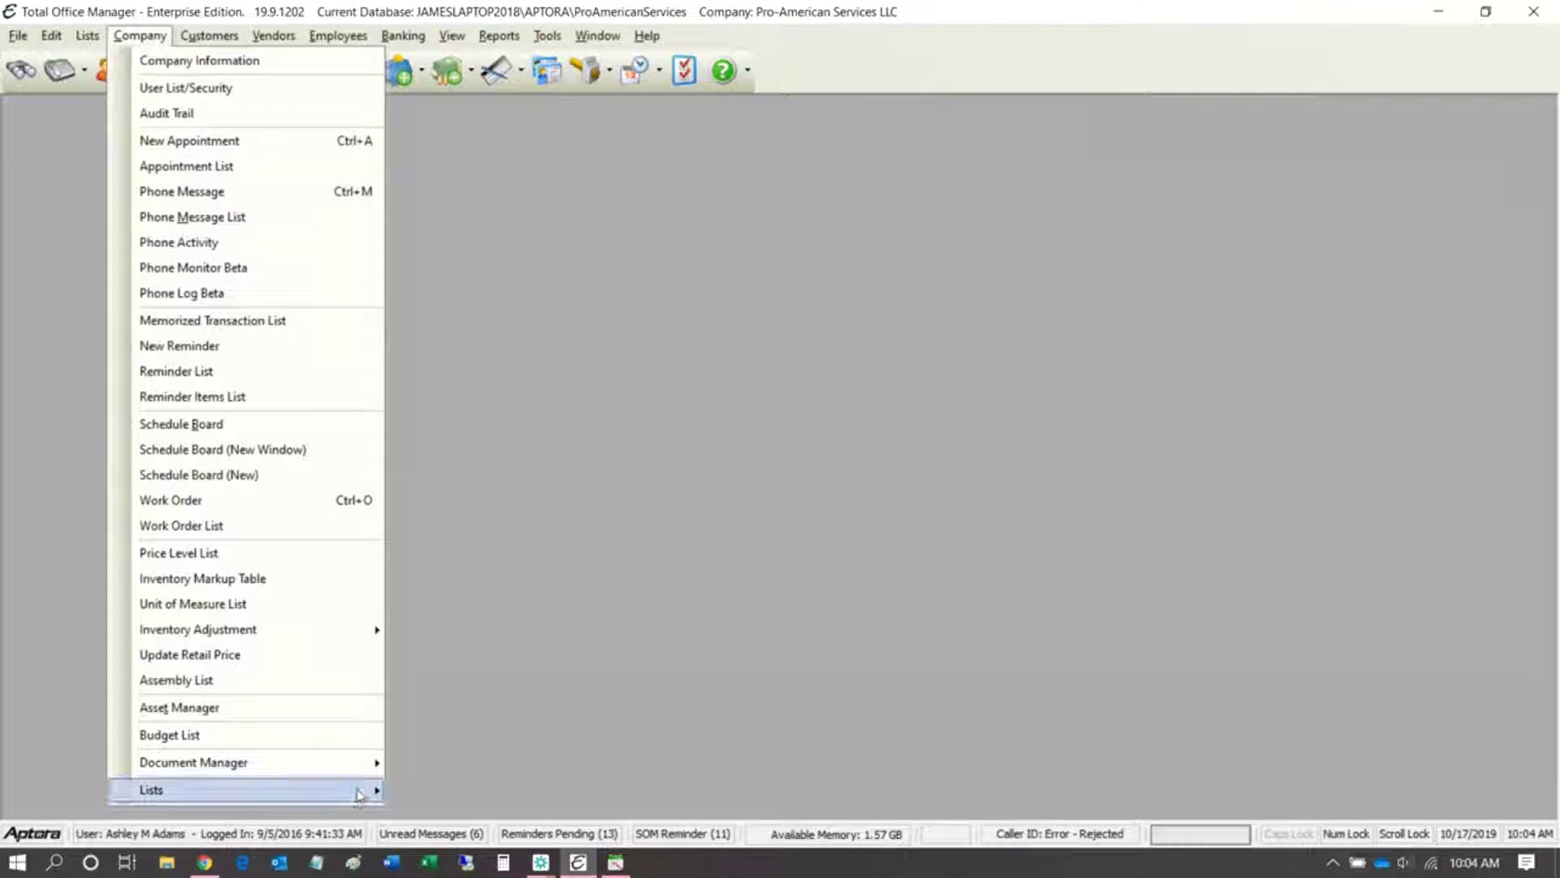
{"action": "mouse_move", "coordinate": [357, 794]}
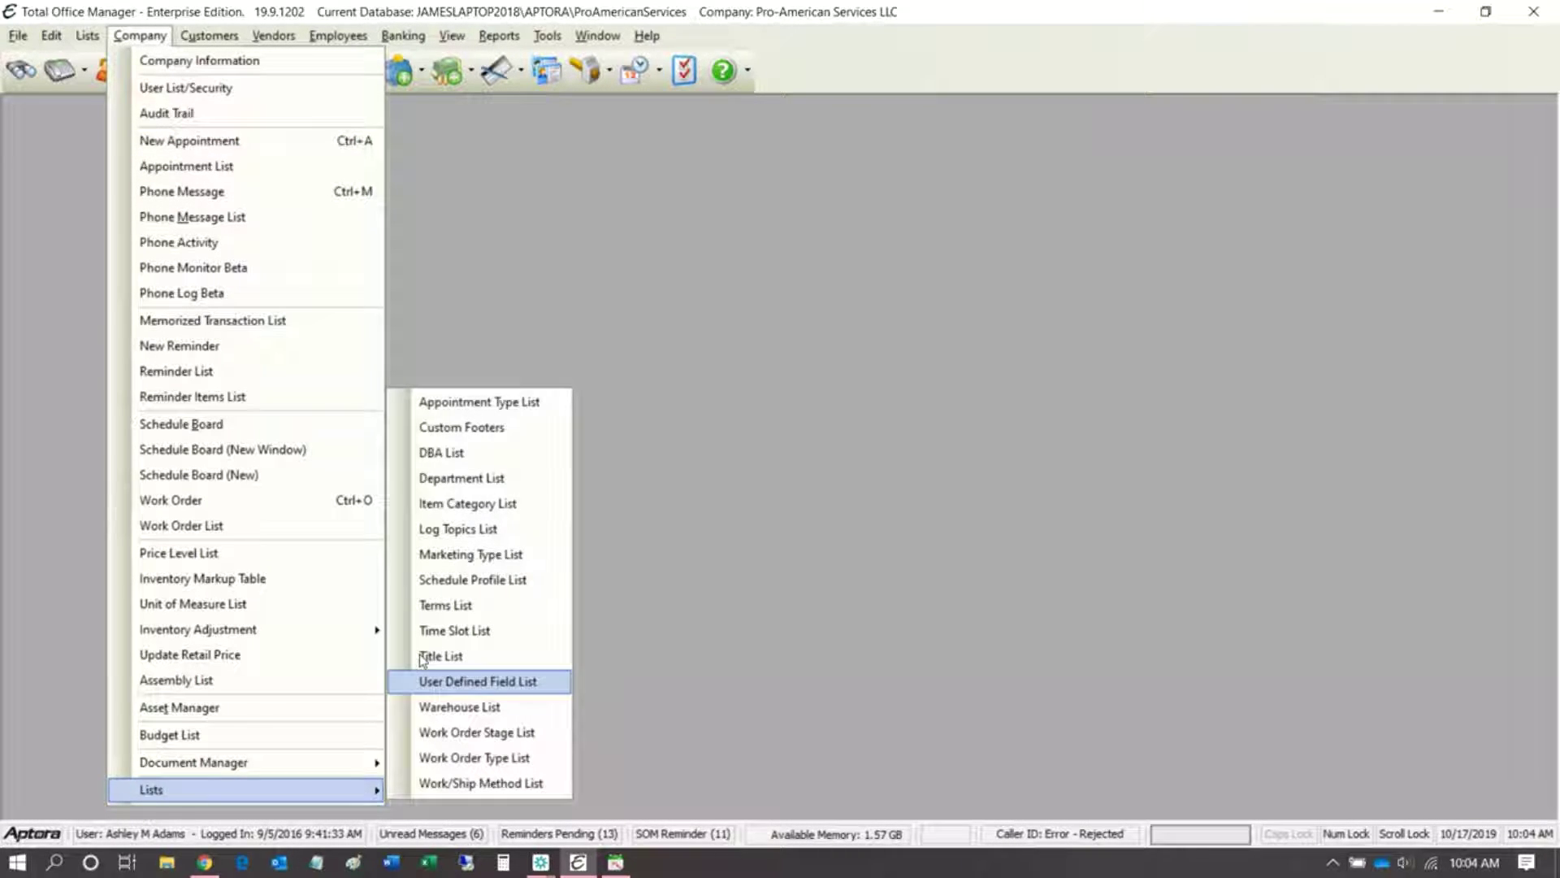
{"action": "left_click", "coordinate": [455, 453]}
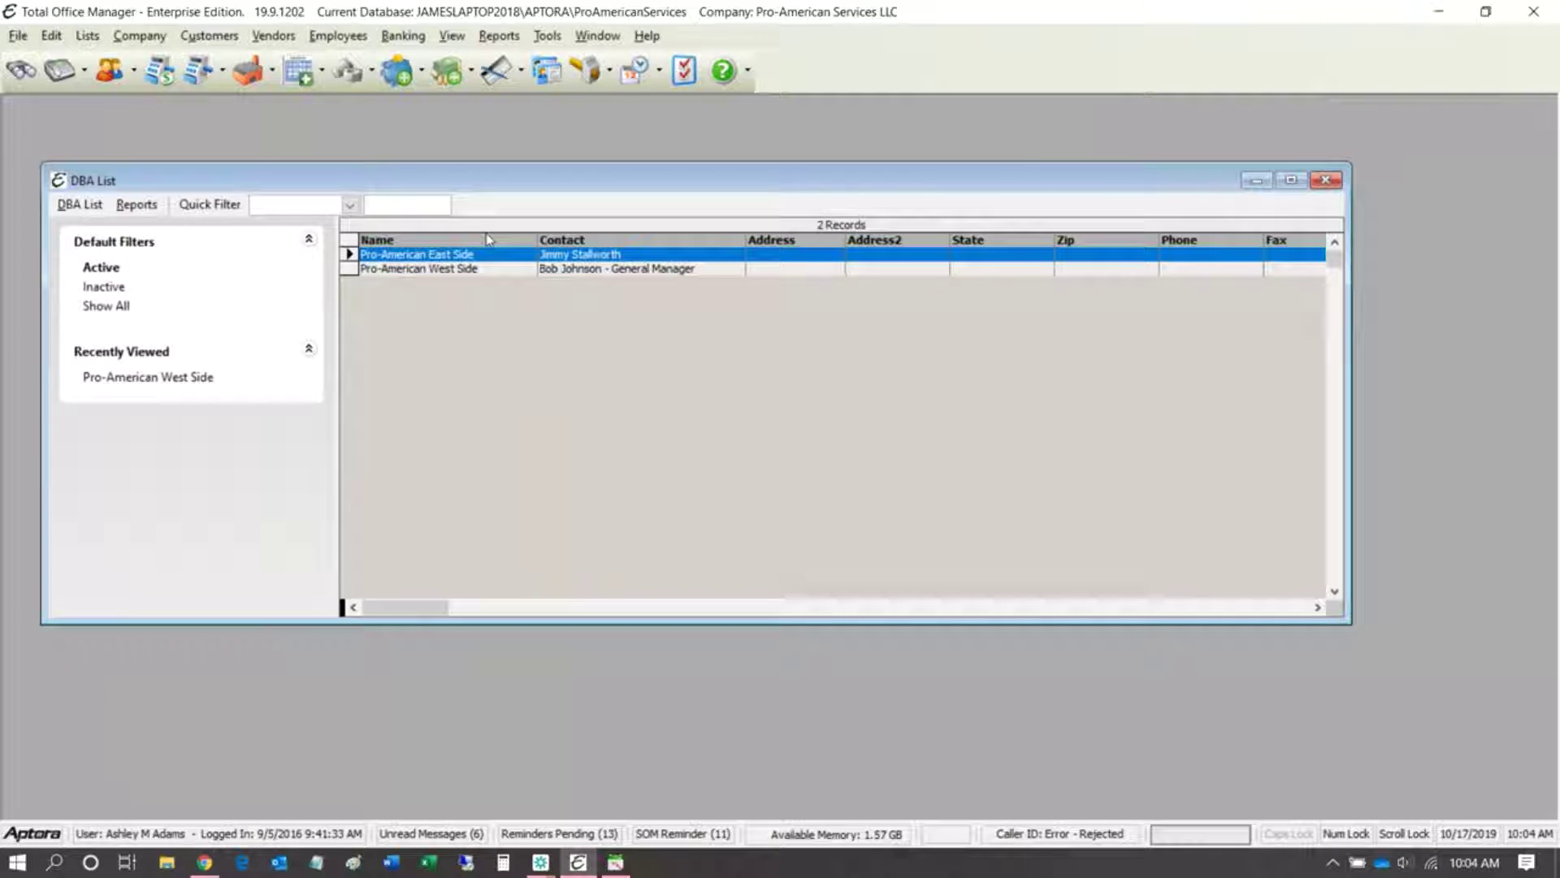
{"action": "left_click", "coordinate": [462, 270]}
{"action": "right_click", "coordinate": [463, 274]}
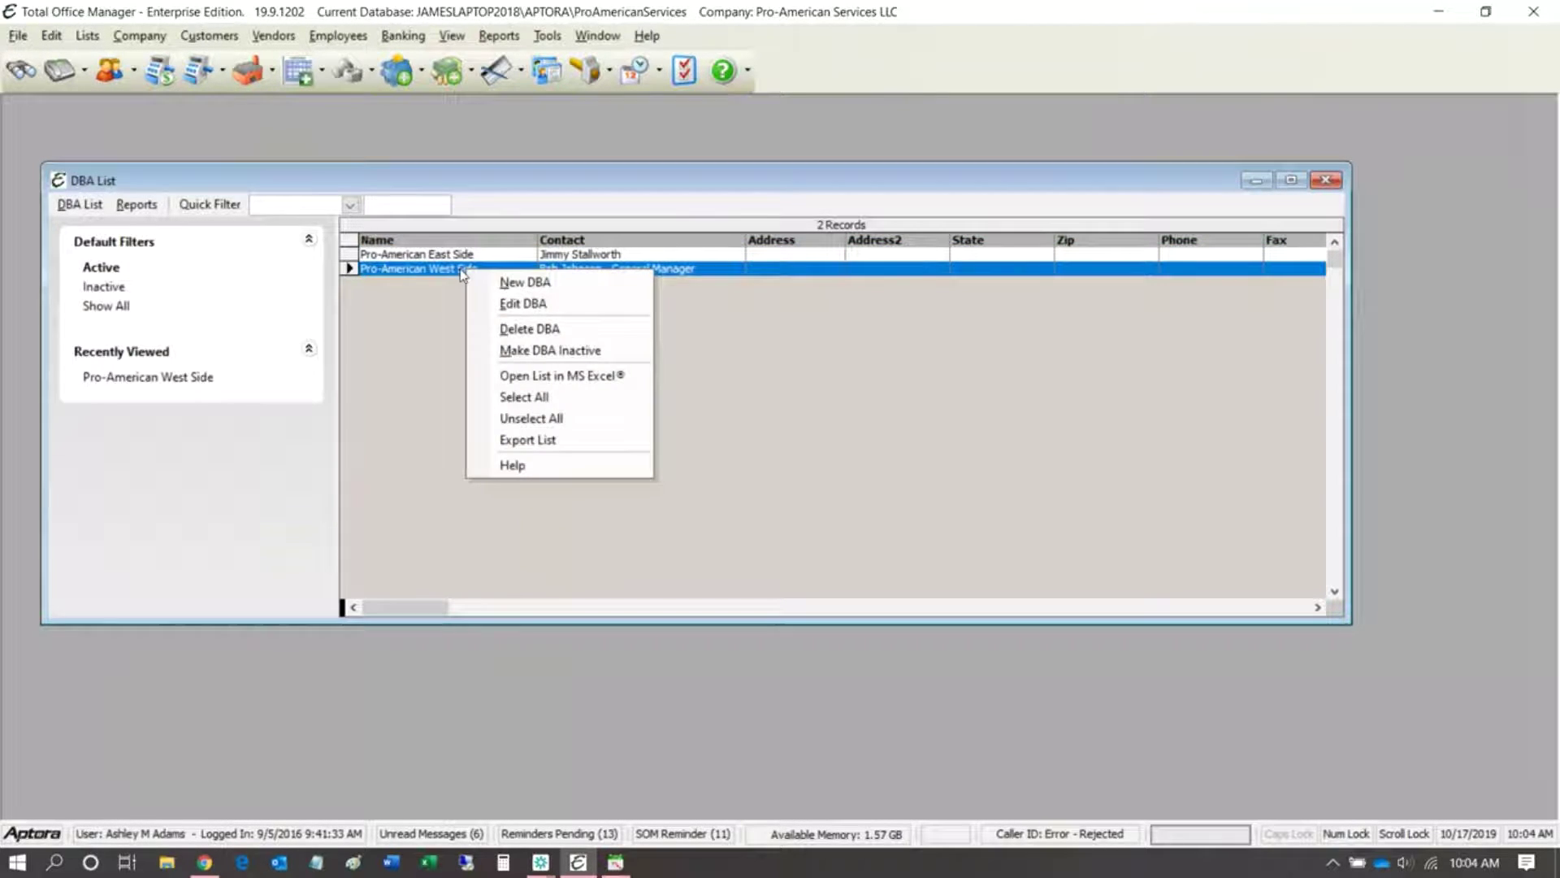
{"action": "left_click", "coordinate": [526, 283]}
{"action": "type", "text": "Pro-A"}
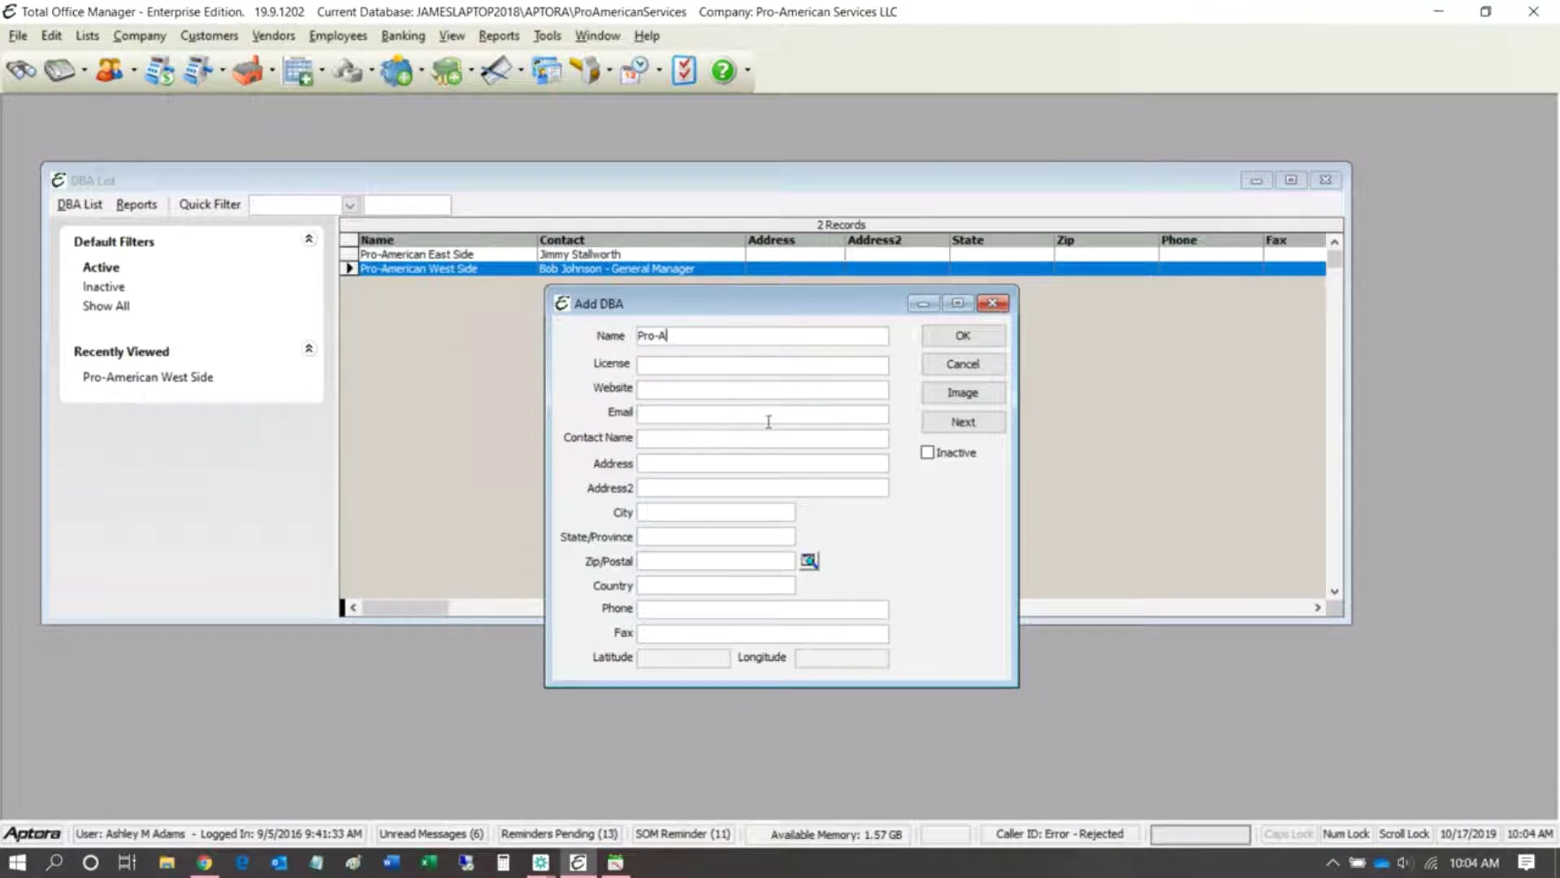
{"action": "type", "text": "merican Service"}
{"action": "key", "text": "BackSpace"}
{"action": "type", "text": "s North"}
{"action": "left_click", "coordinate": [658, 366]}
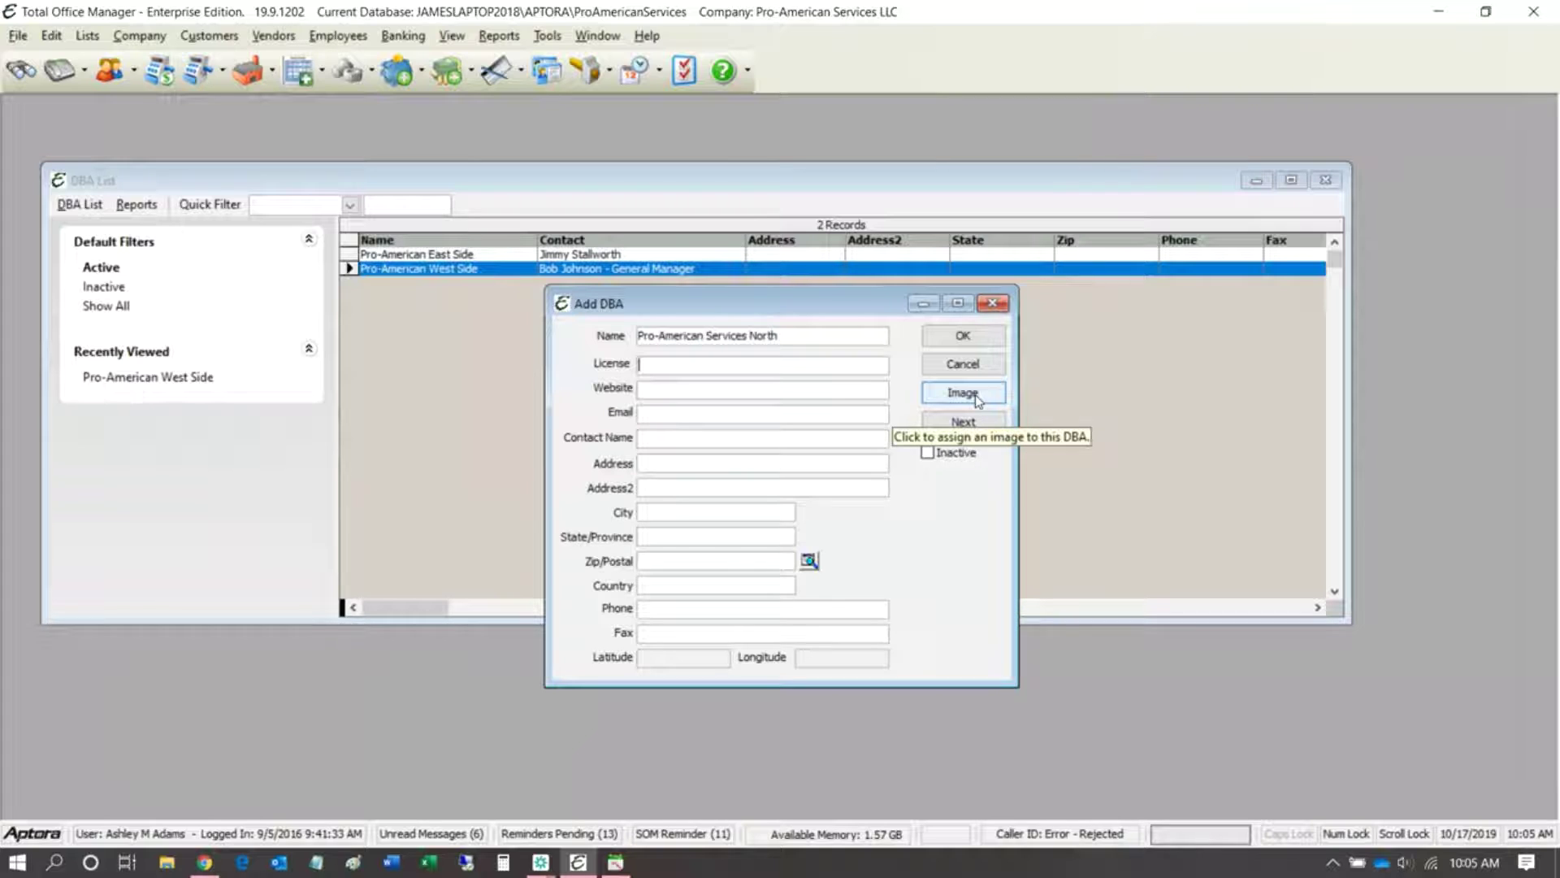
{"action": "left_click", "coordinate": [967, 336]}
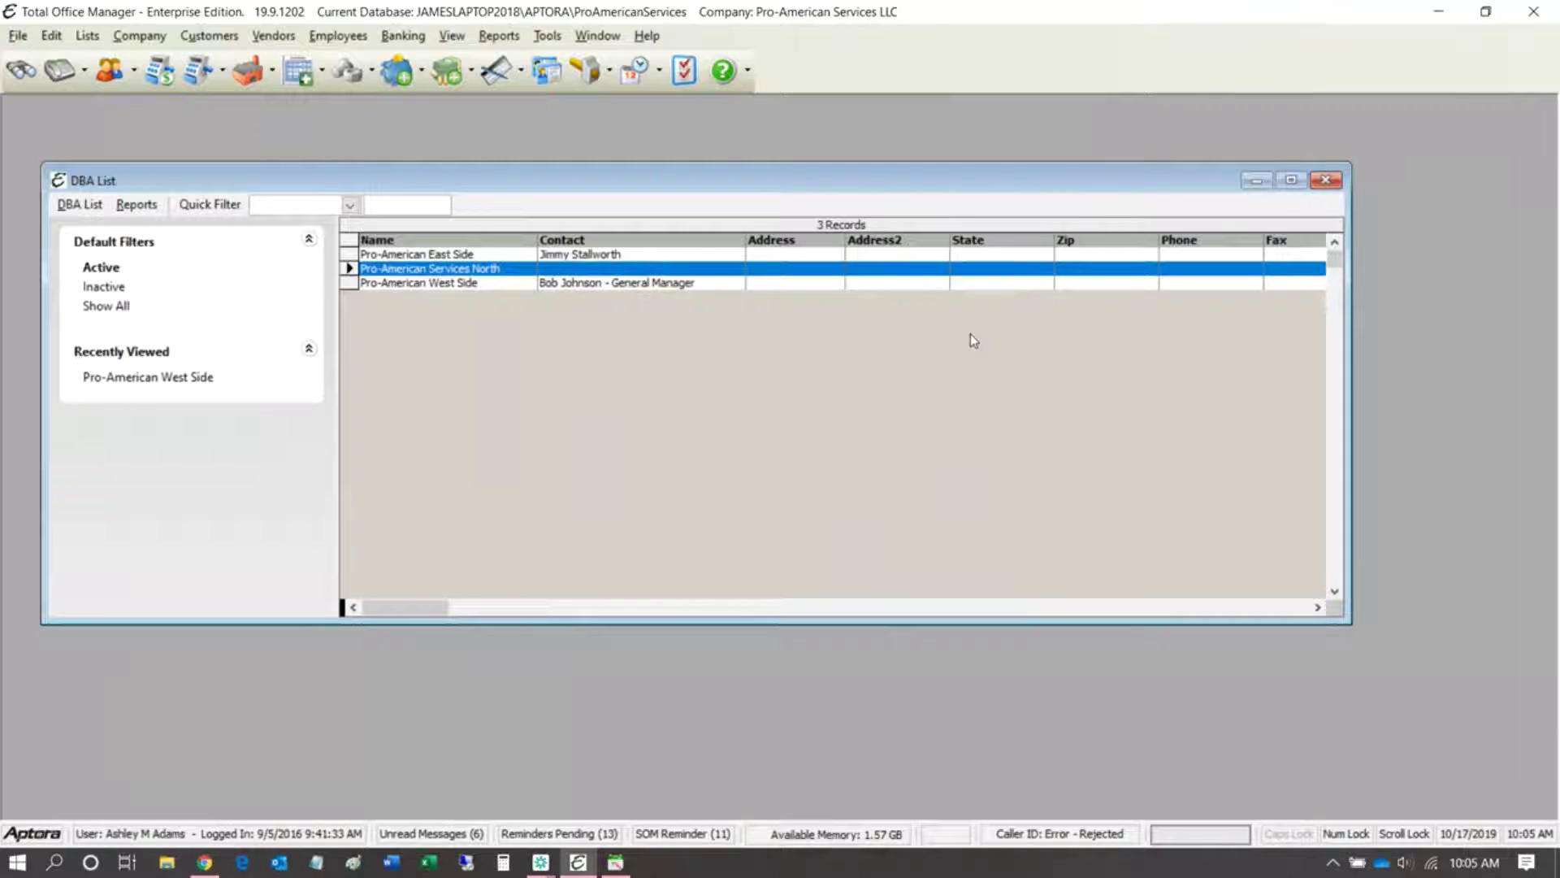
- Open the posted $79.00 invoice dated 9/5/2020 from the invoice list and bring up its print and email options
{"action": "left_click", "coordinate": [201, 34]}
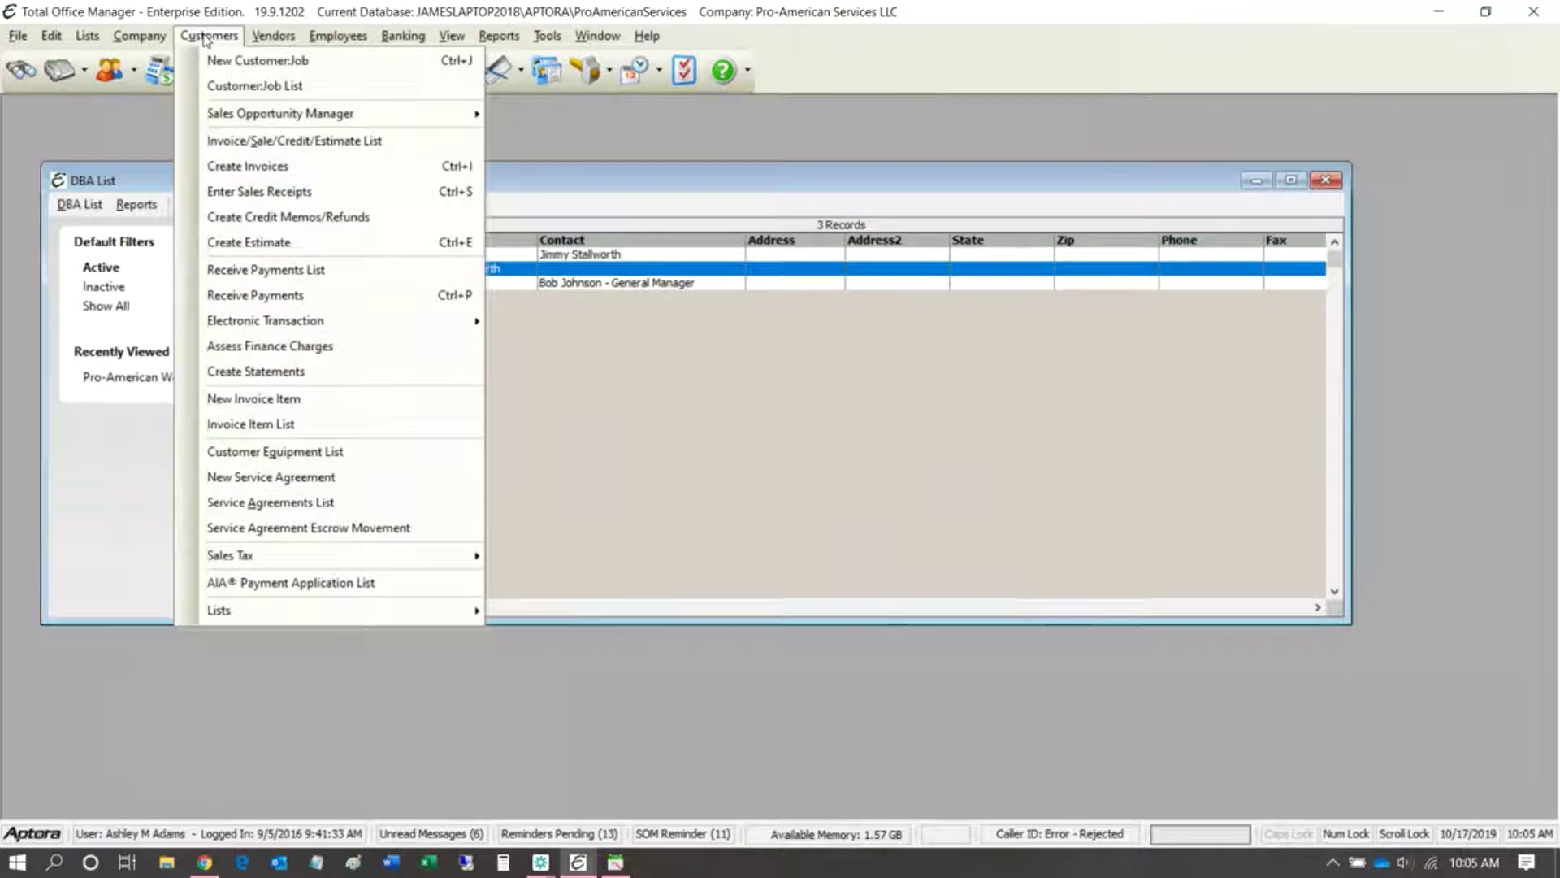
{"action": "left_click", "coordinate": [253, 138]}
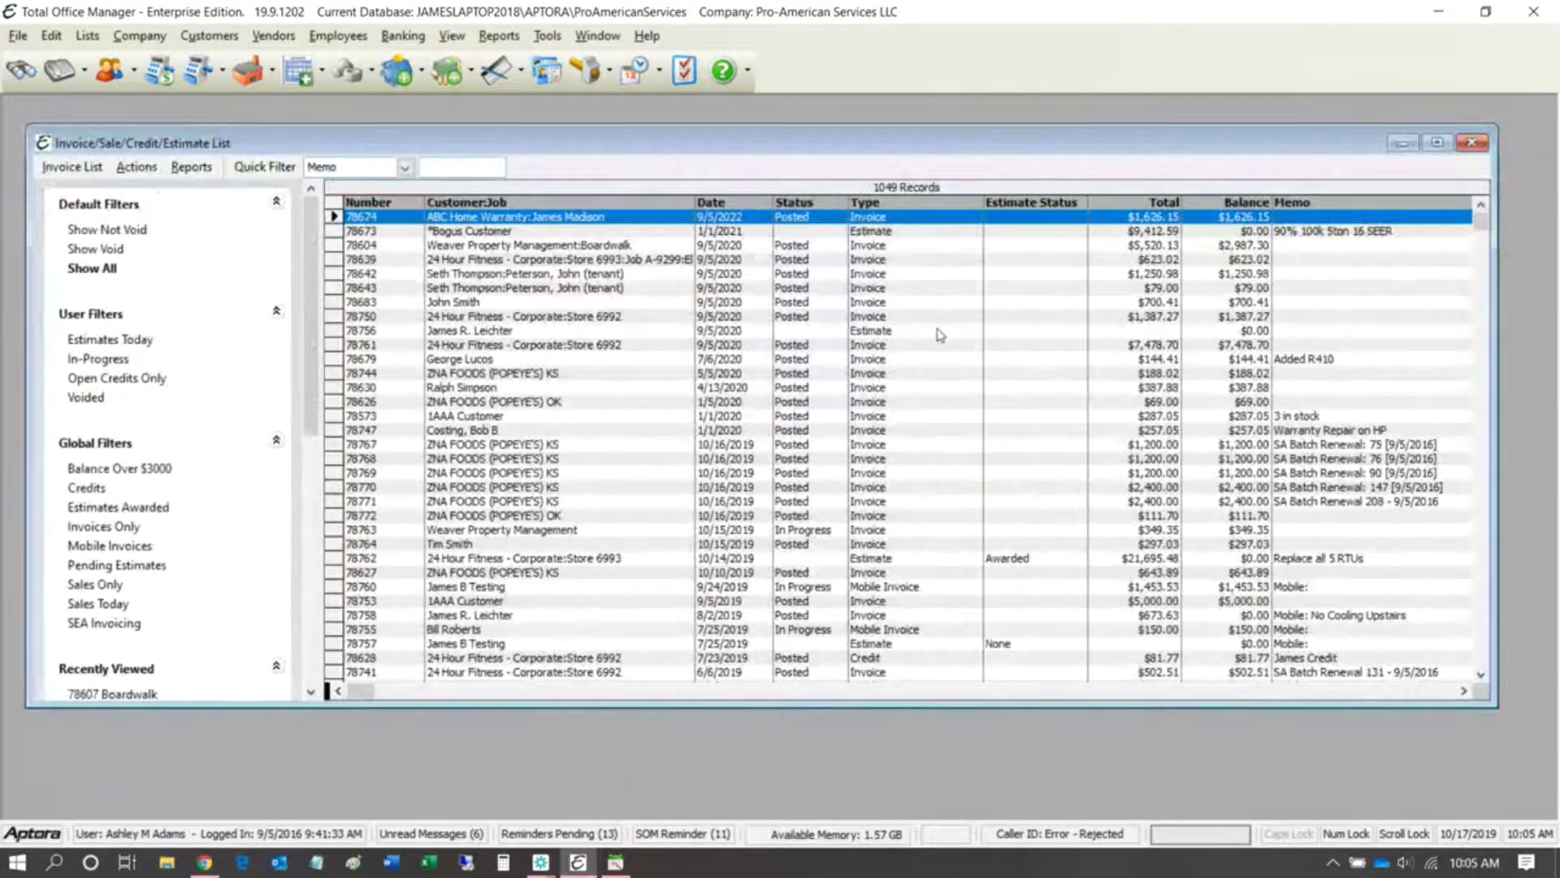
{"action": "left_click", "coordinate": [783, 286]}
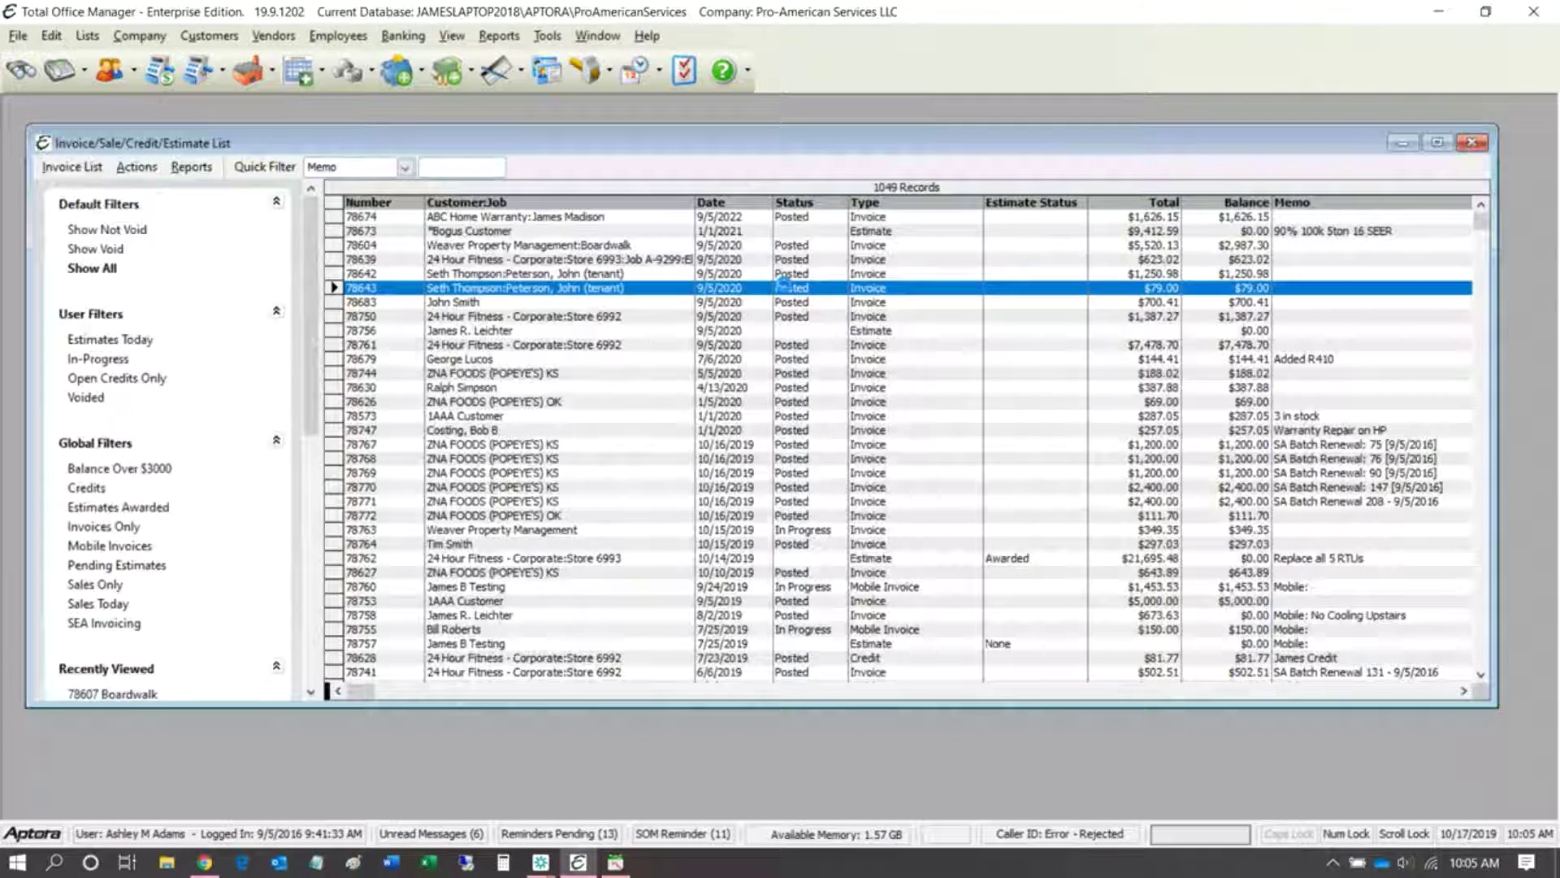
{"action": "double_click", "coordinate": [783, 286]}
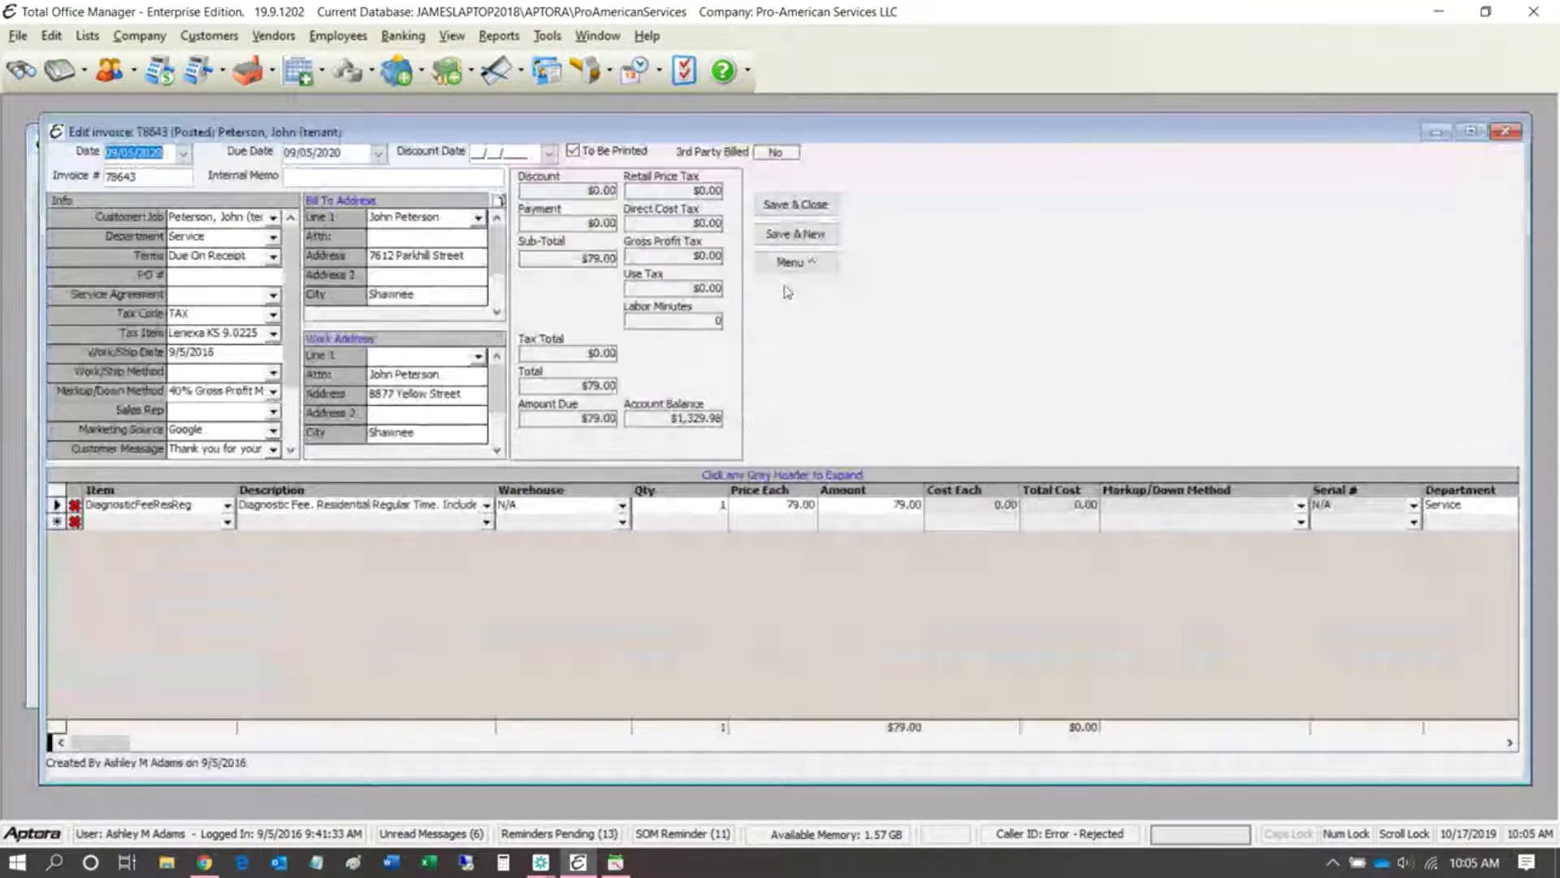
{"action": "left_click", "coordinate": [808, 263]}
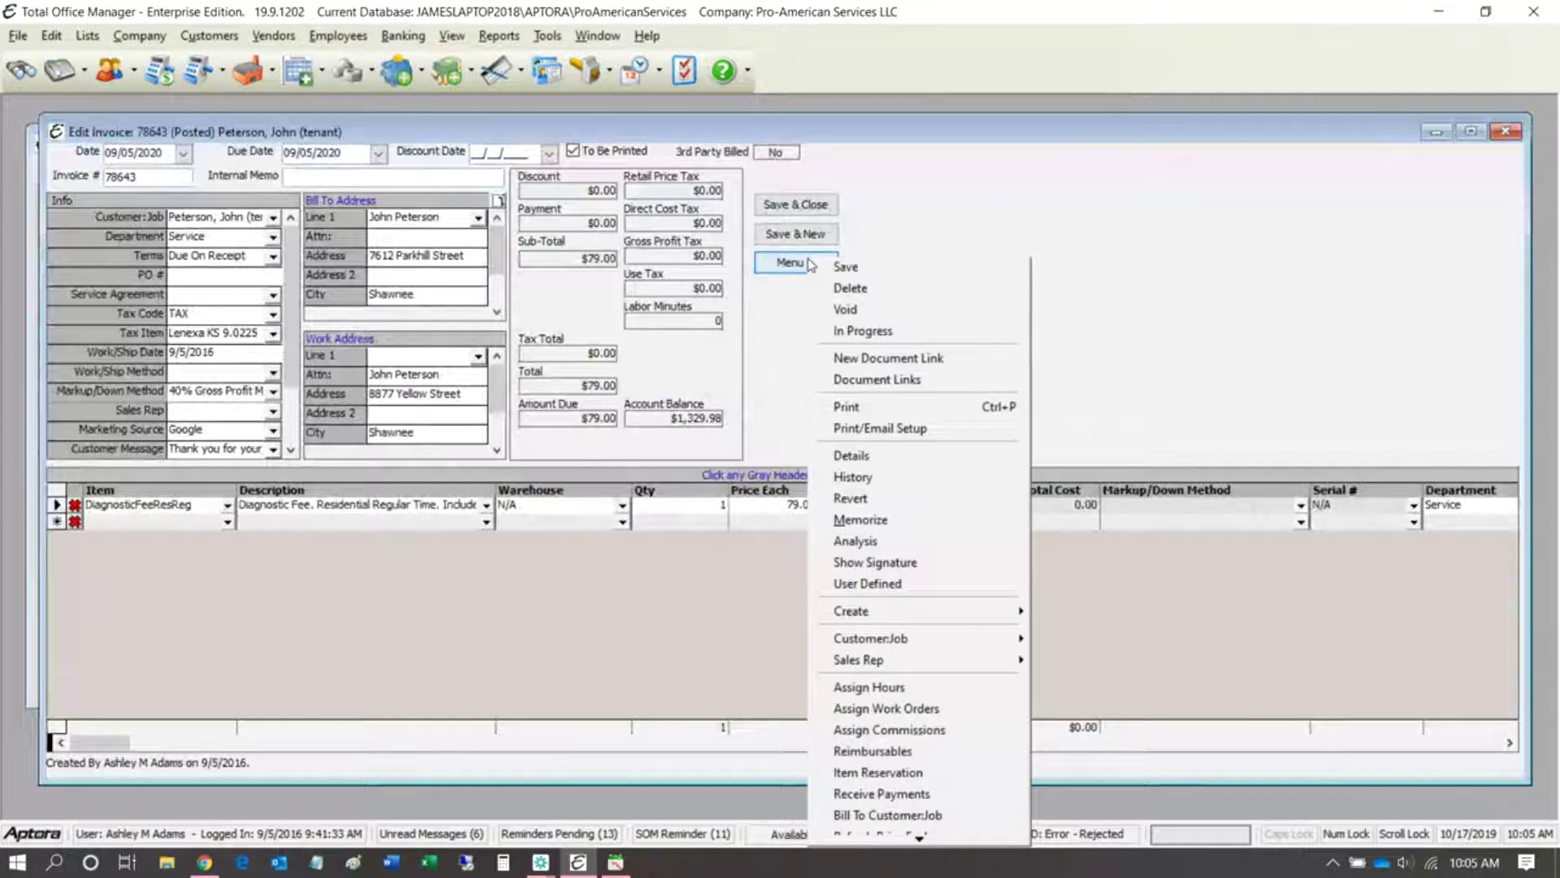
{"action": "left_click", "coordinate": [860, 430]}
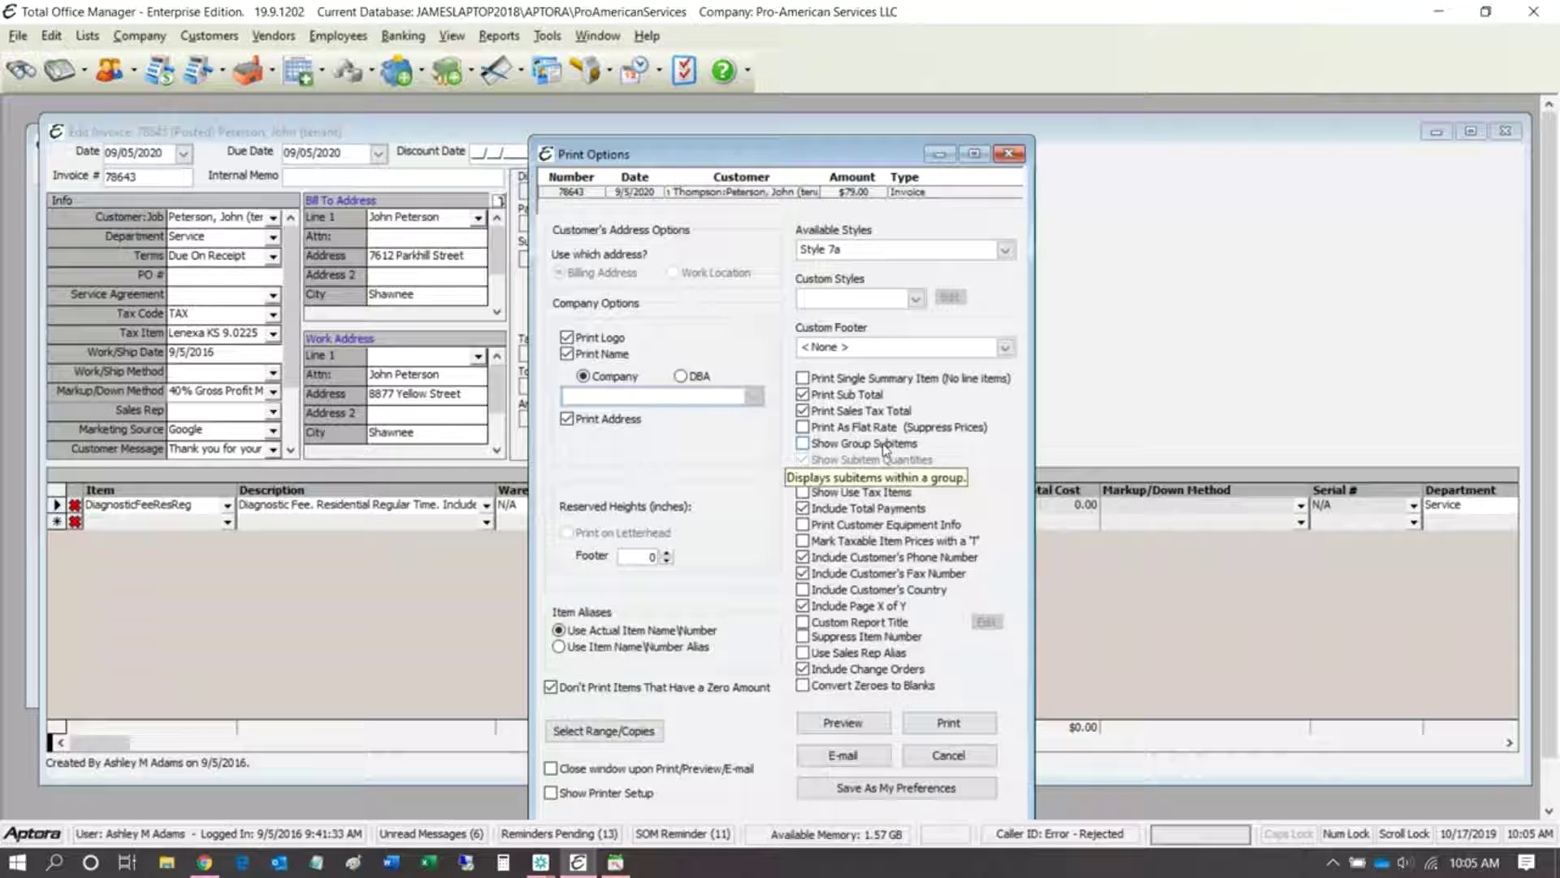
- Set the printed name to the DBA "Pro-American East Side", save the print options as preferences, and close the invoice
{"action": "left_click", "coordinate": [681, 377]}
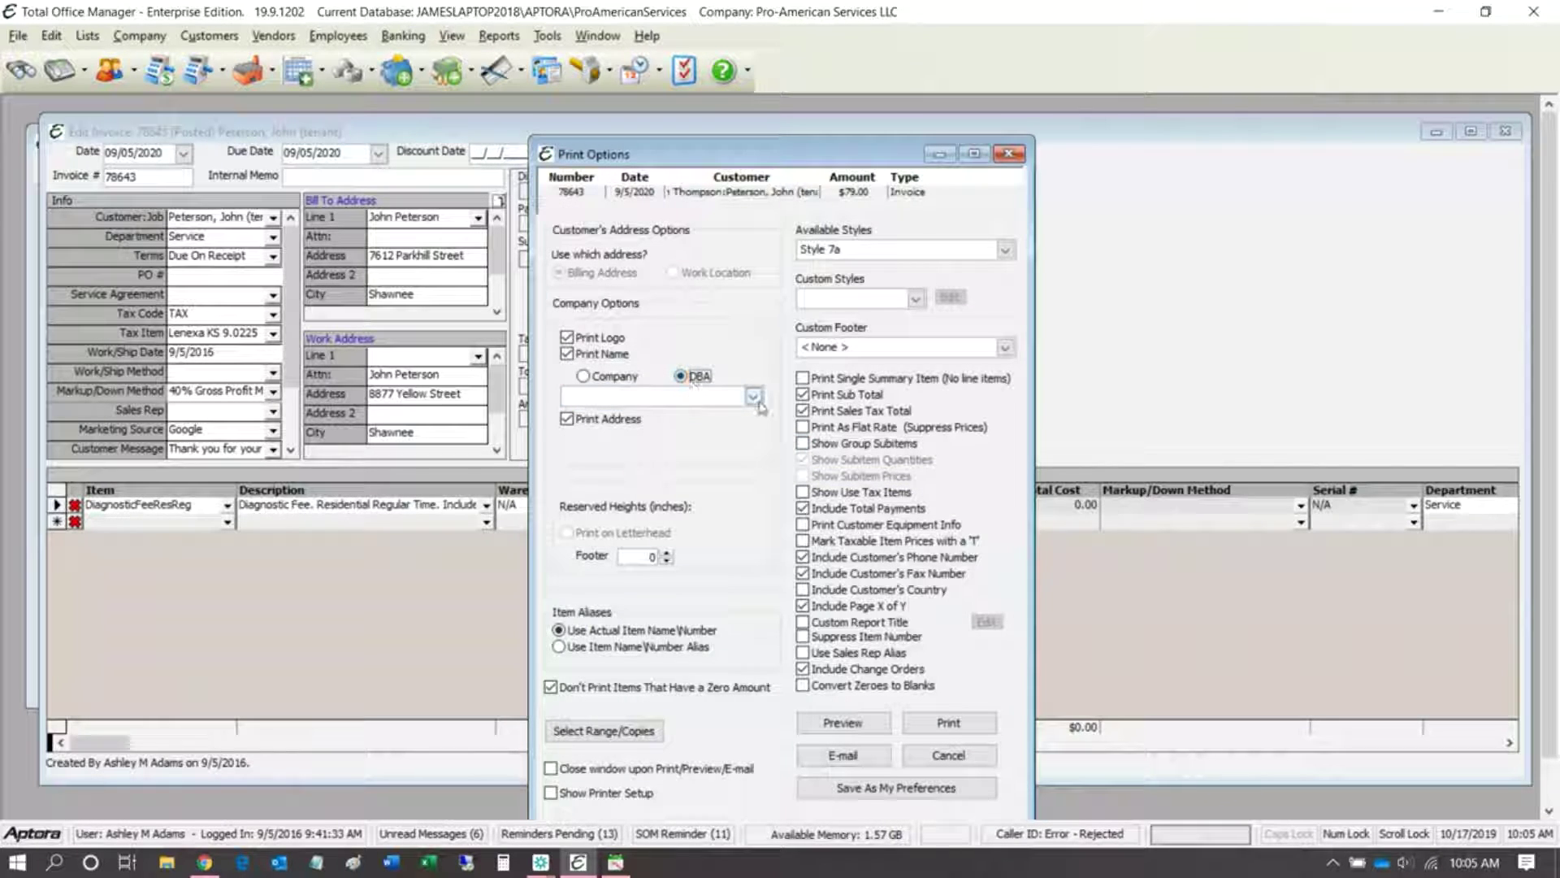
{"action": "left_click", "coordinate": [754, 397]}
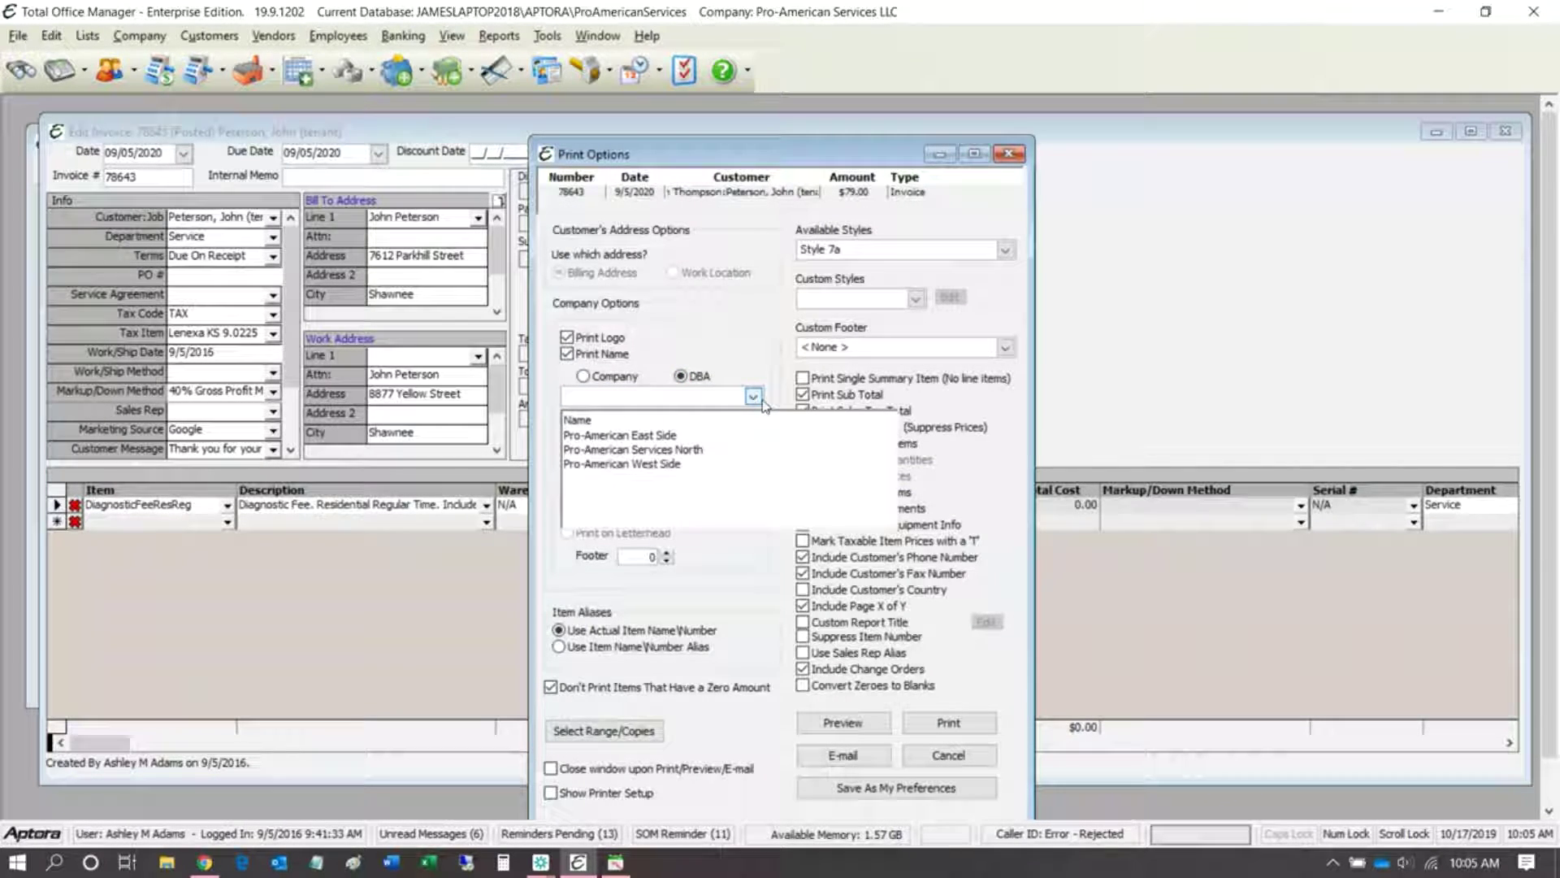
{"action": "left_click", "coordinate": [646, 436]}
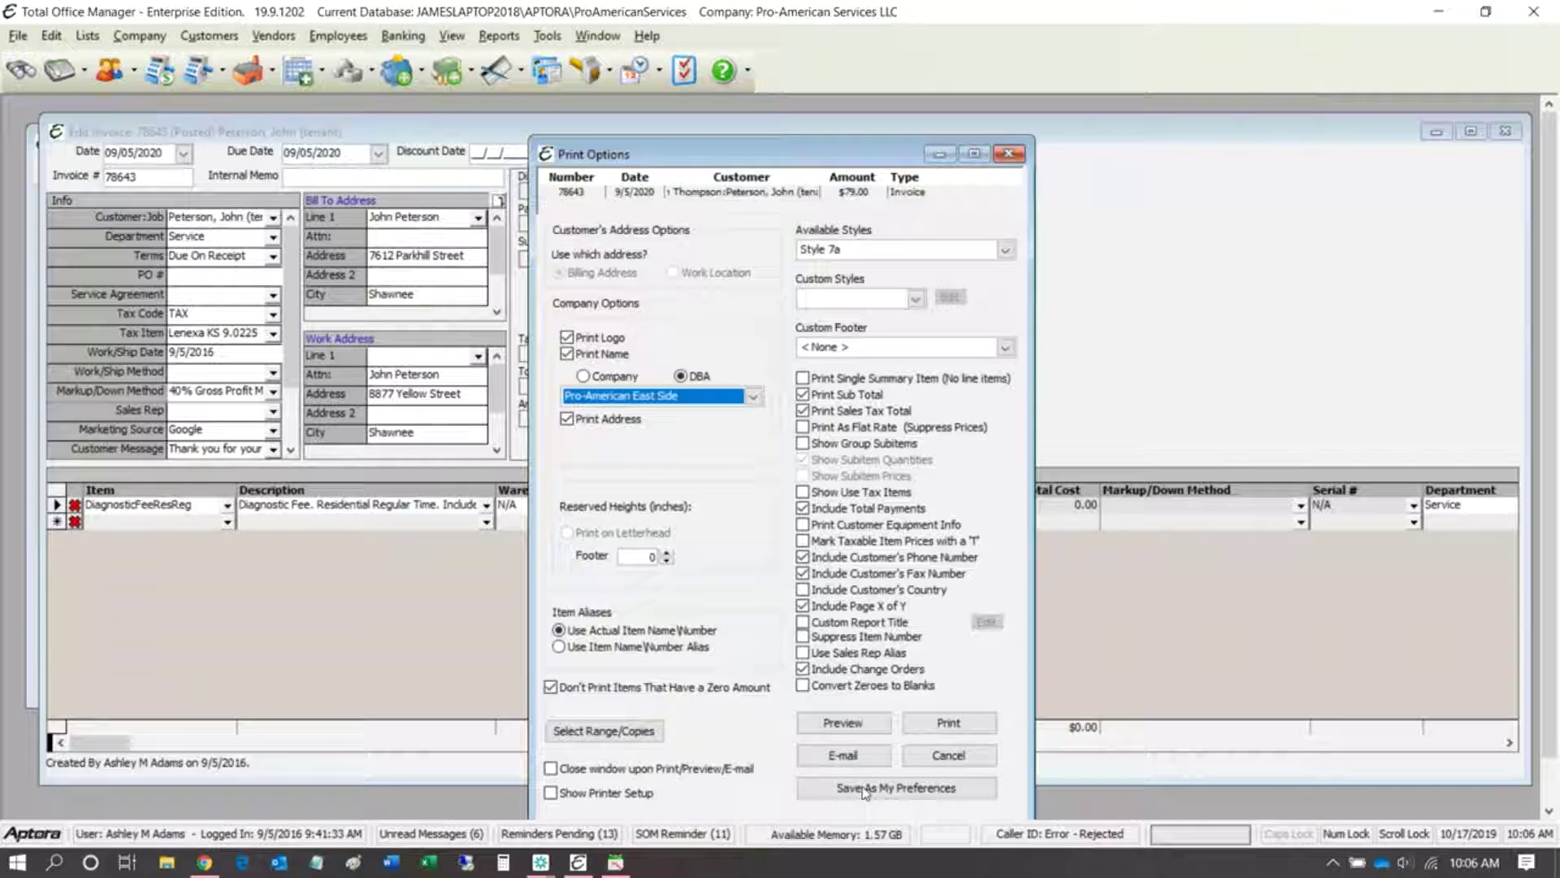
{"action": "left_click", "coordinate": [896, 793]}
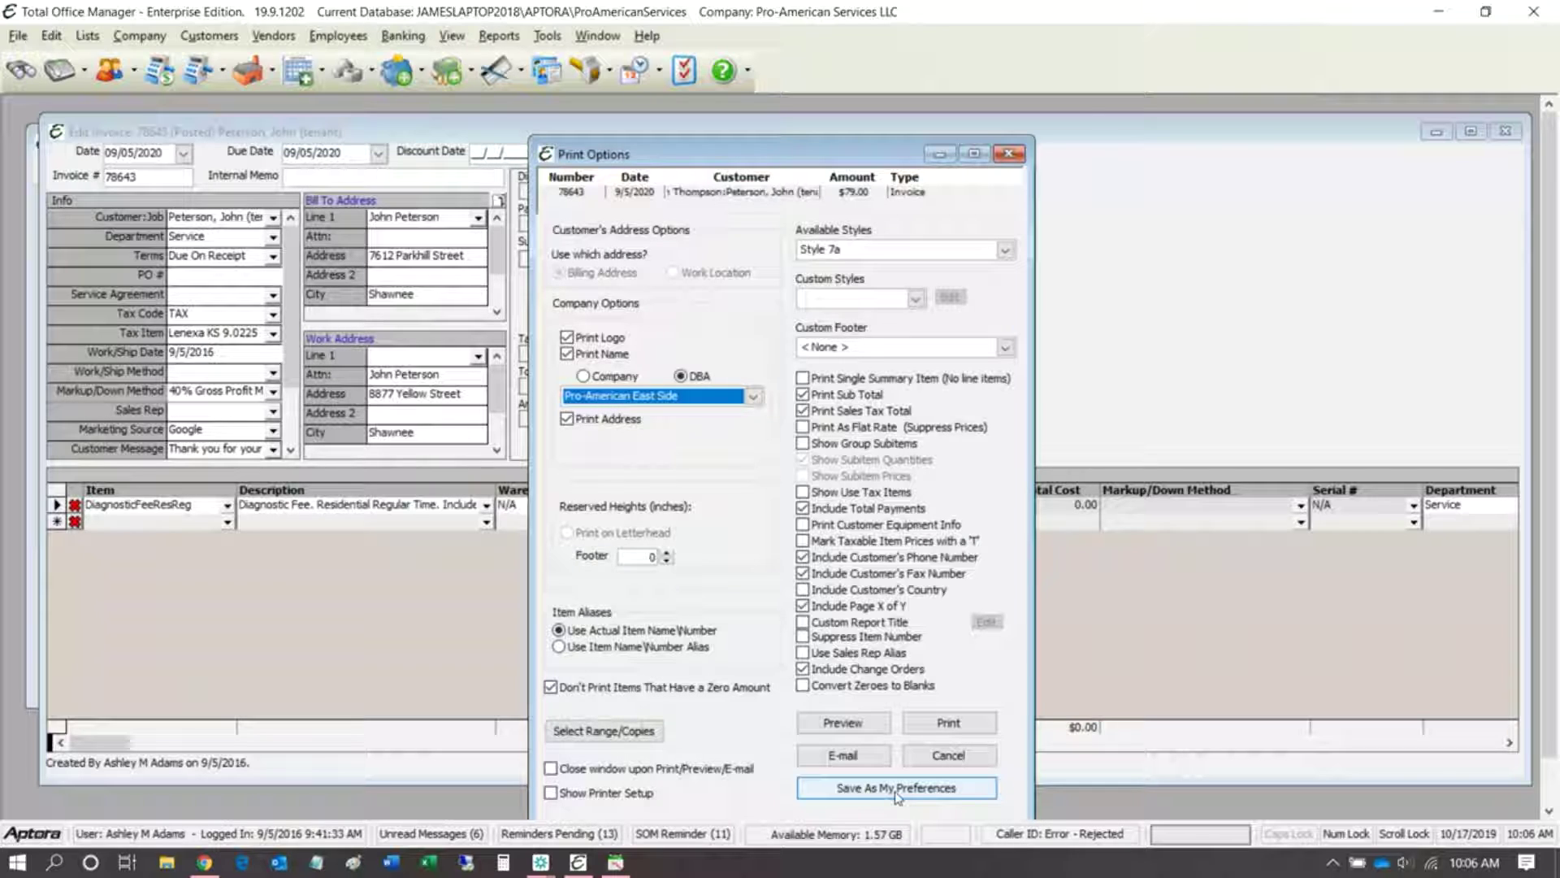
{"action": "left_click", "coordinate": [1017, 156]}
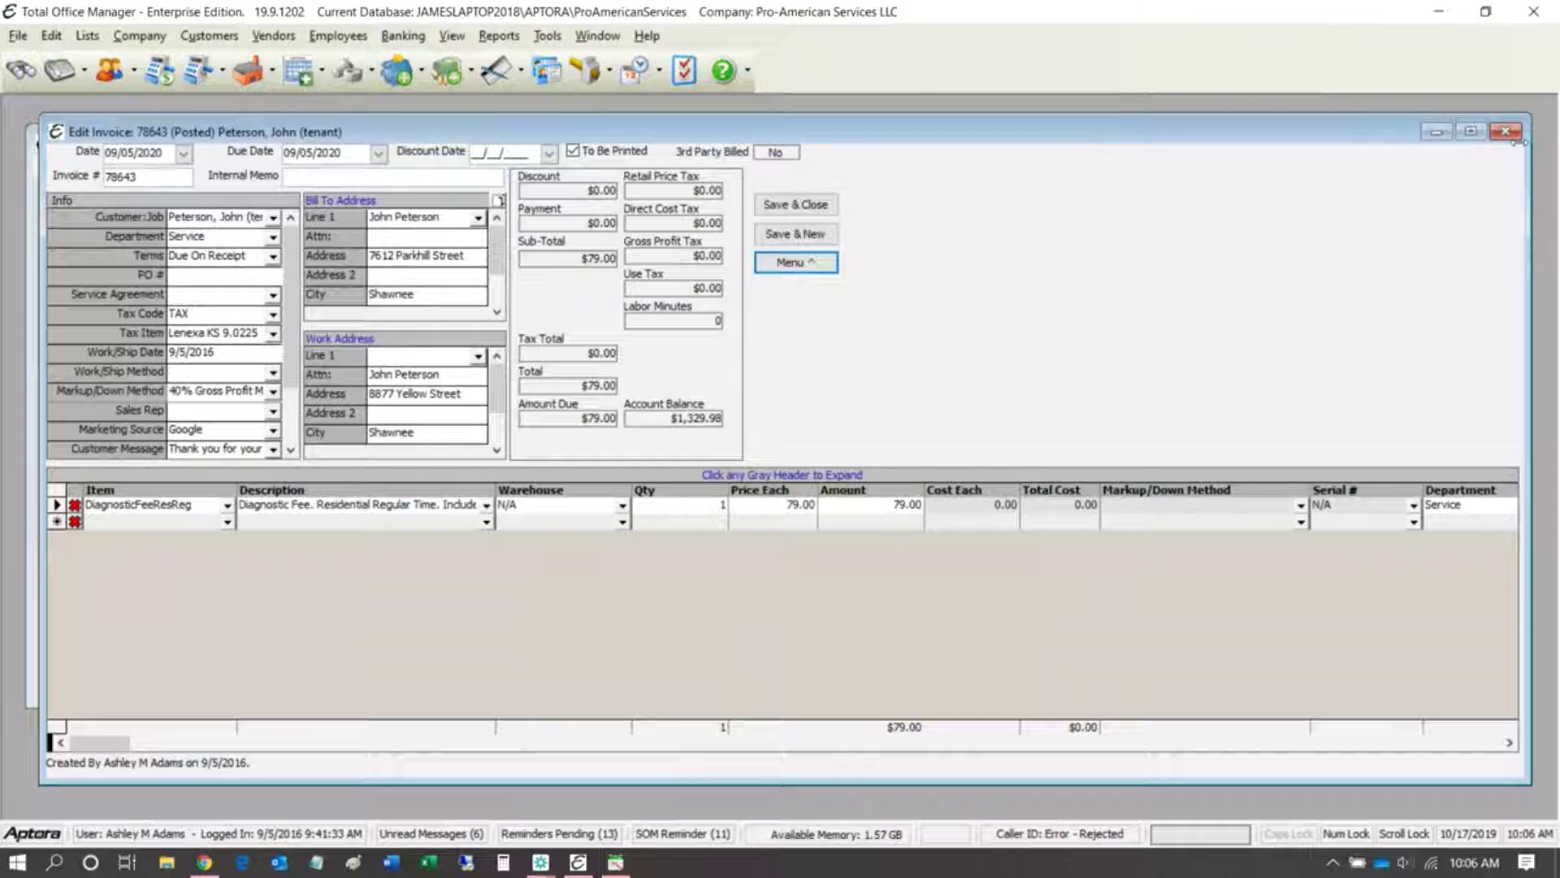
{"action": "left_click", "coordinate": [1507, 133]}
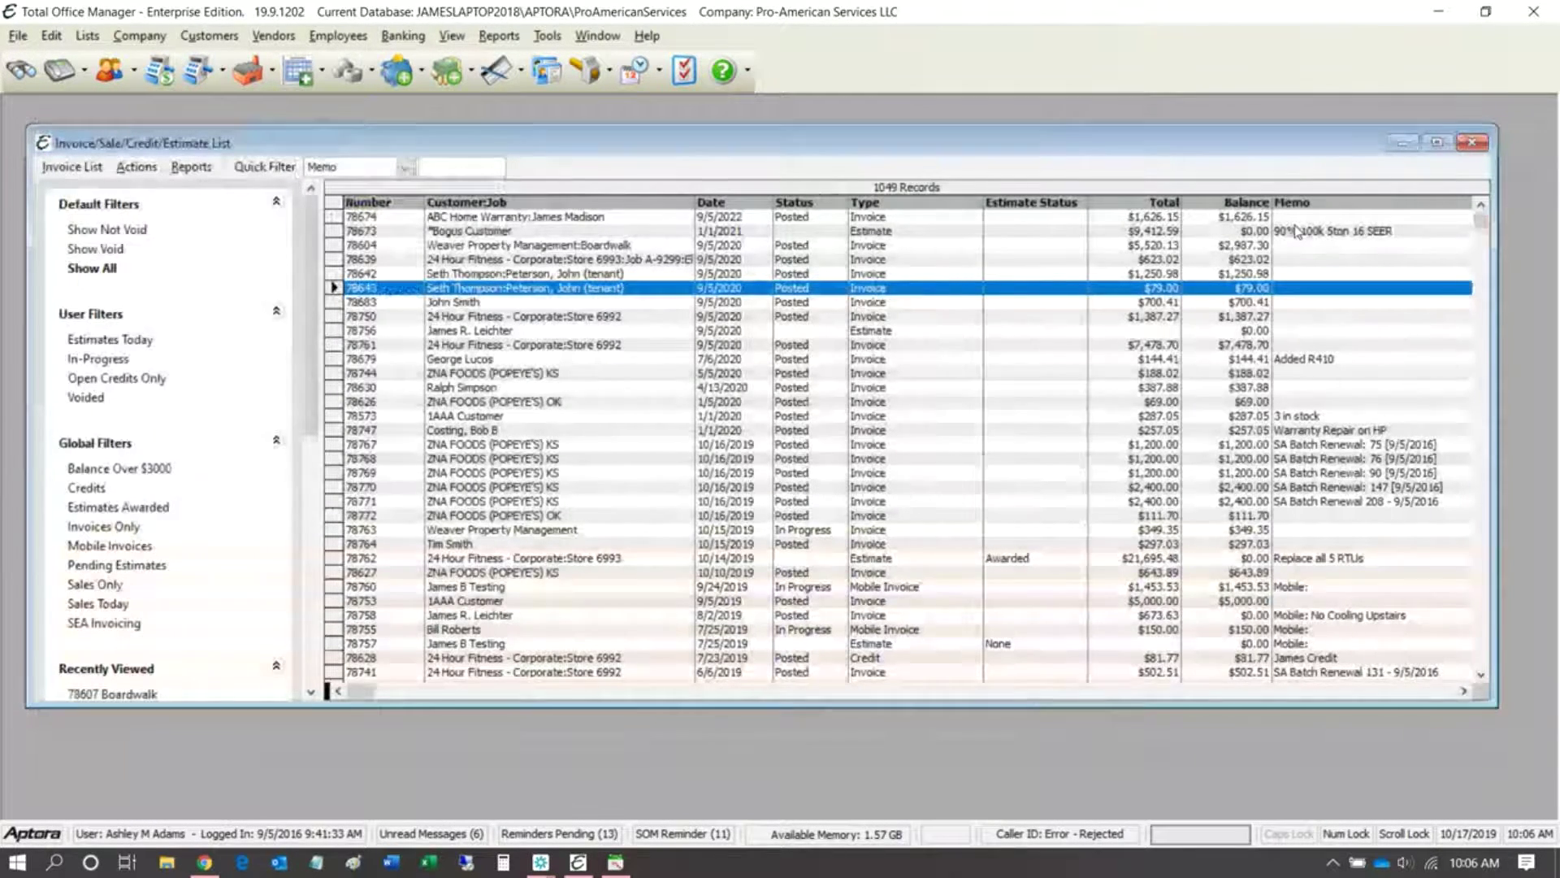
{"action": "left_click", "coordinate": [136, 166]}
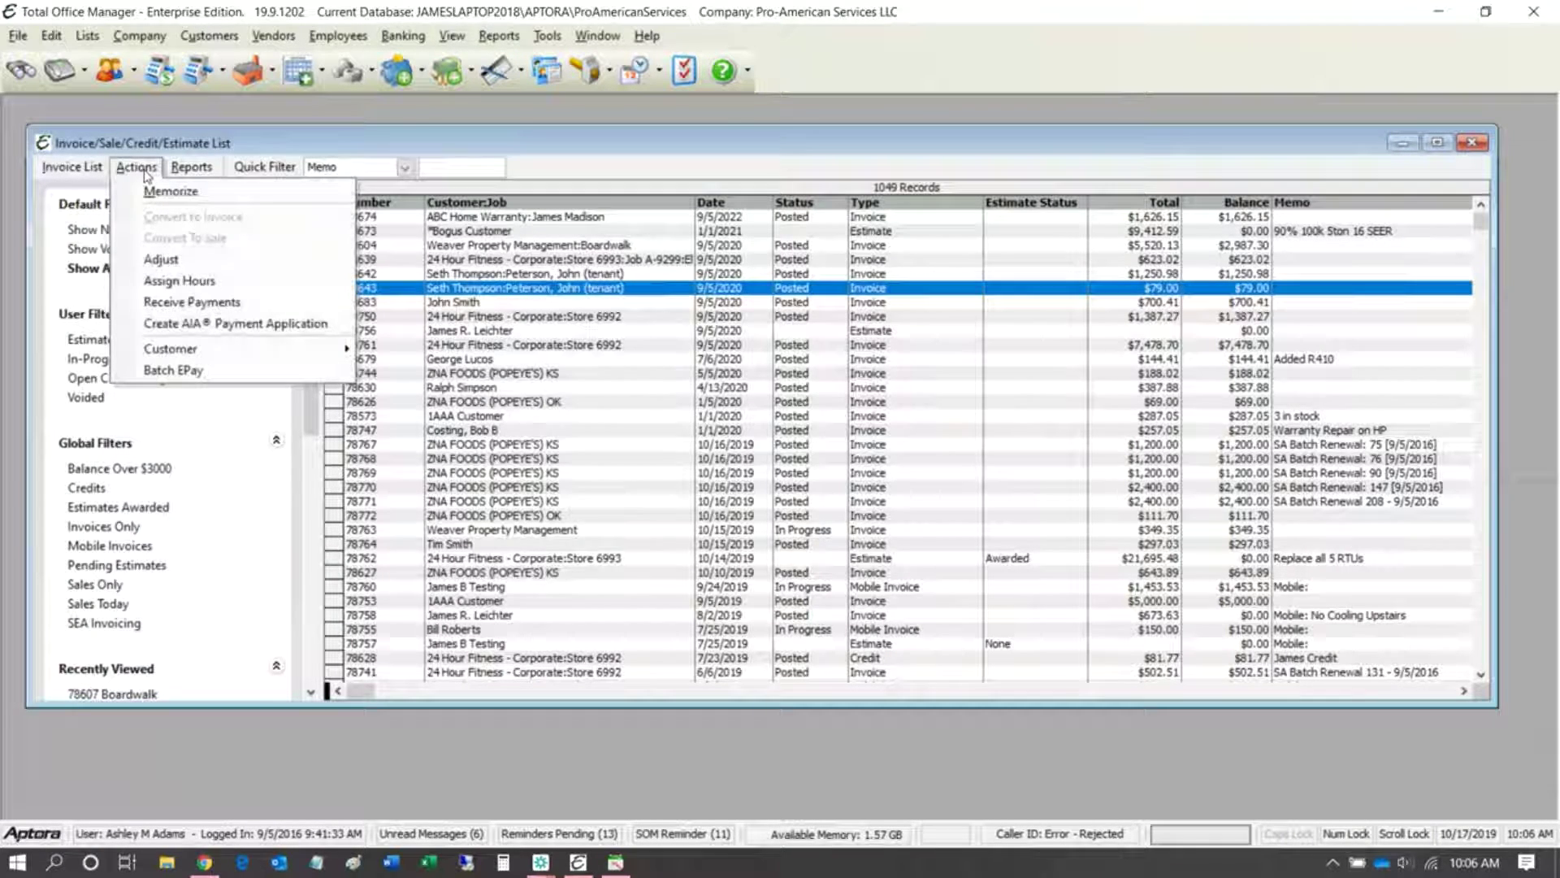
{"action": "mouse_move", "coordinate": [187, 172]}
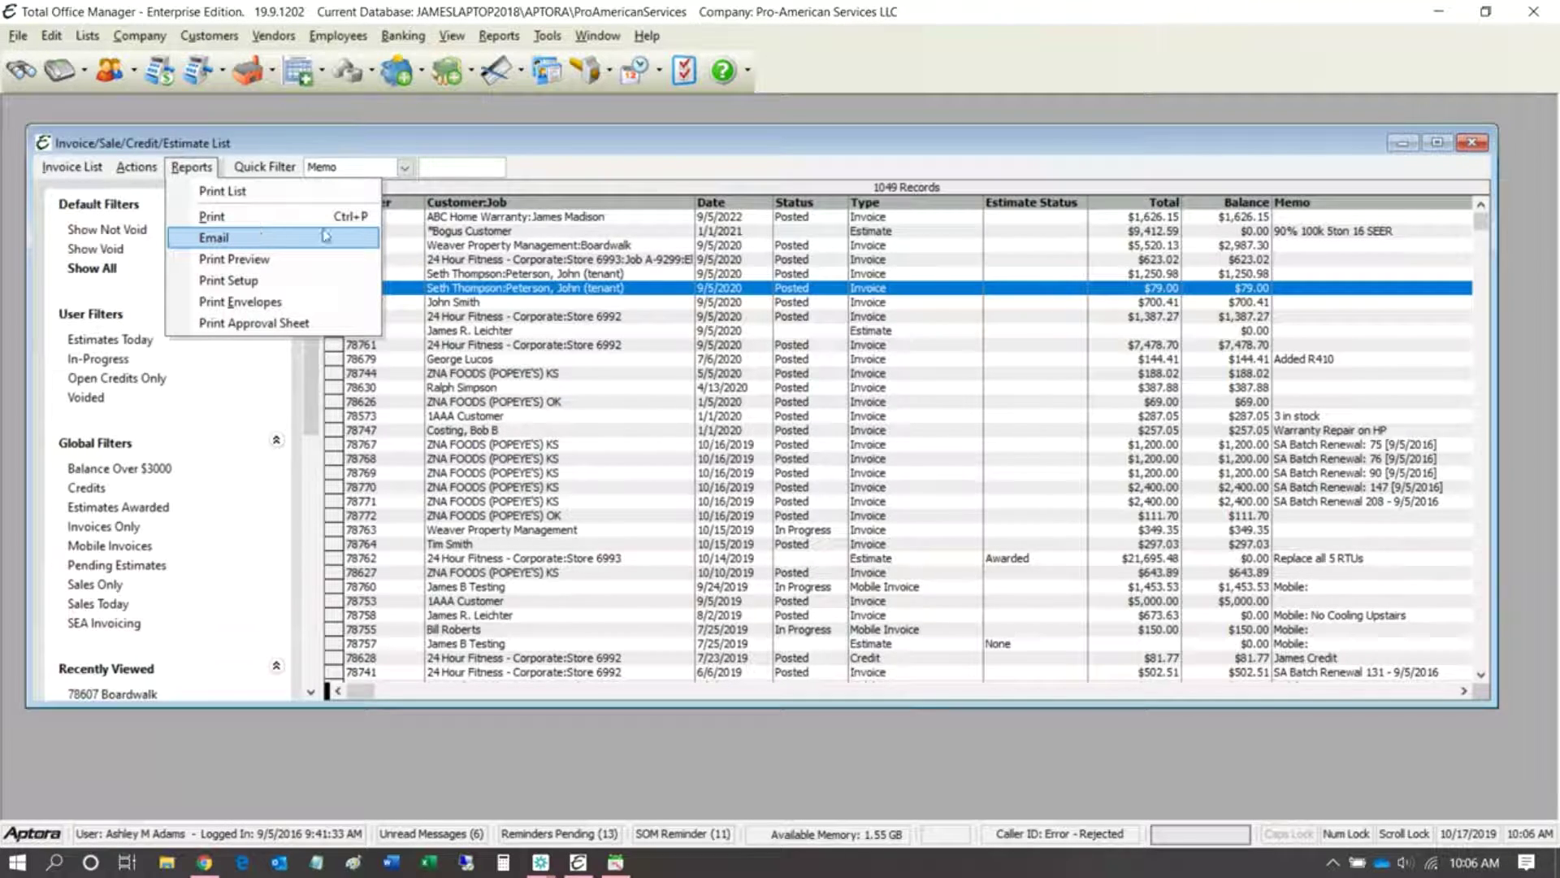
{"action": "left_click", "coordinate": [638, 319]}
{"action": "left_click", "coordinate": [463, 305]}
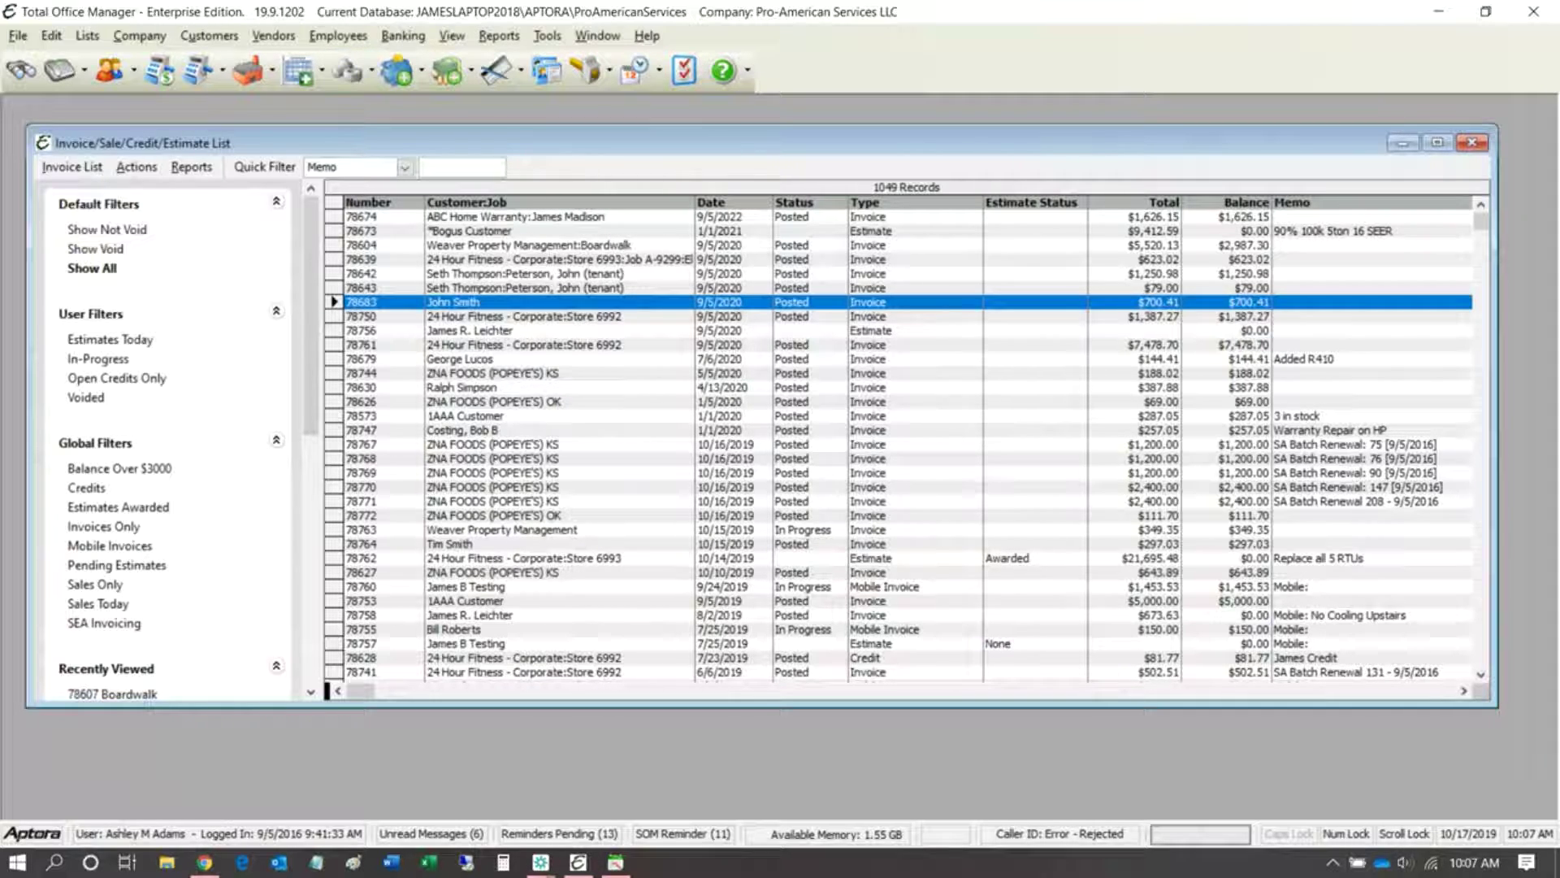
- Open the company's department list and examine the Commercial, Plumbing and Residential departments, including Residential's IAQ and Installation subdepartments
{"action": "left_click", "coordinate": [140, 36]}
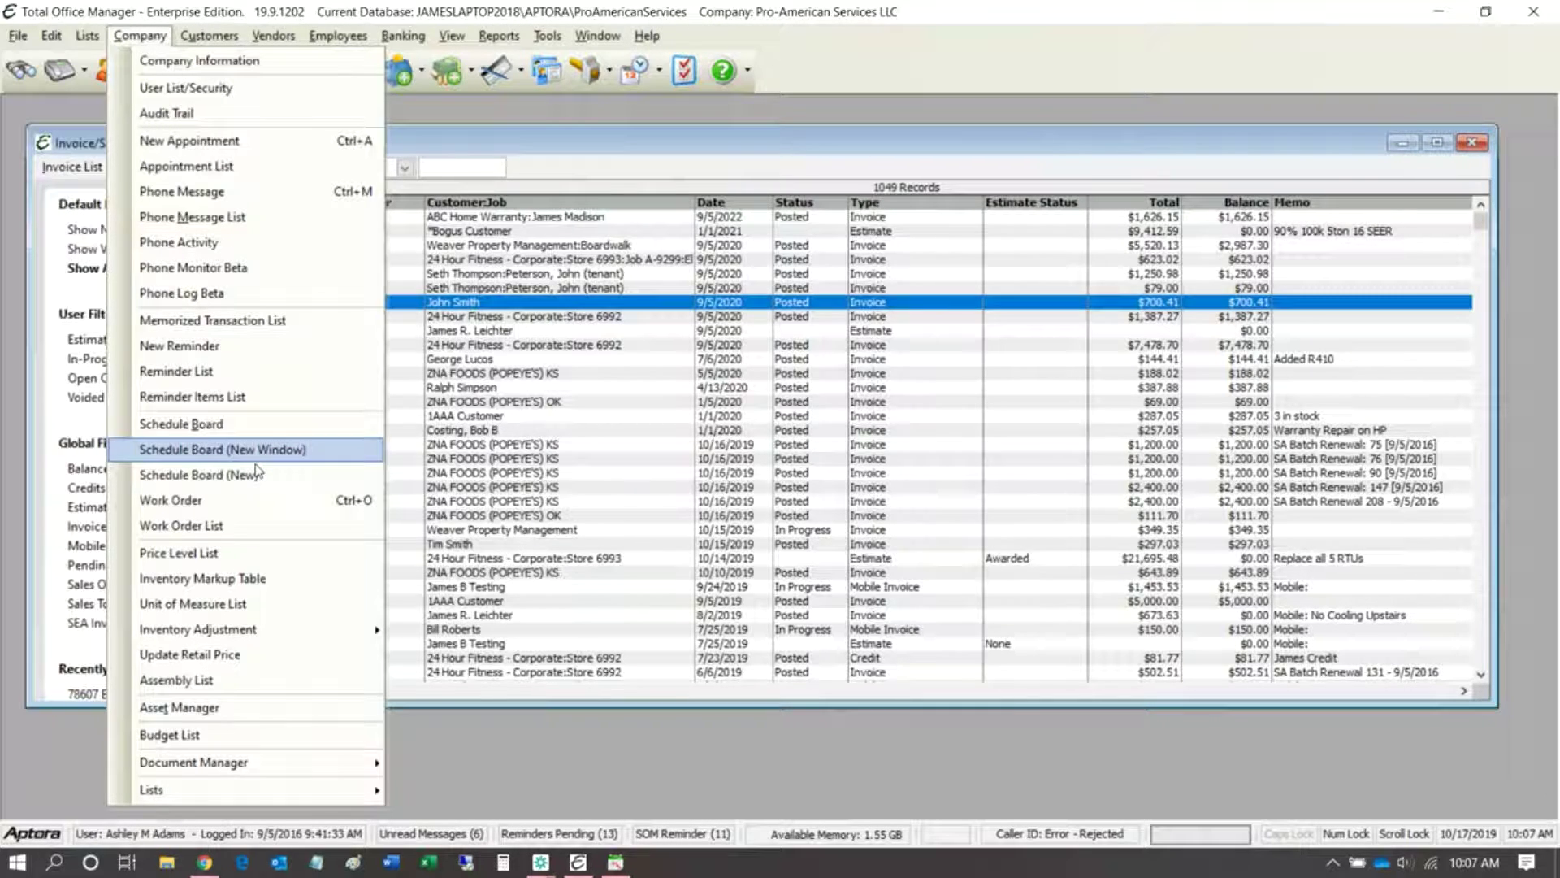
{"action": "mouse_move", "coordinate": [317, 795]}
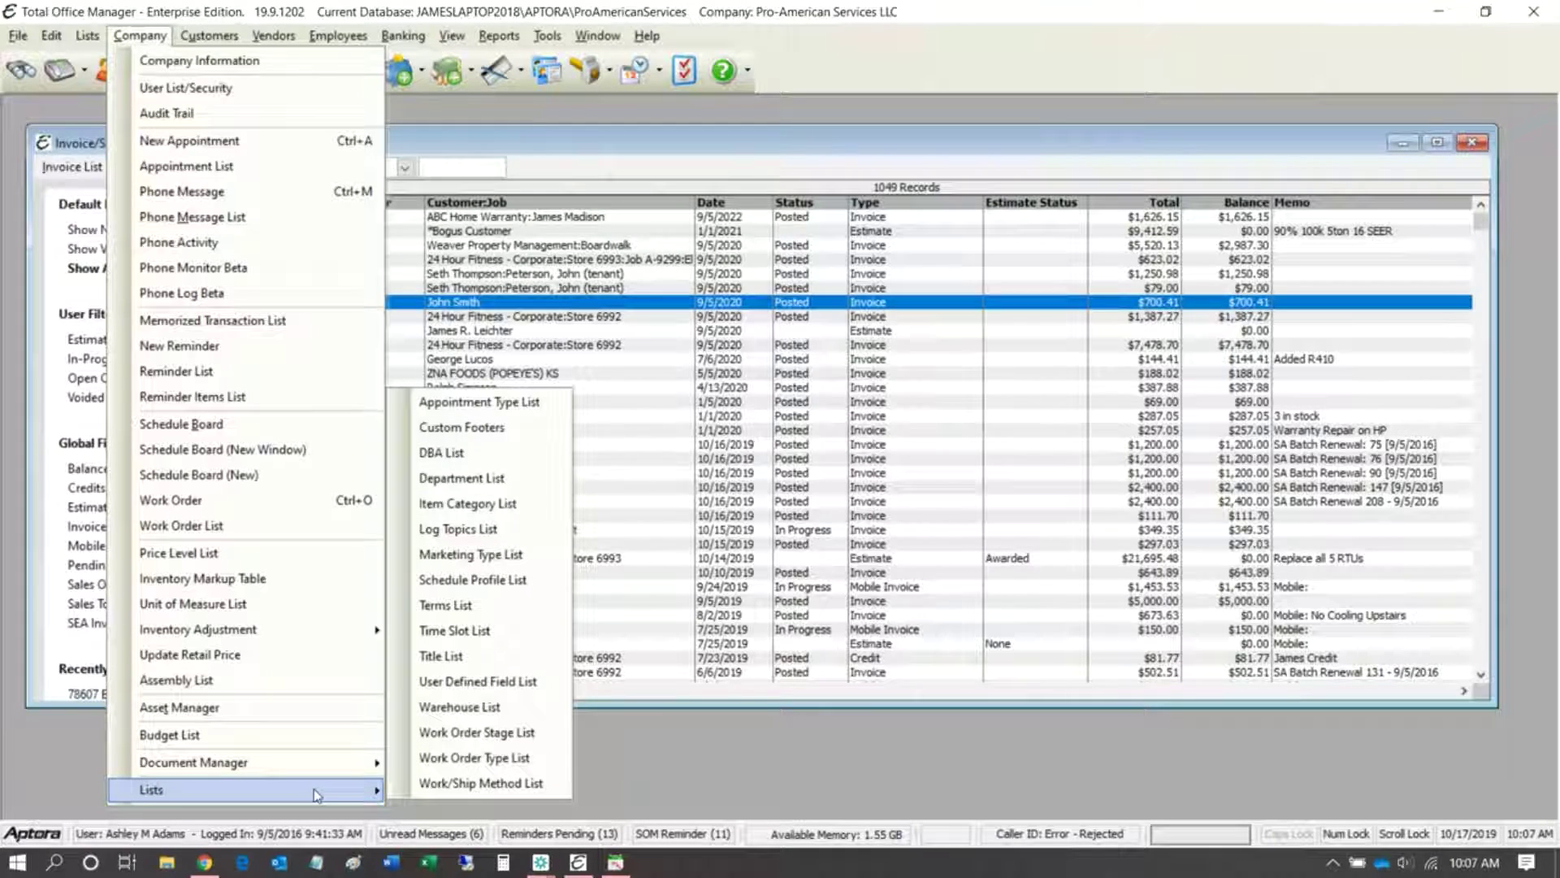
{"action": "left_click", "coordinate": [455, 479]}
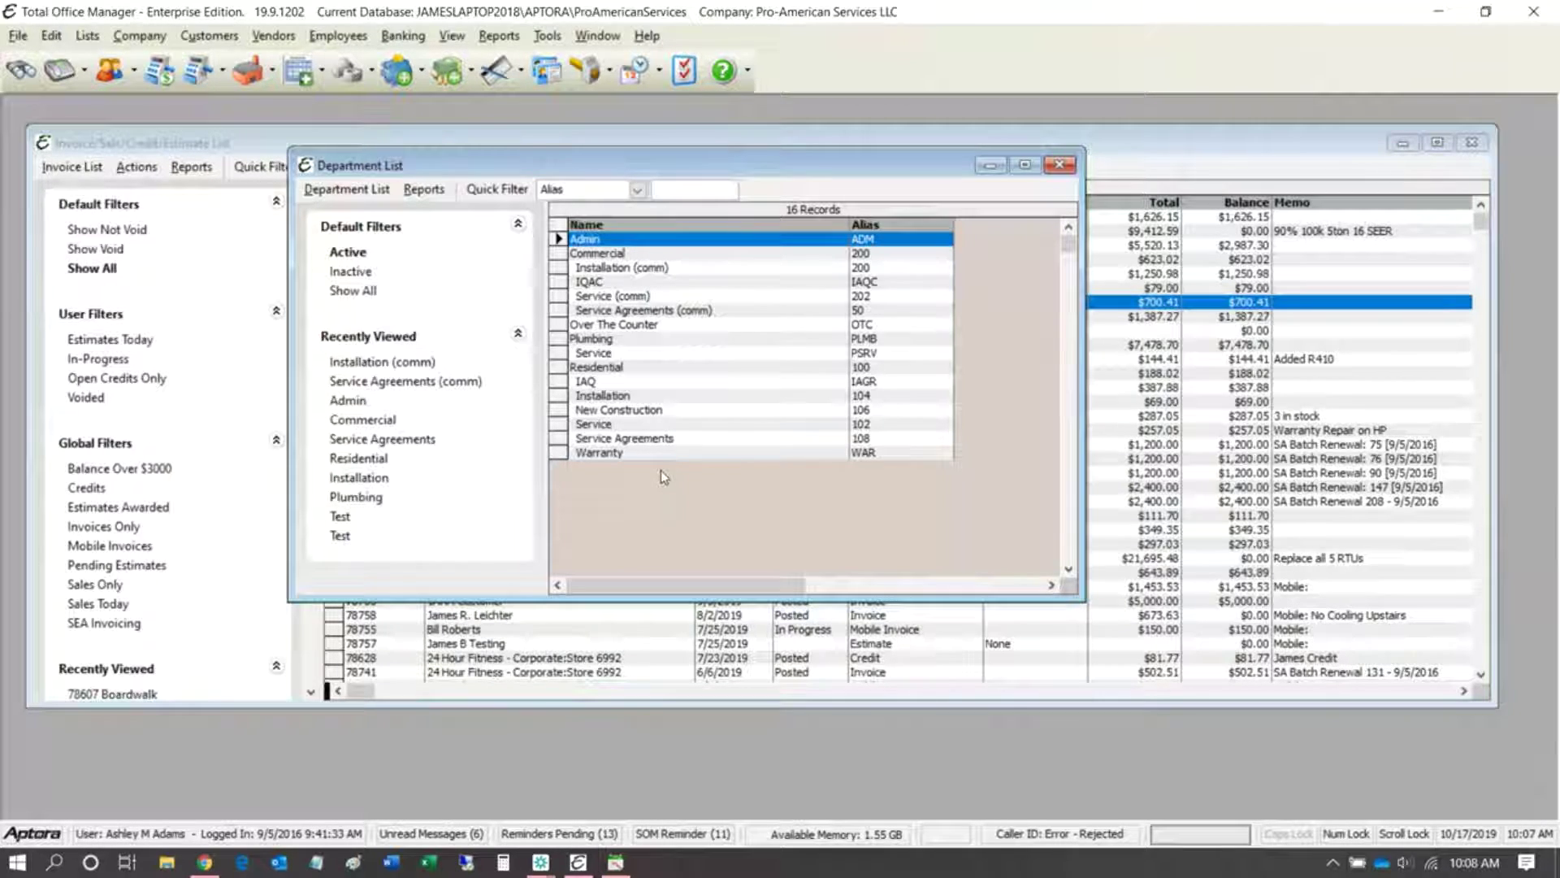
{"action": "left_click", "coordinate": [611, 253]}
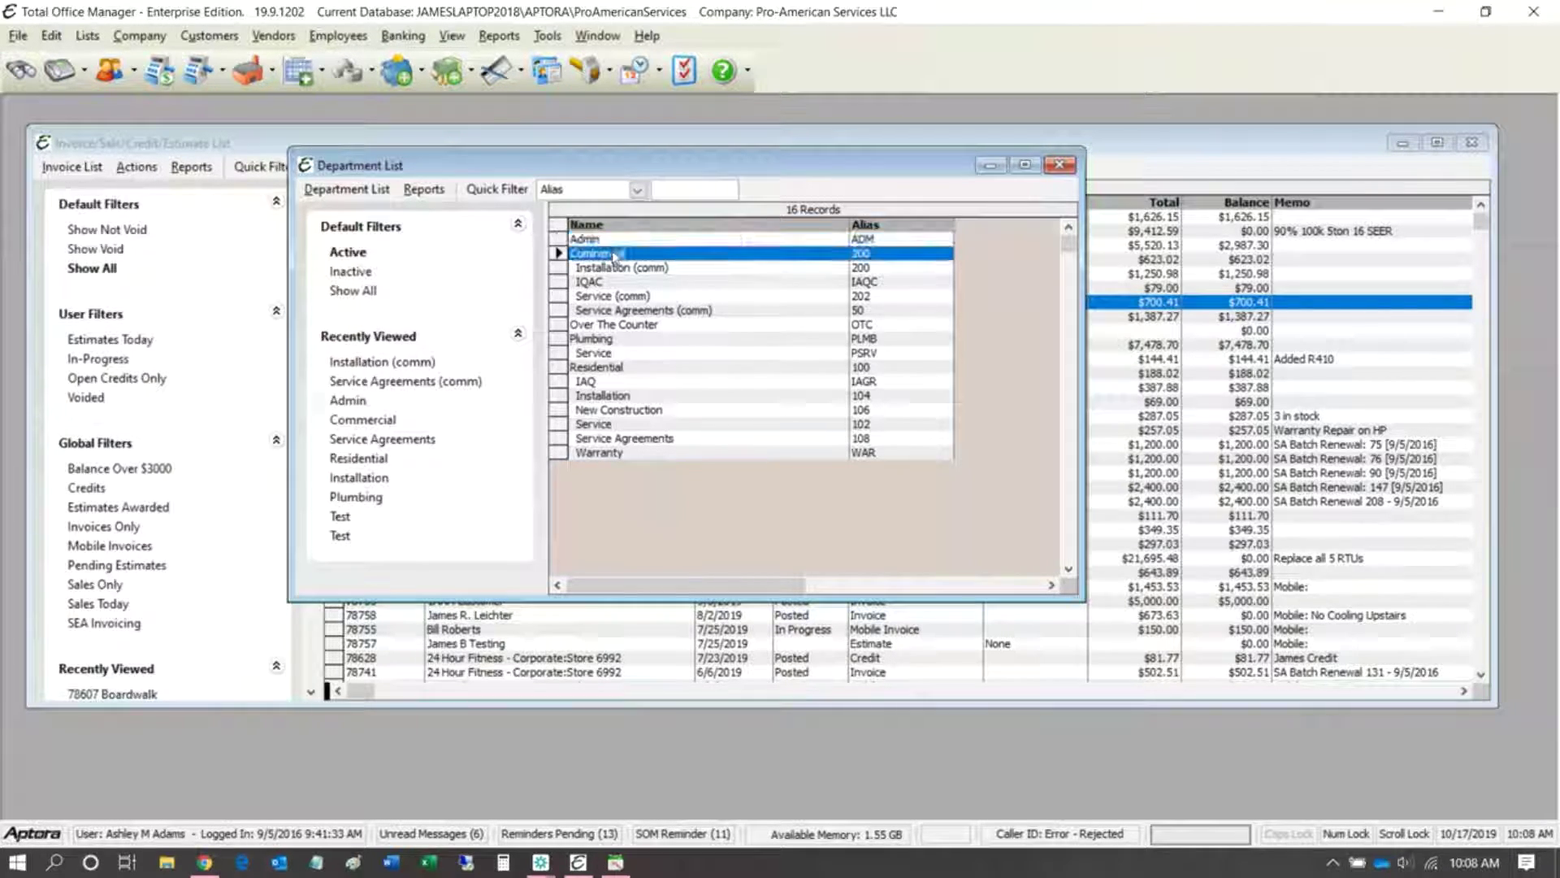
{"action": "left_click", "coordinate": [606, 340]}
{"action": "left_click", "coordinate": [601, 370]}
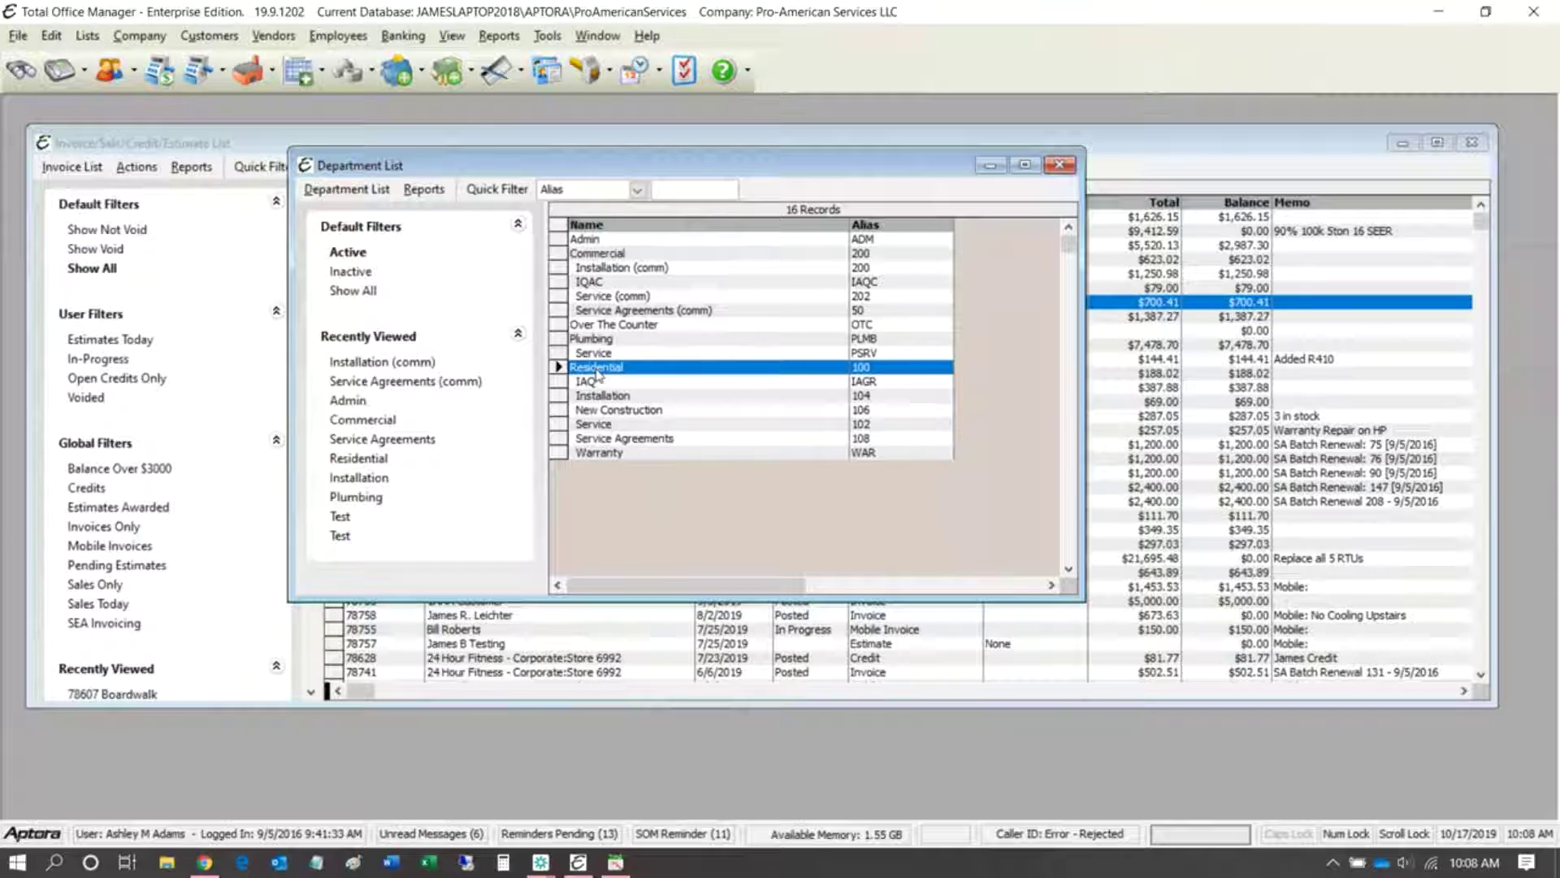
{"action": "left_click", "coordinate": [594, 381]}
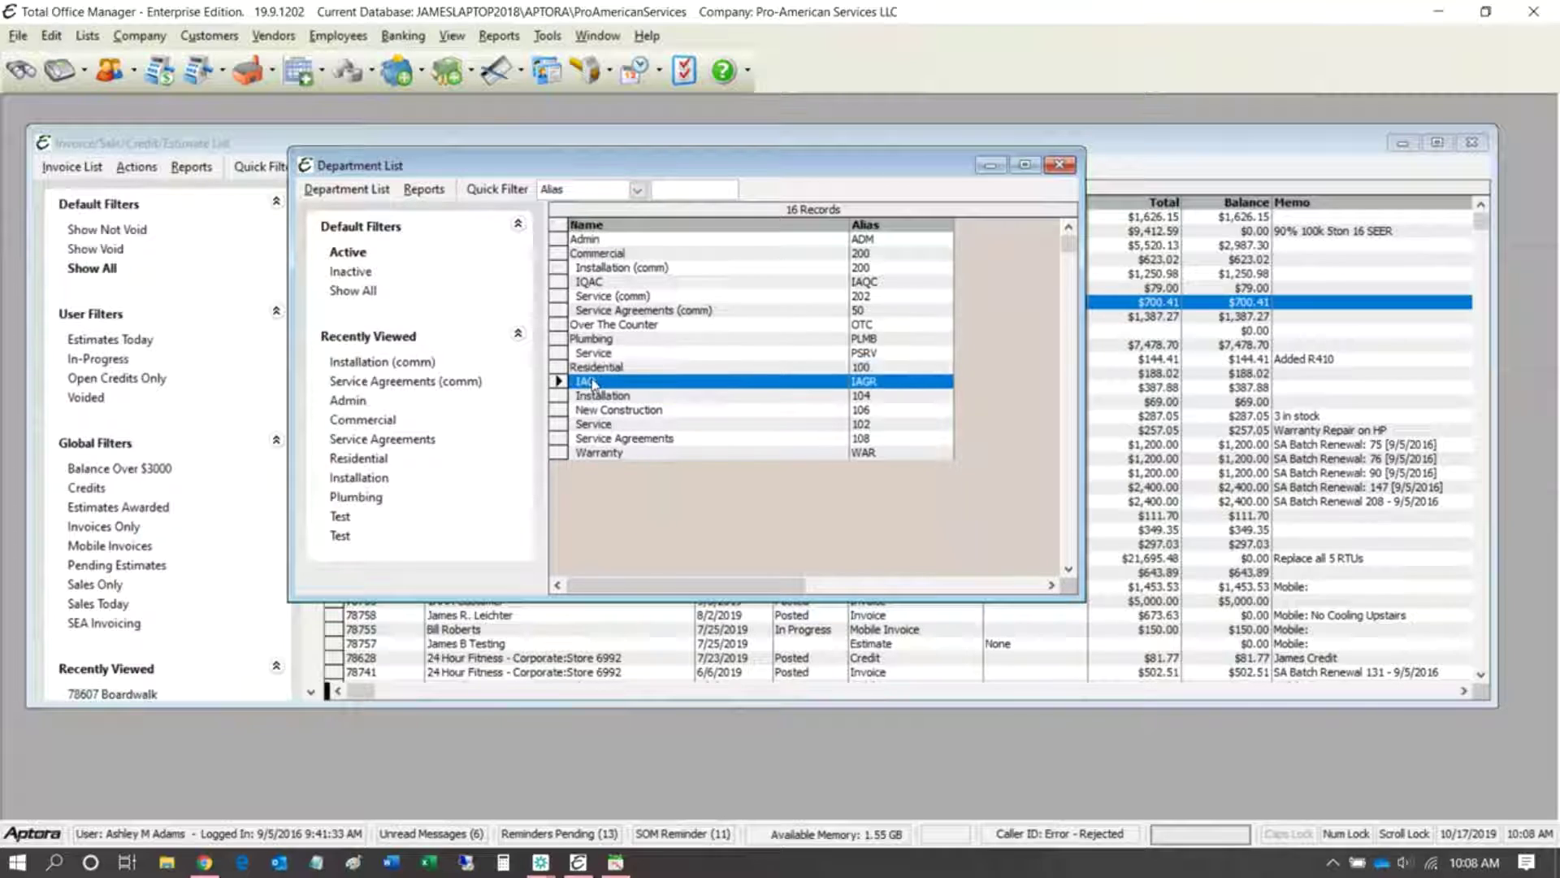
{"action": "left_click", "coordinate": [616, 397]}
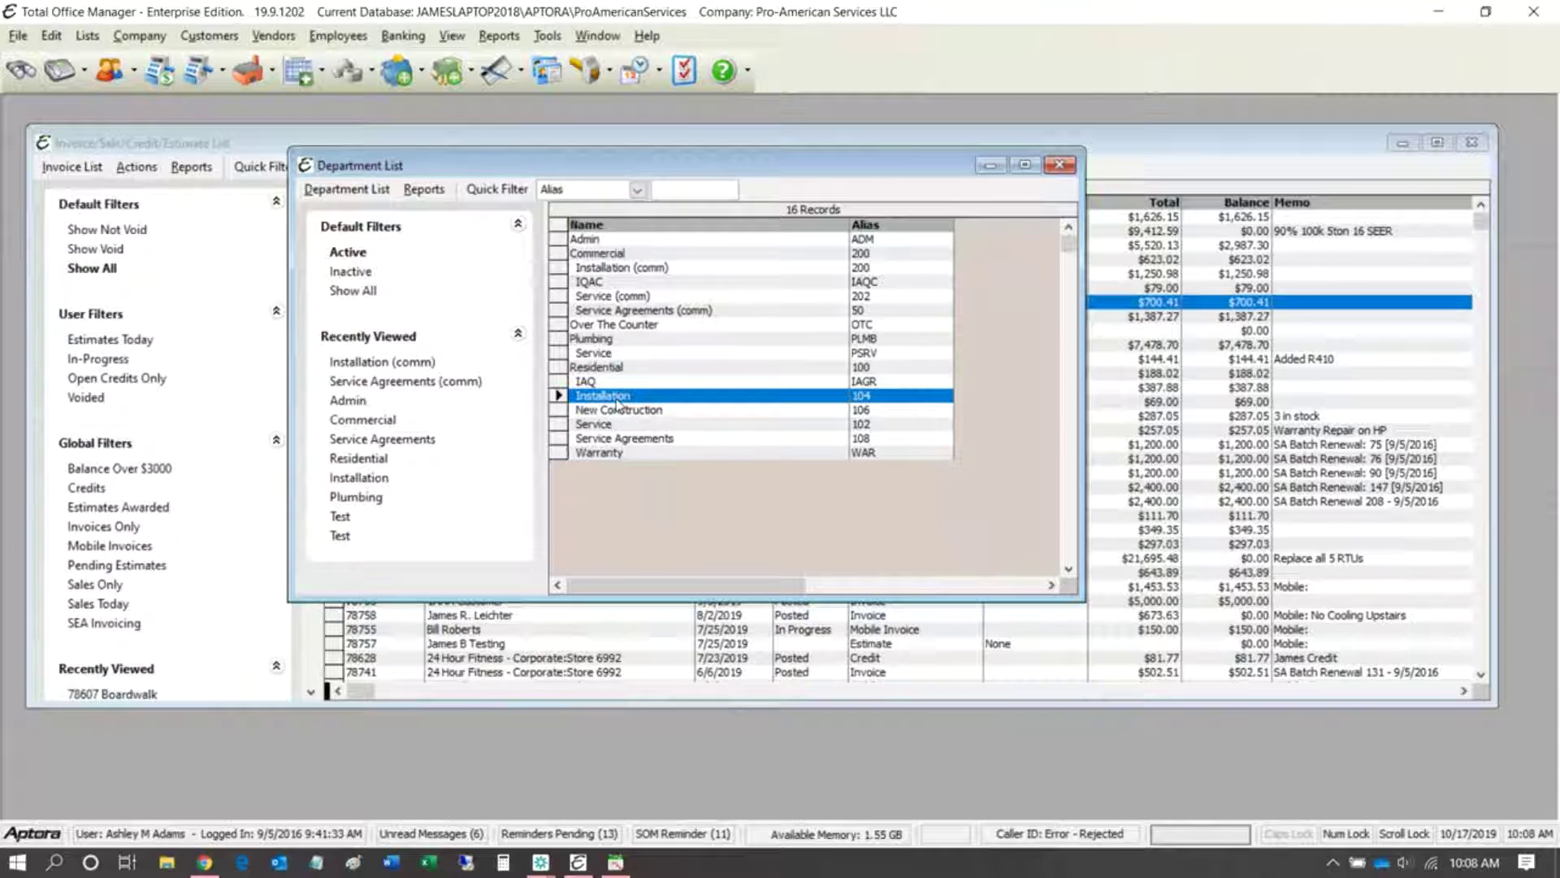
- Add a department named "West Location" with the alias WLOC to the company's department list
{"action": "left_click", "coordinate": [615, 254]}
{"action": "left_click", "coordinate": [622, 269]}
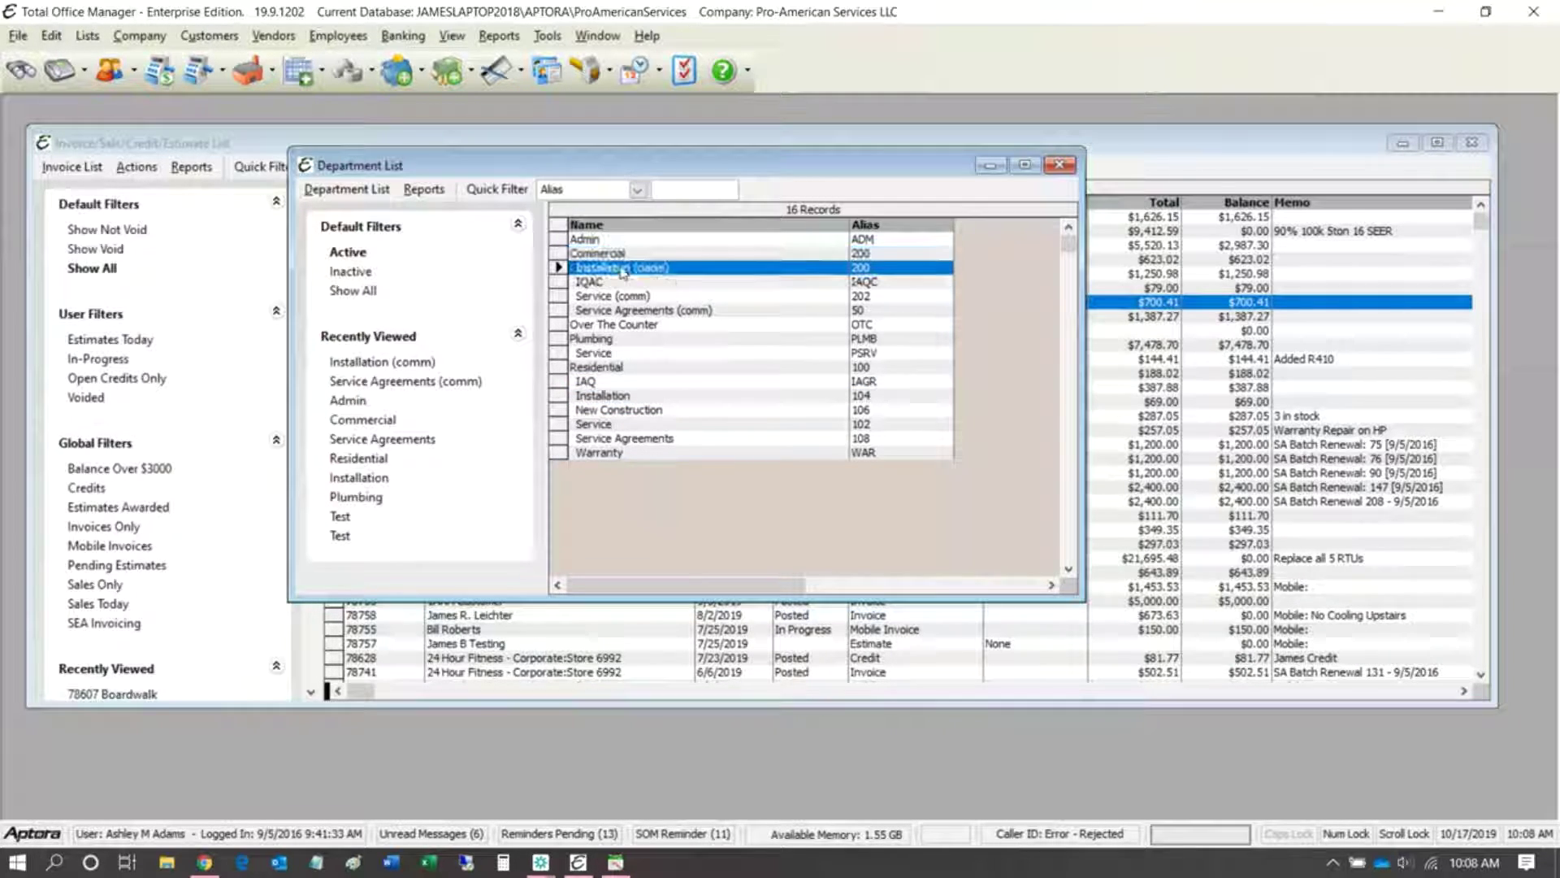
{"action": "right_click", "coordinate": [635, 329]}
{"action": "left_click", "coordinate": [687, 342]}
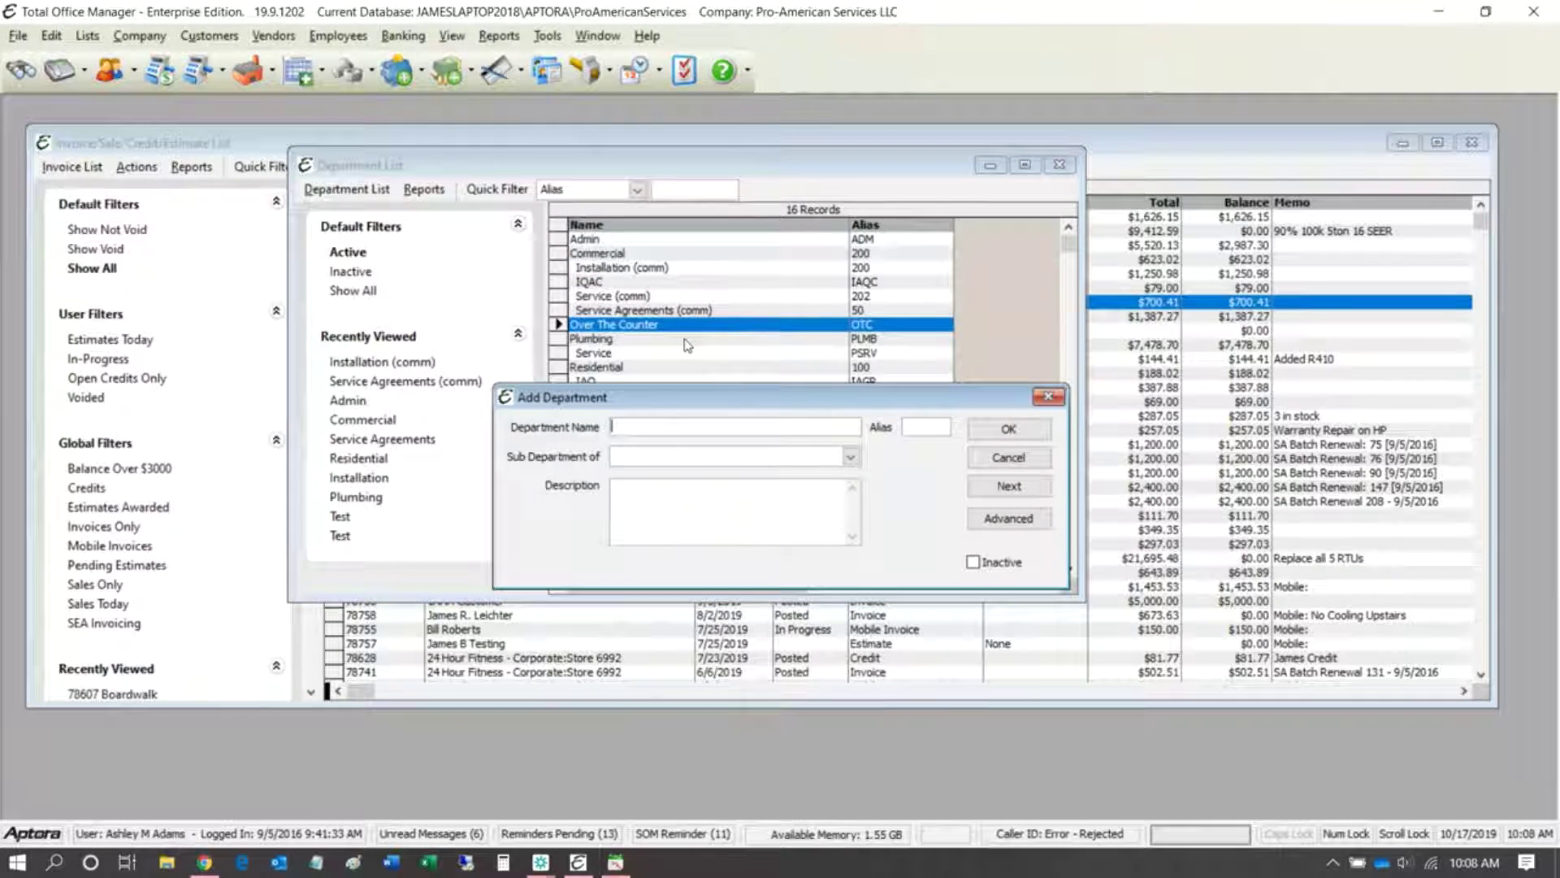
{"action": "type", "text": "West Loction"}
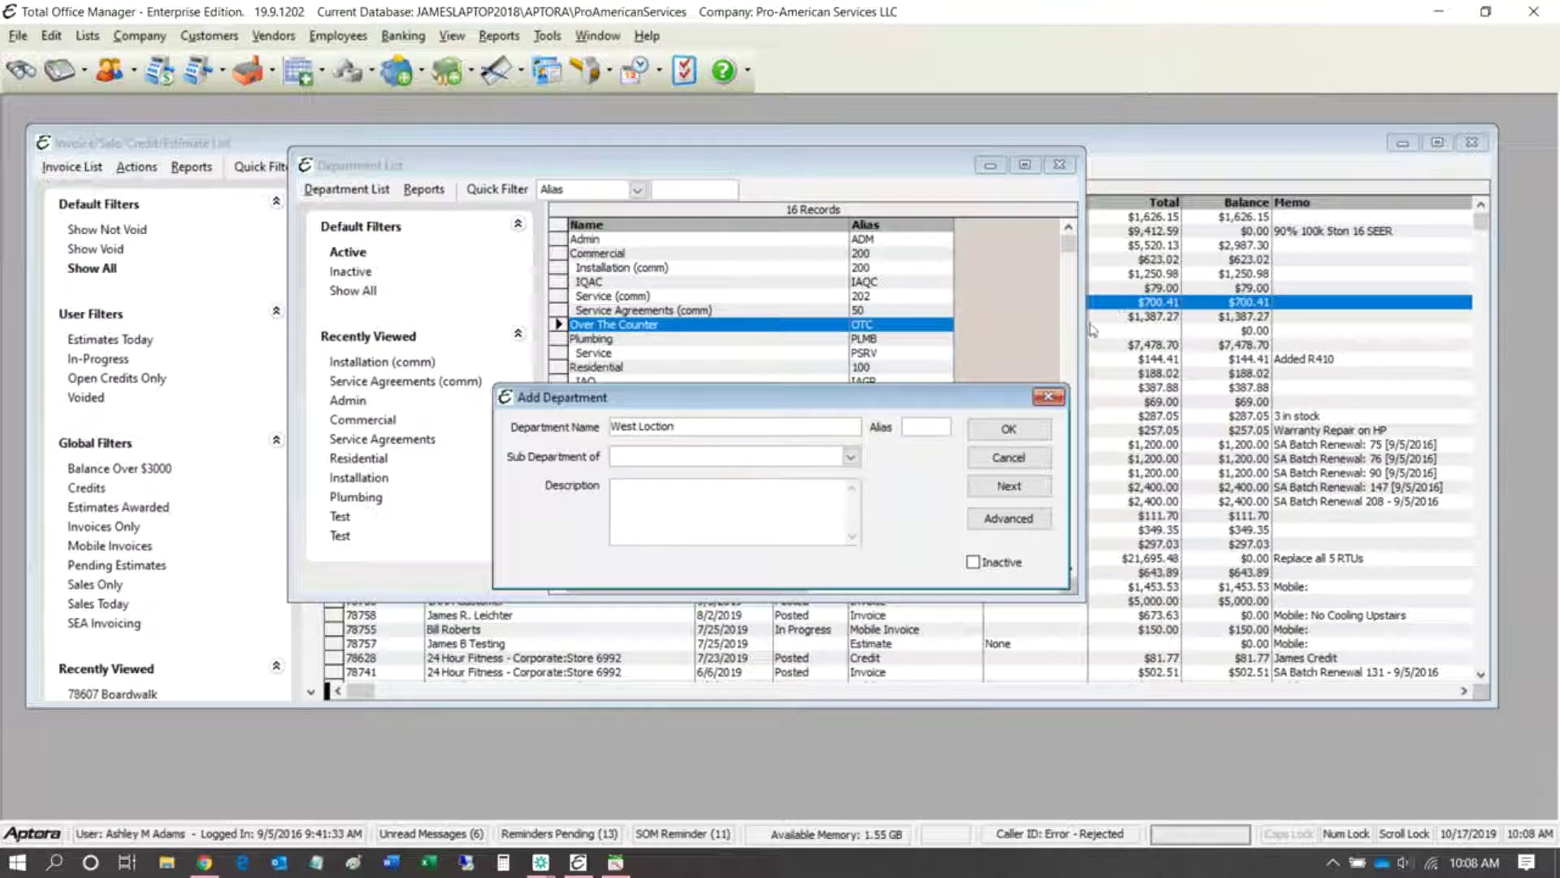
{"action": "key", "text": "BackSpace"}
{"action": "key", "text": "BackSpace"}
{"action": "key", "text": "BackSpace"}
{"action": "key", "text": "BackSpace"}
{"action": "type", "text": "ation"}
{"action": "left_click", "coordinate": [927, 429]}
{"action": "type", "text": "WLOC"}
{"action": "left_click", "coordinate": [1008, 426]}
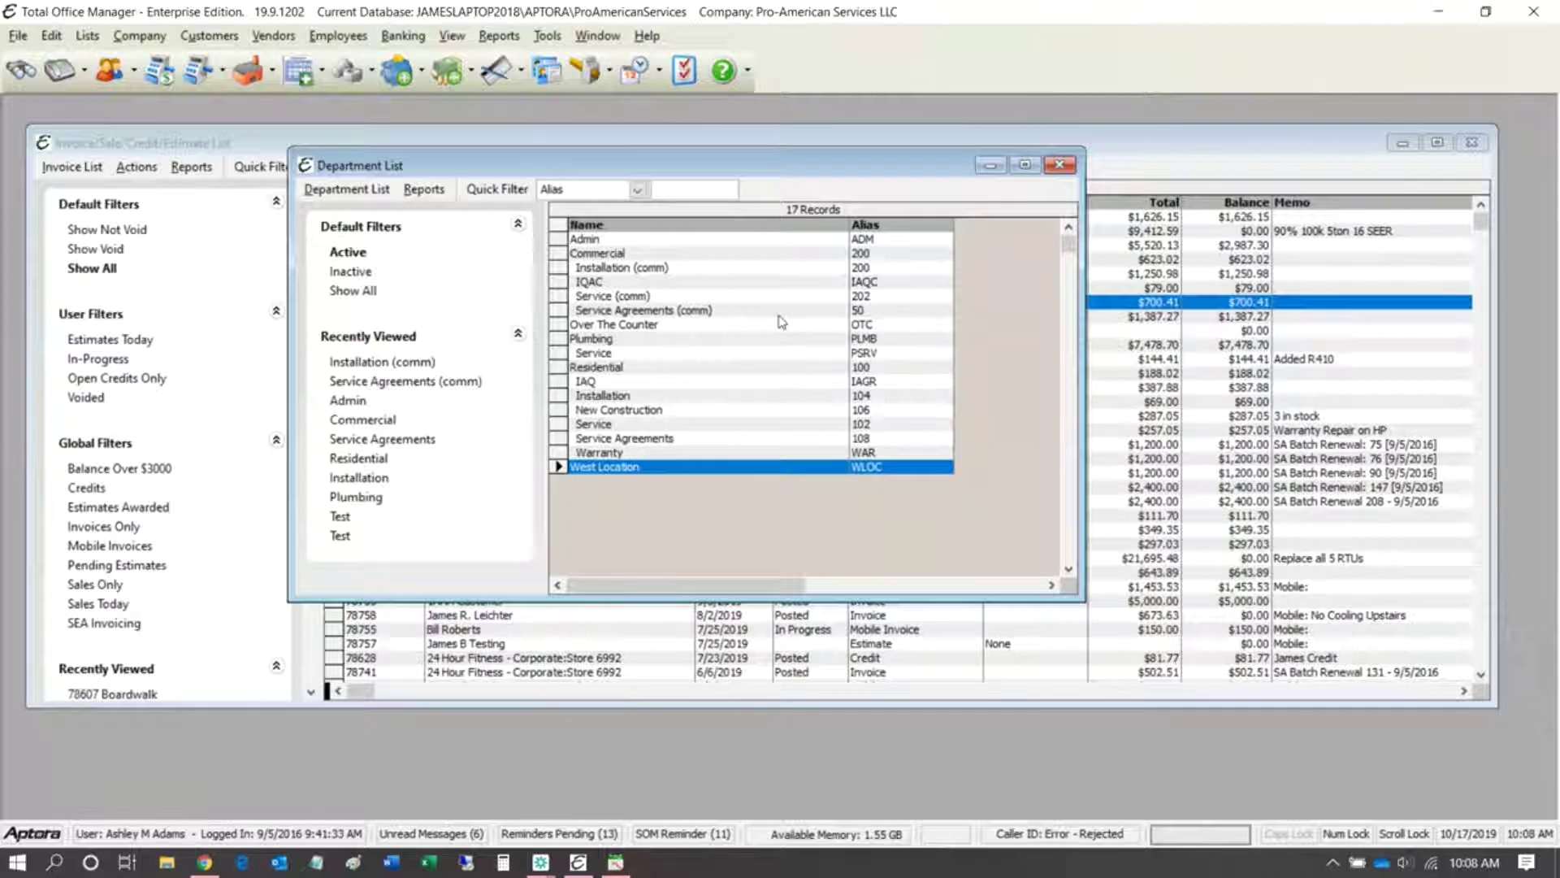
- Make the Commercial department a subdepartment of West Location and set its alias to 201
{"action": "left_click", "coordinate": [599, 257]}
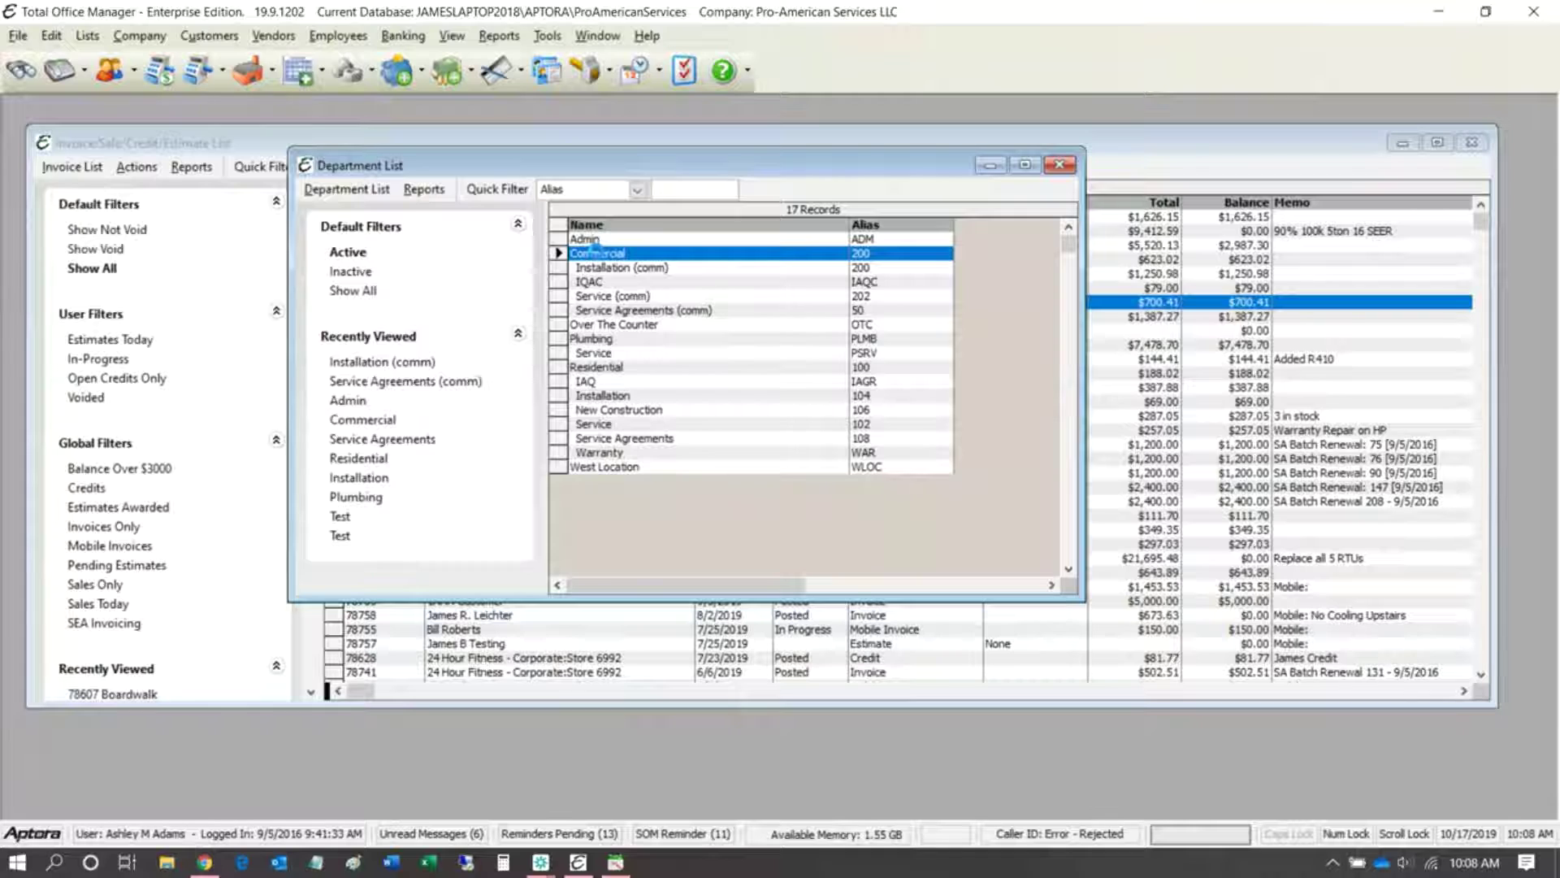
{"action": "double_click", "coordinate": [595, 246]}
{"action": "left_click", "coordinate": [850, 457]}
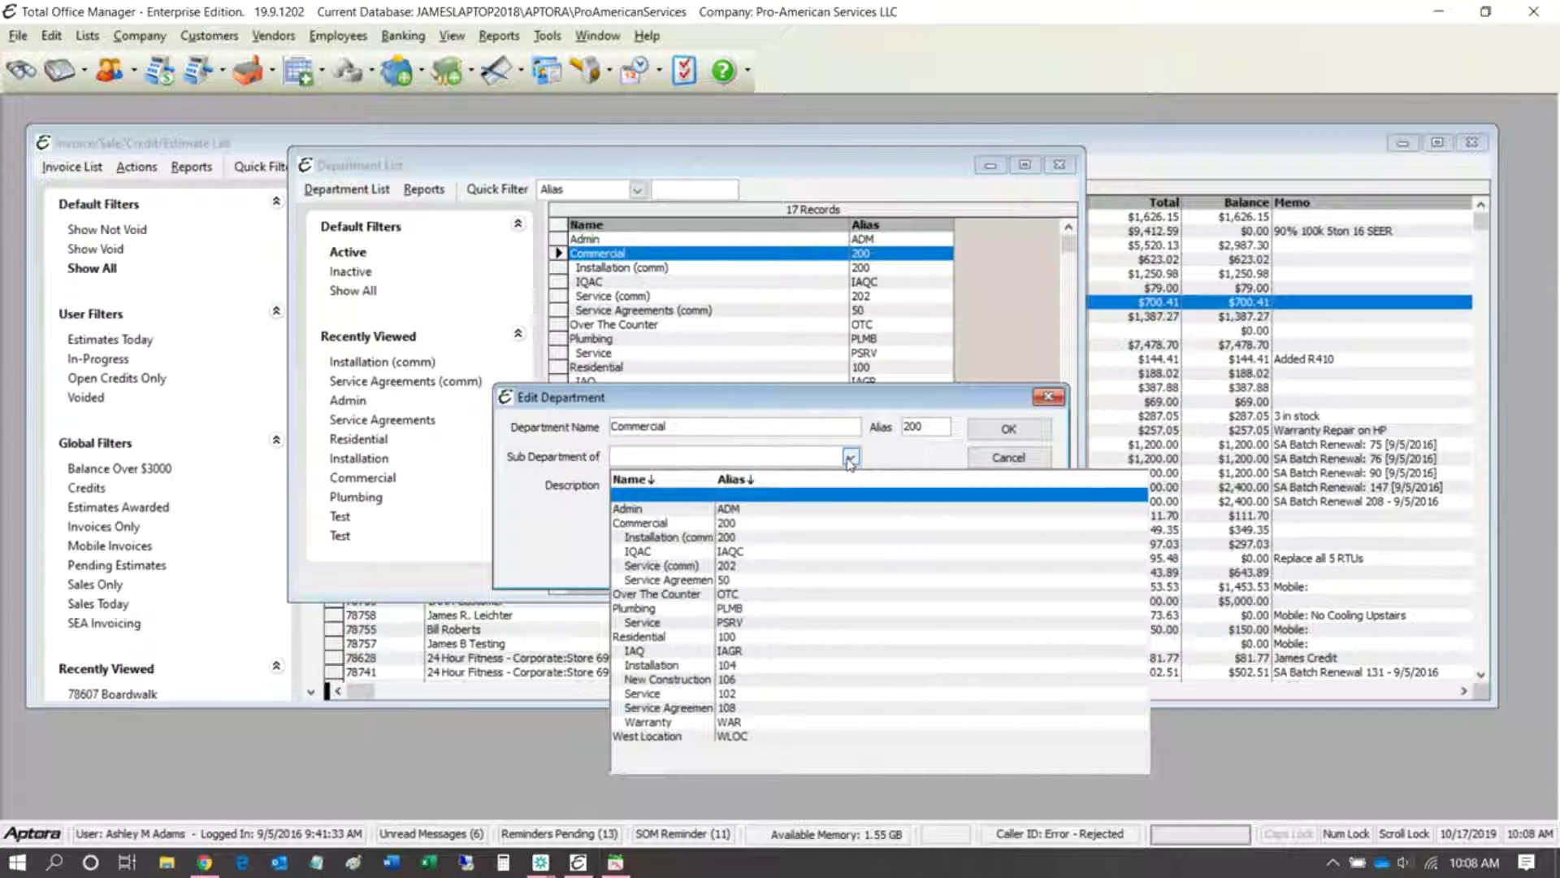
{"action": "left_click", "coordinate": [671, 736]}
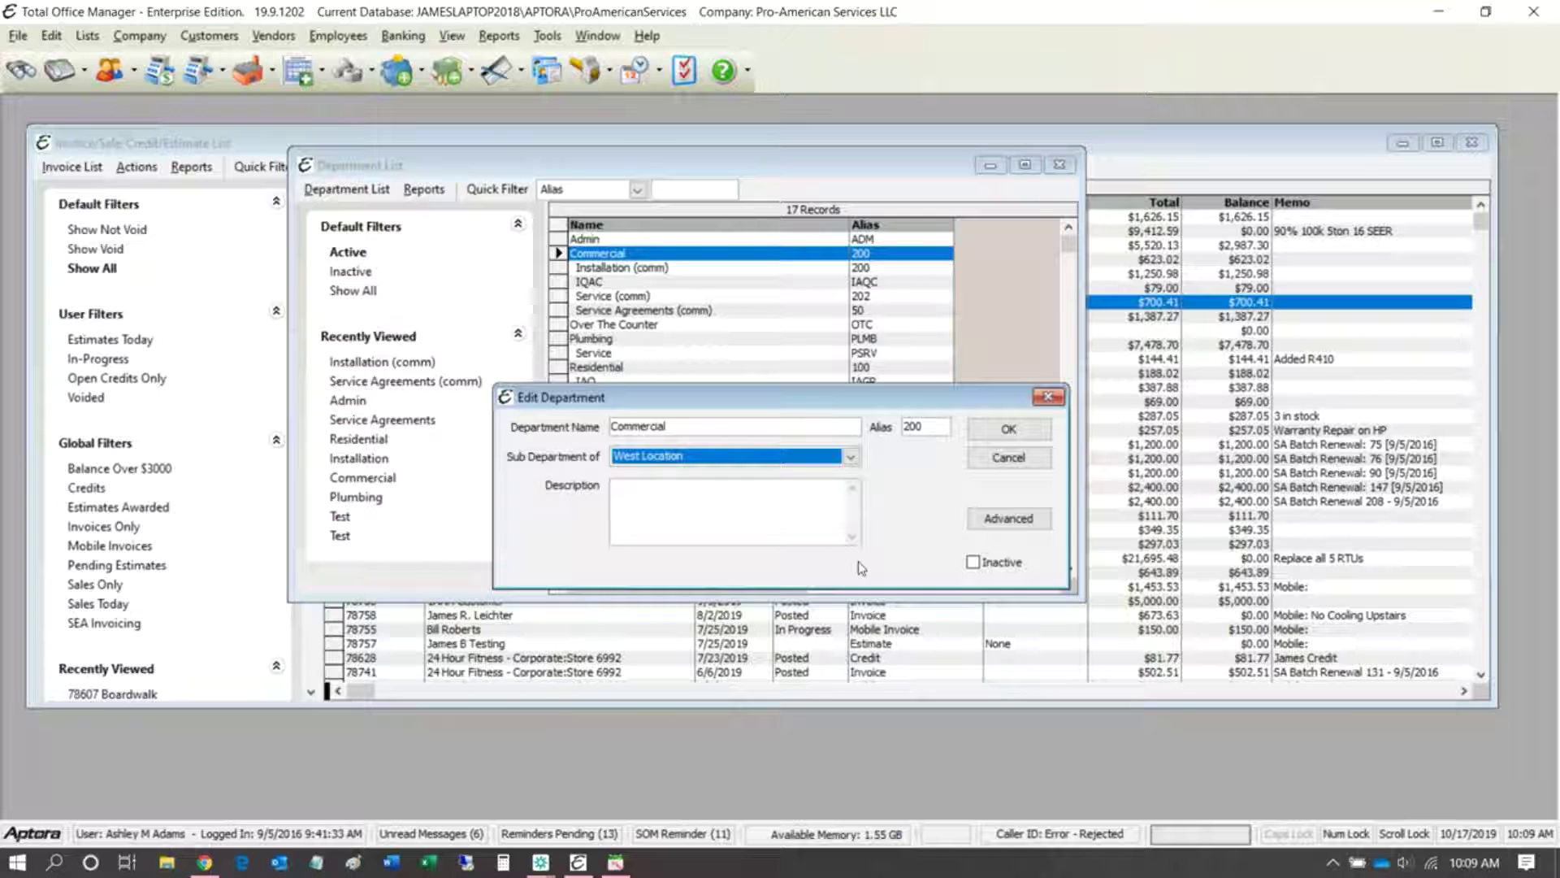
{"action": "left_click", "coordinate": [1008, 429]}
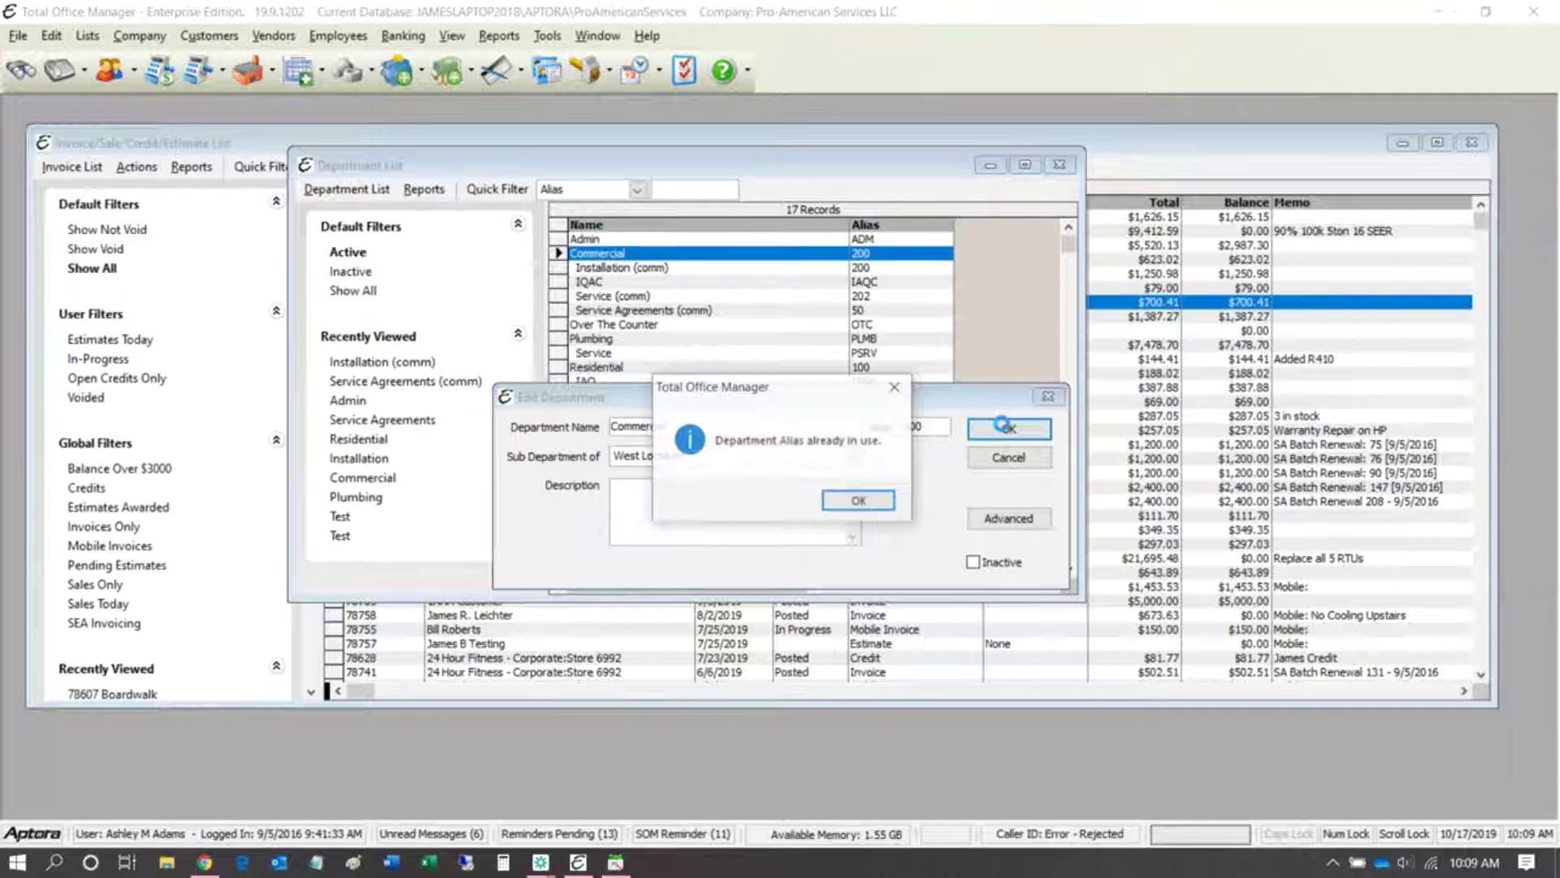
{"action": "left_click", "coordinate": [859, 501]}
{"action": "left_click", "coordinate": [940, 420]}
{"action": "key", "text": "BackSpace"}
{"action": "type", "text": "1"}
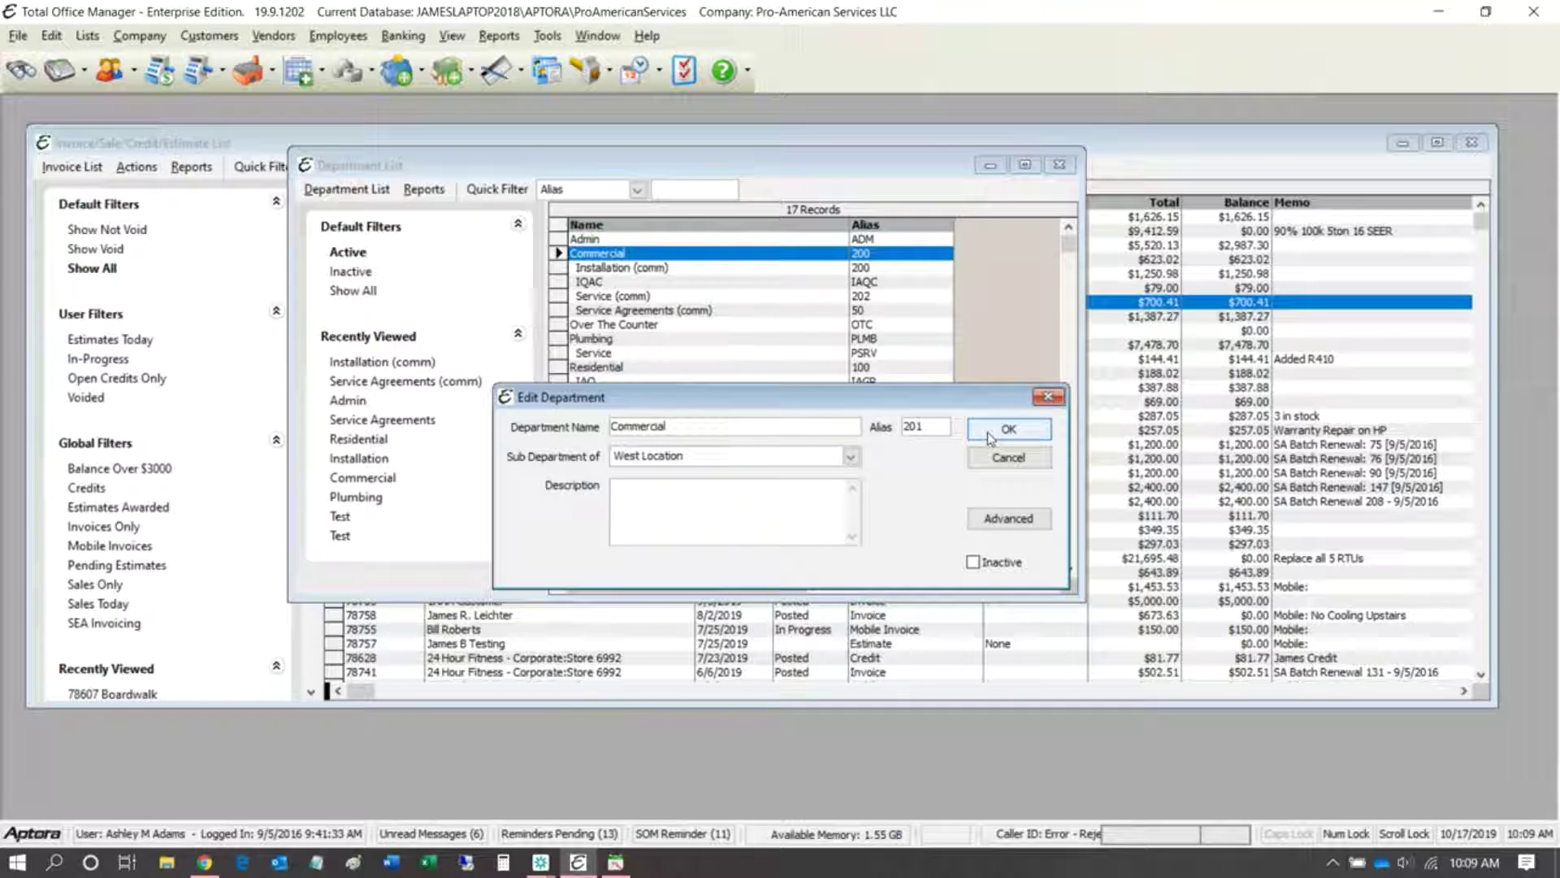
{"action": "left_click", "coordinate": [990, 439]}
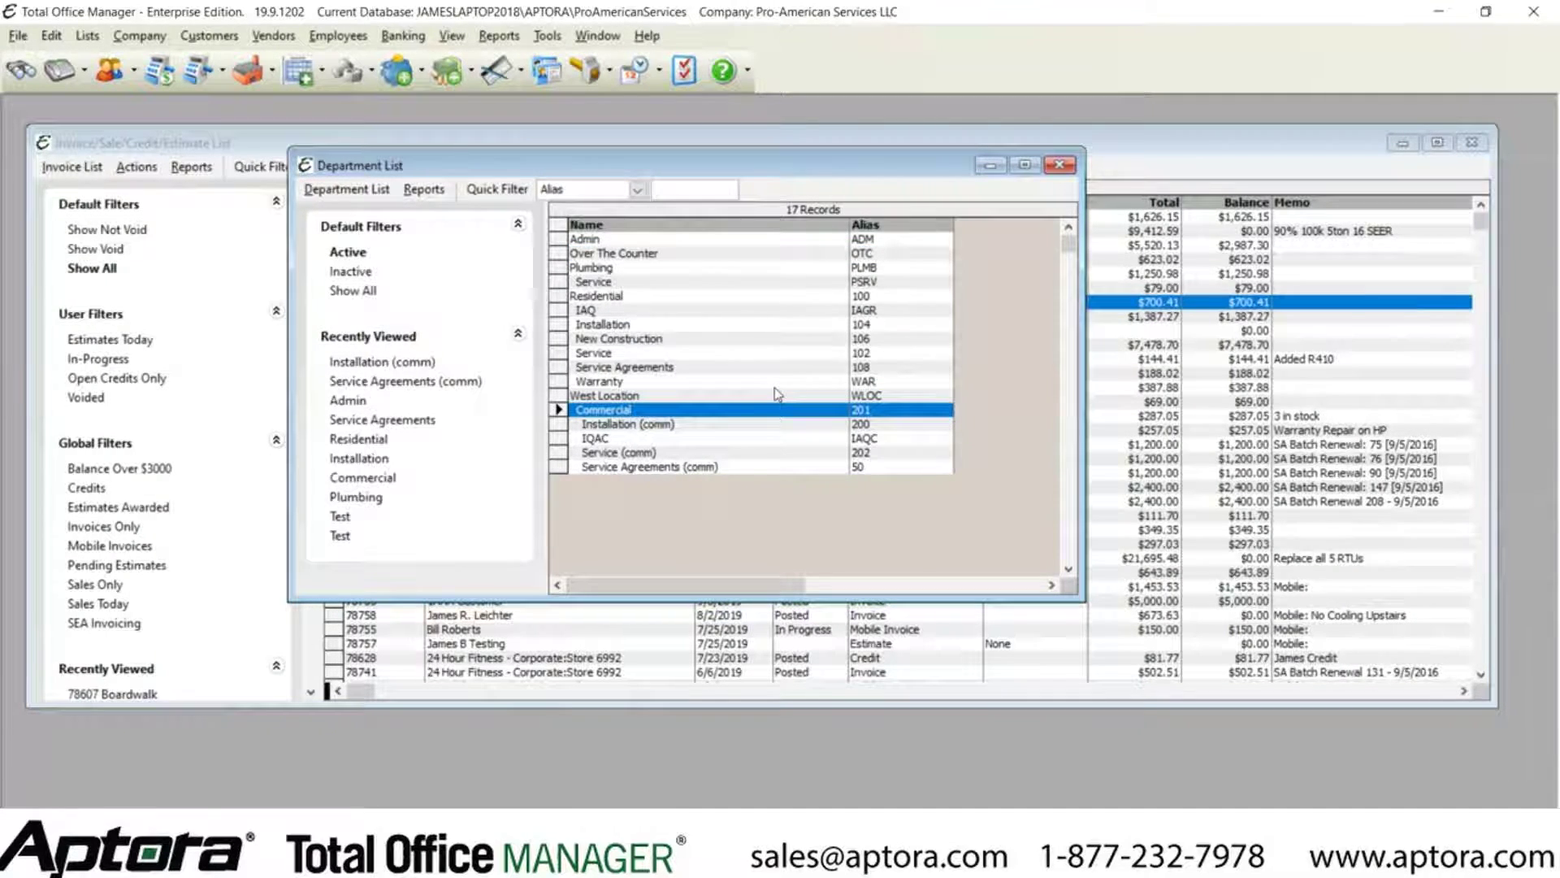
- Review West Location's structure and the Income Statement's department choices with income shown by department, and close the report options and department list
{"action": "left_click", "coordinate": [627, 398]}
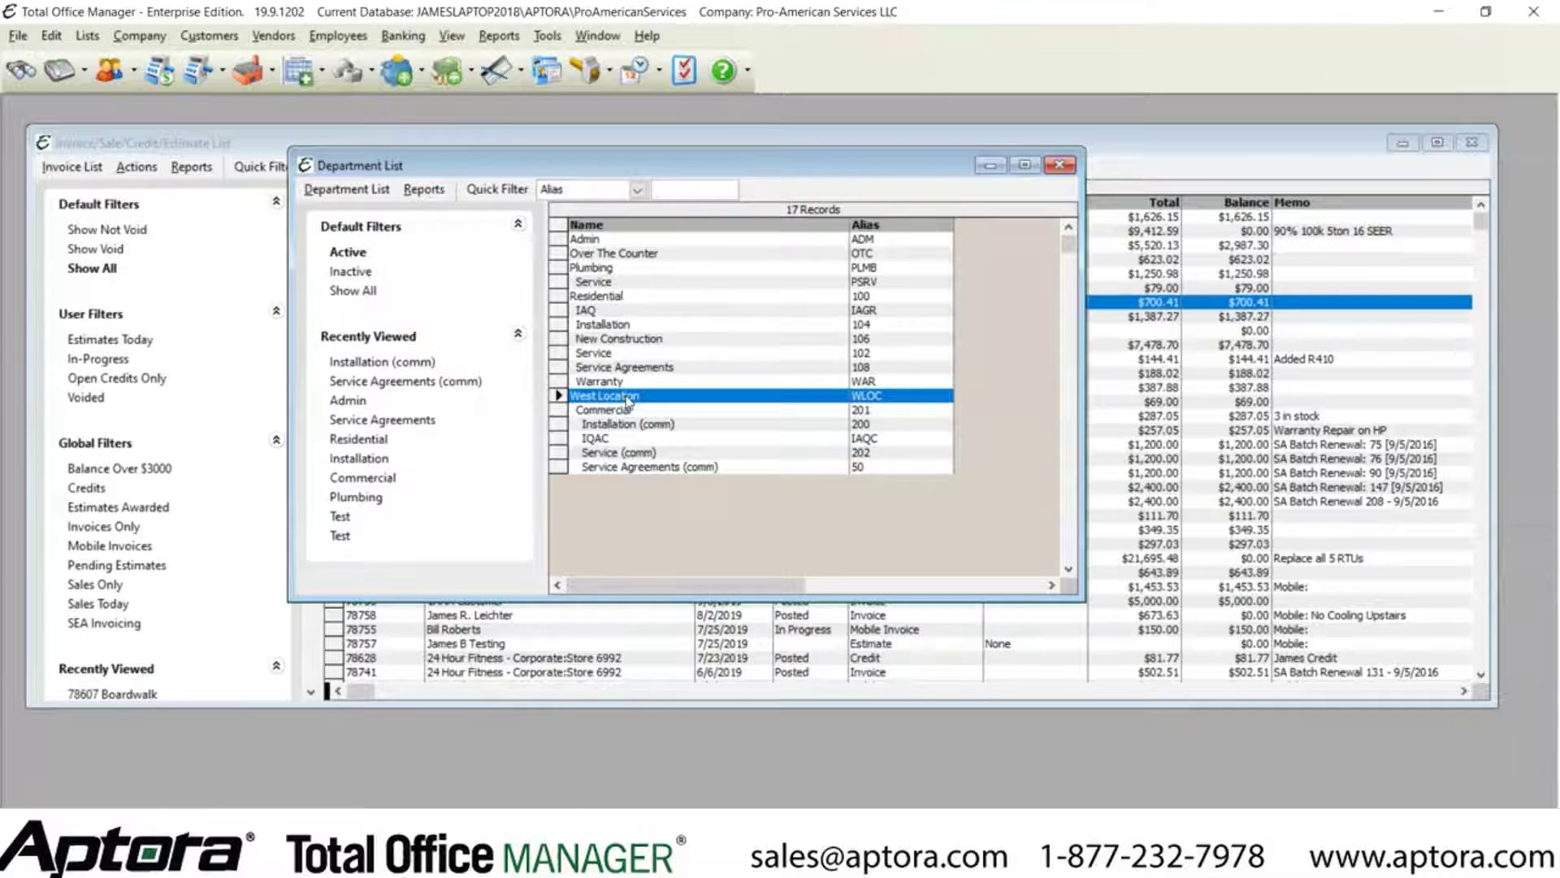
{"action": "left_click", "coordinate": [626, 411]}
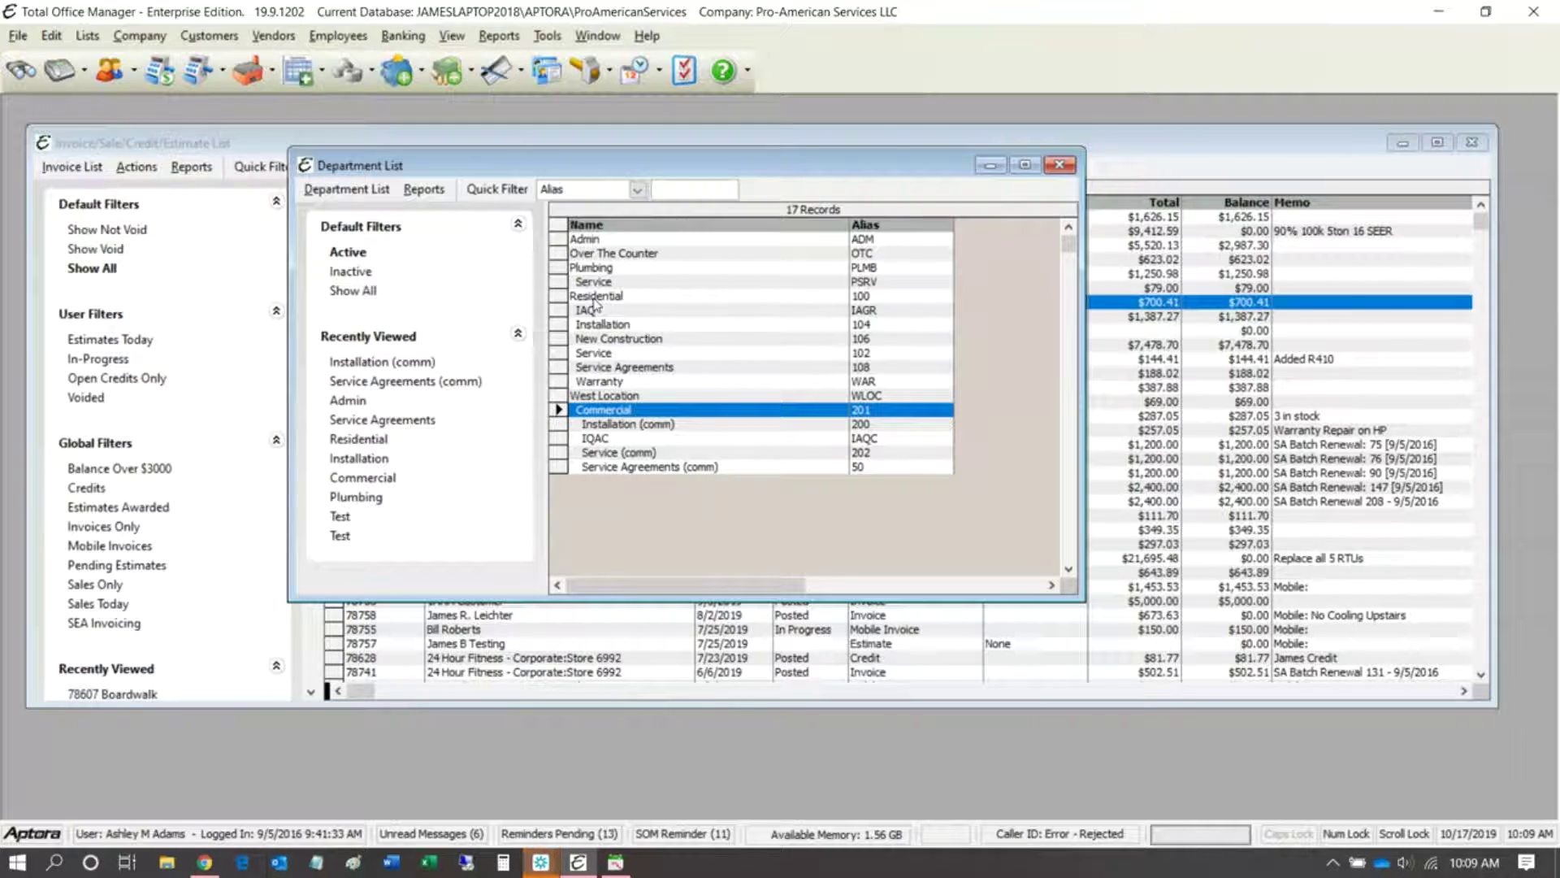
{"action": "left_click", "coordinate": [507, 37]}
{"action": "mouse_move", "coordinate": [589, 191]}
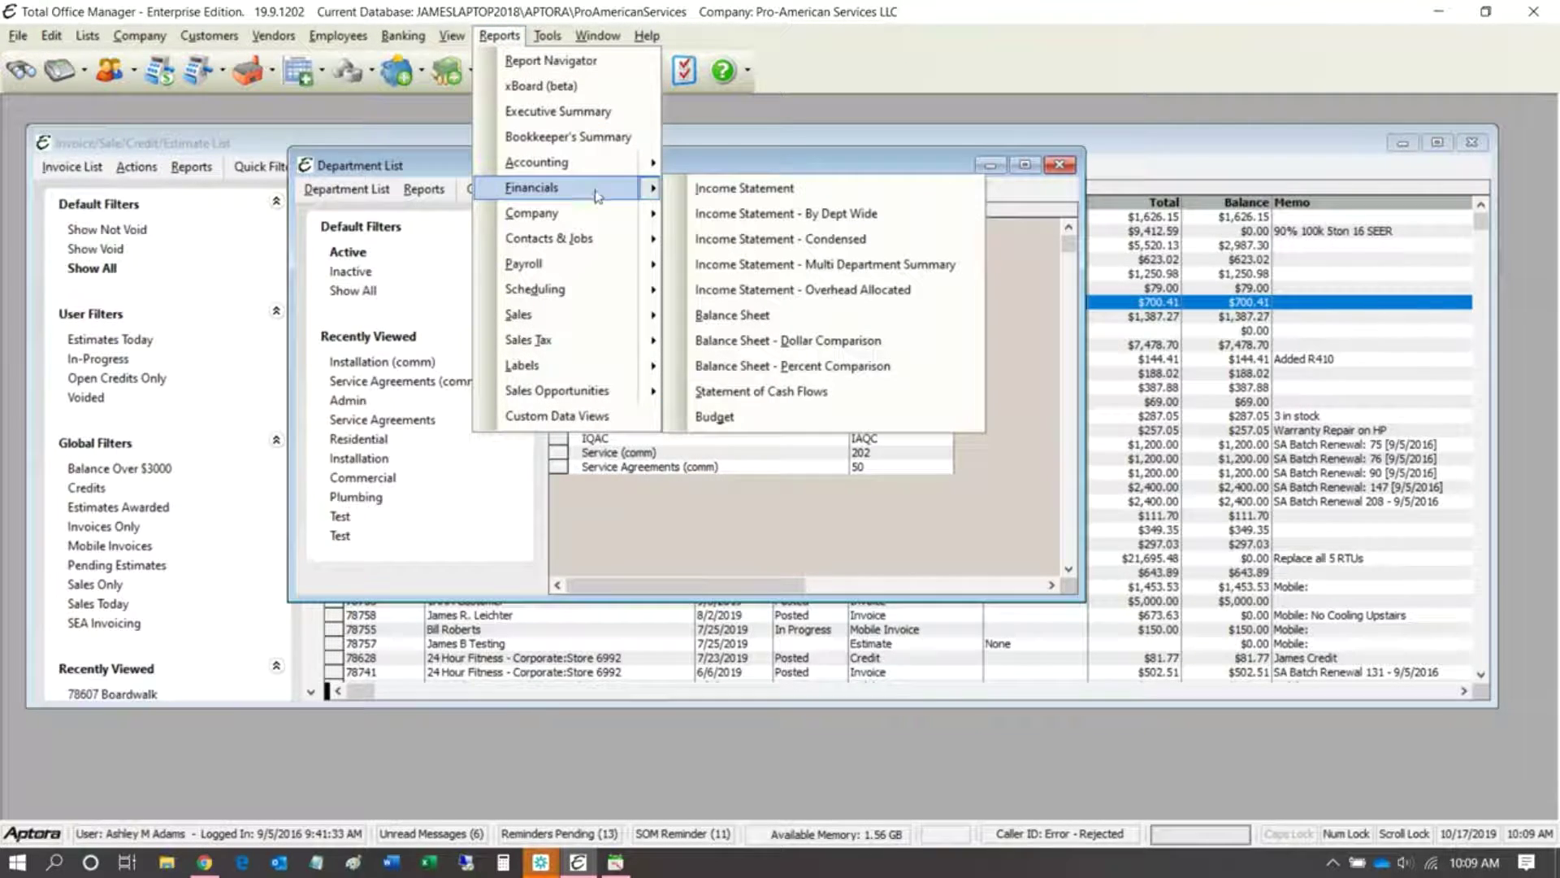
{"action": "left_click", "coordinate": [752, 193]}
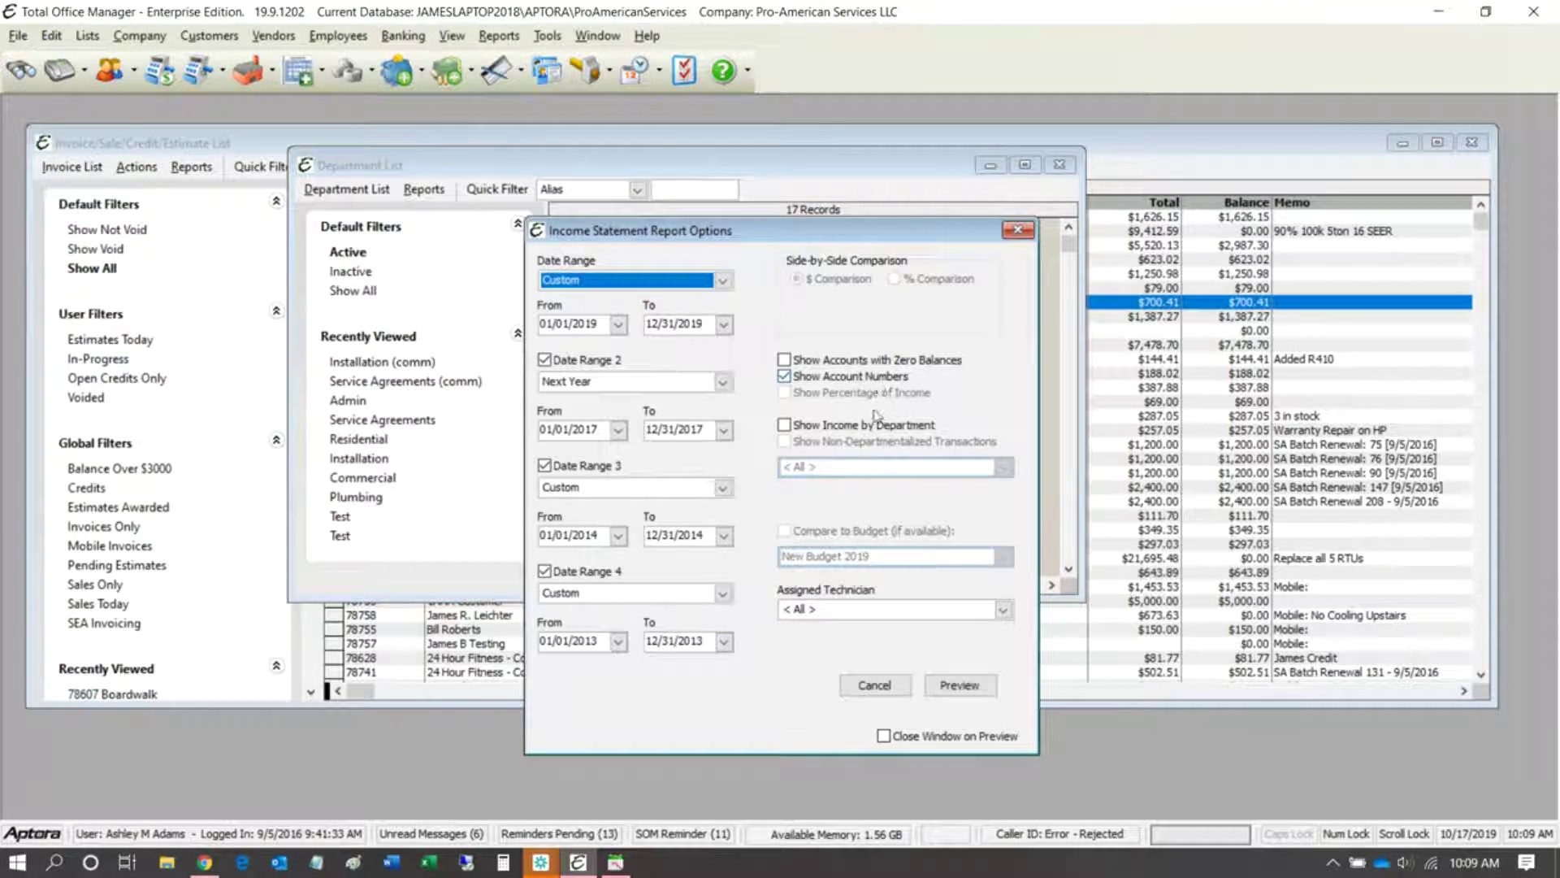
{"action": "left_click", "coordinate": [882, 424]}
{"action": "left_click", "coordinate": [1003, 466]}
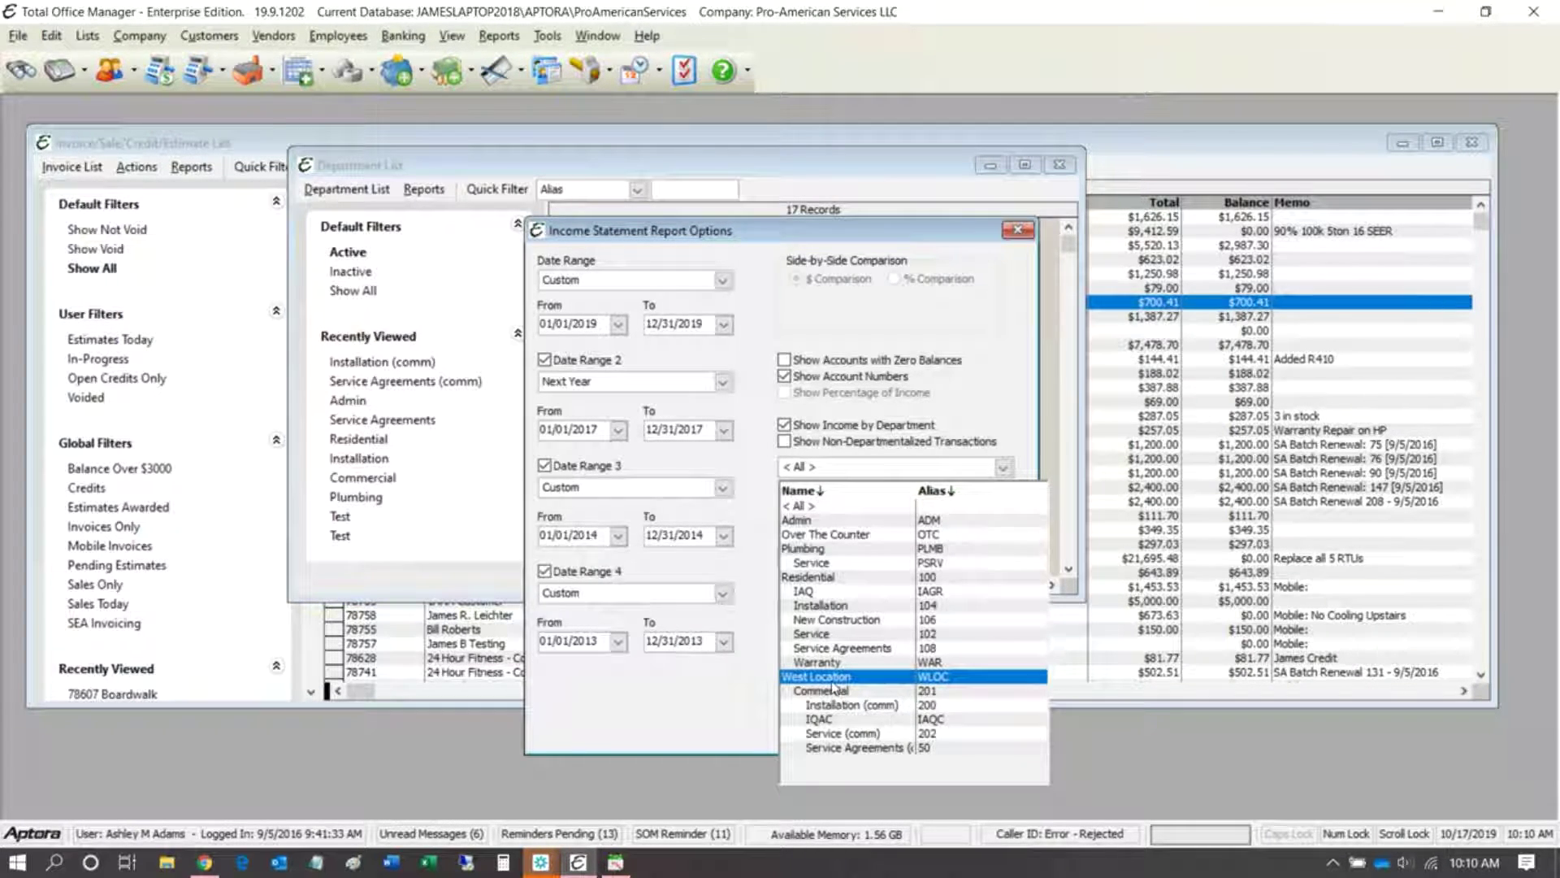
{"action": "left_click", "coordinate": [1026, 241]}
{"action": "left_click", "coordinate": [1020, 231]}
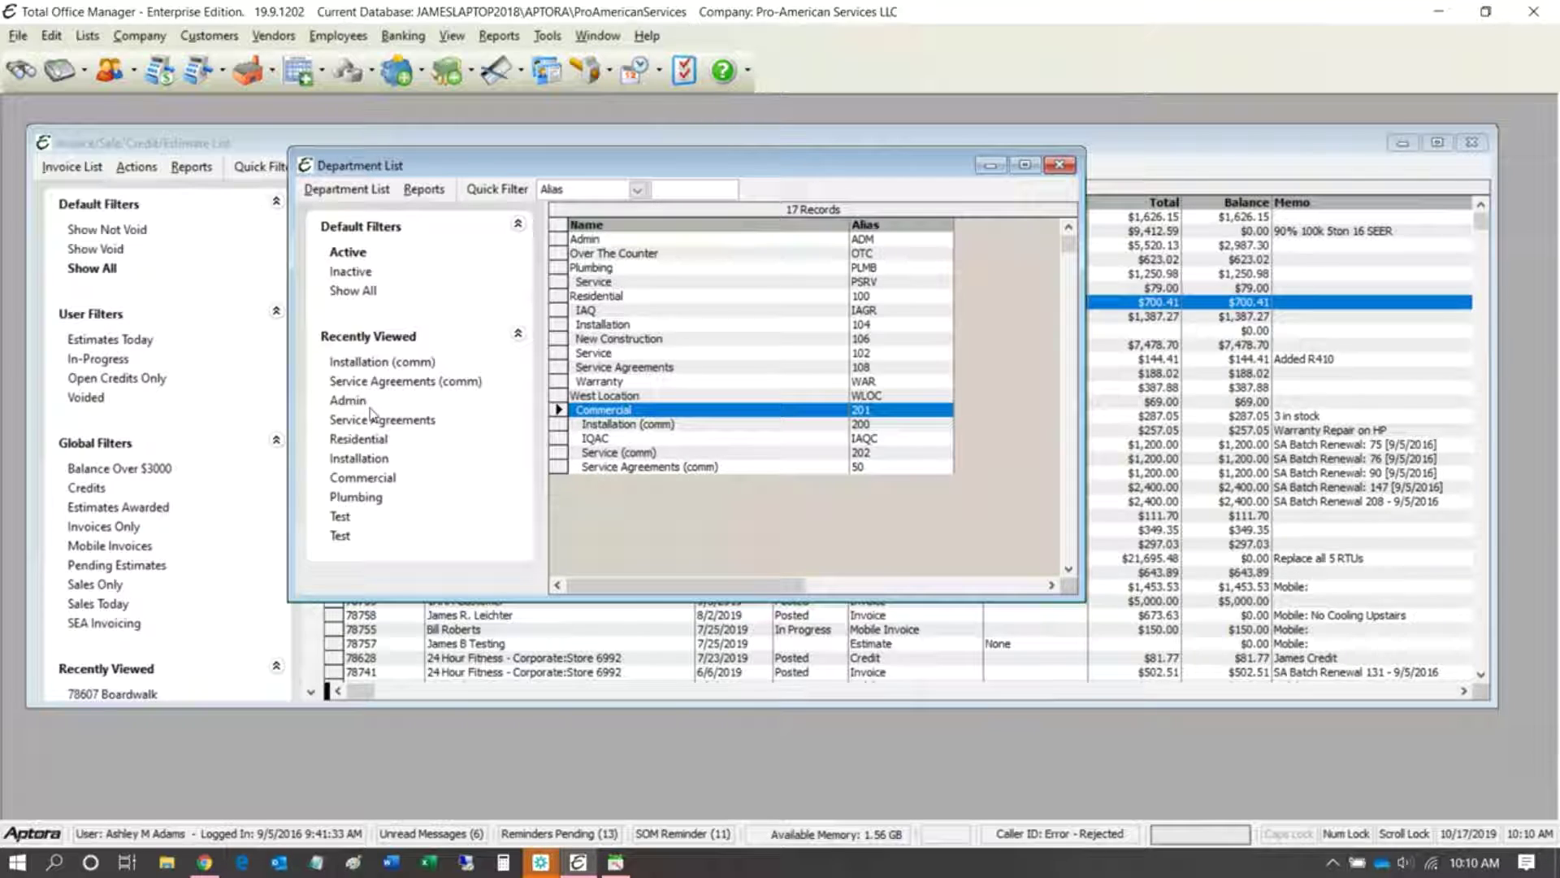
{"action": "left_click", "coordinate": [620, 398]}
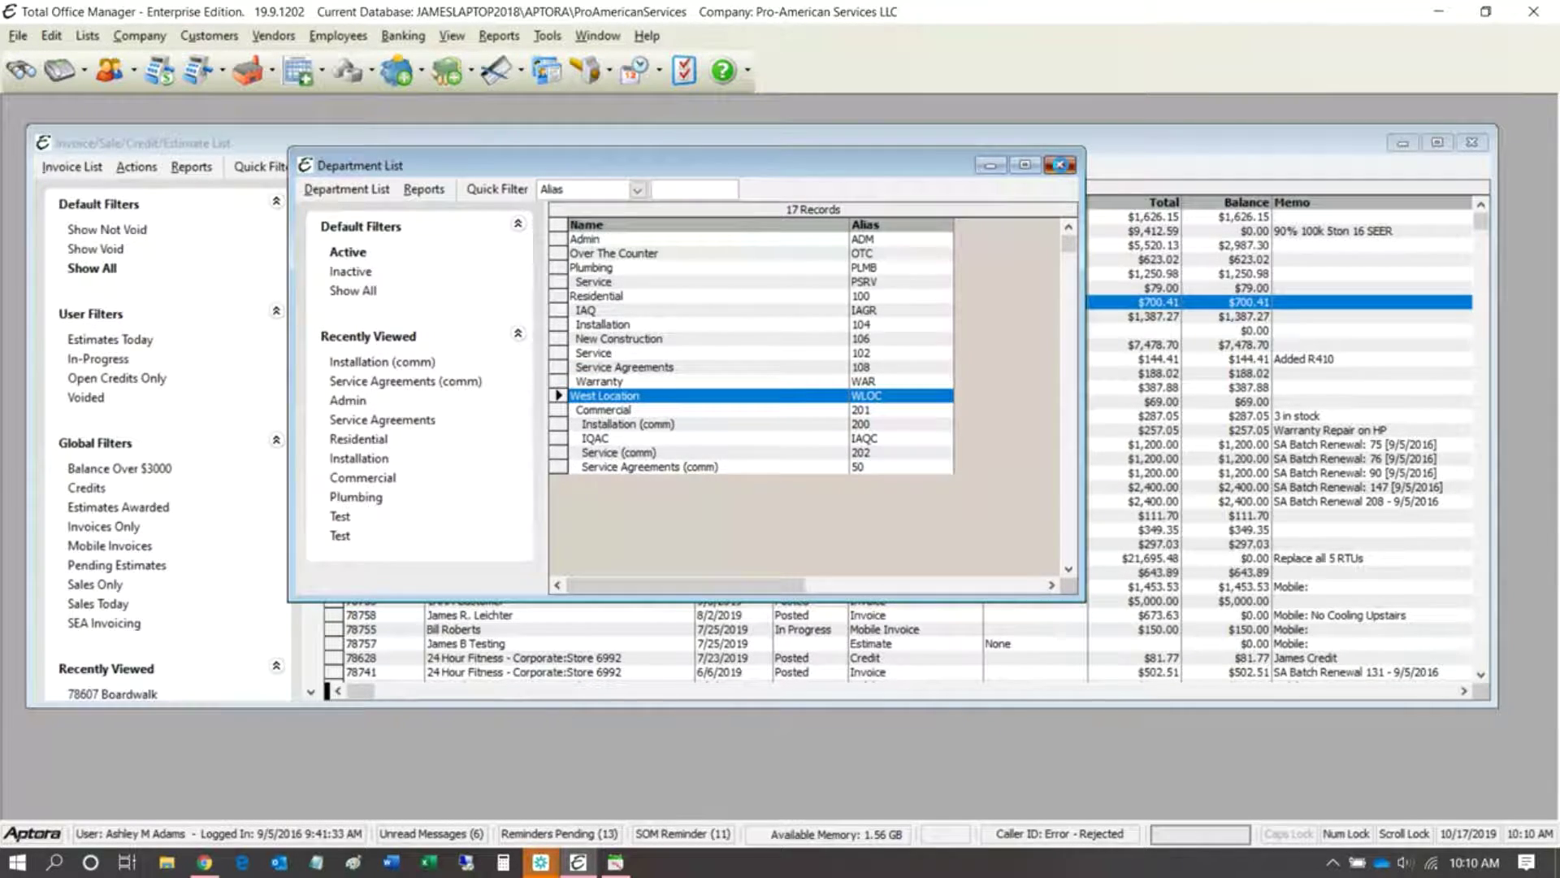
{"action": "left_click", "coordinate": [1060, 167]}
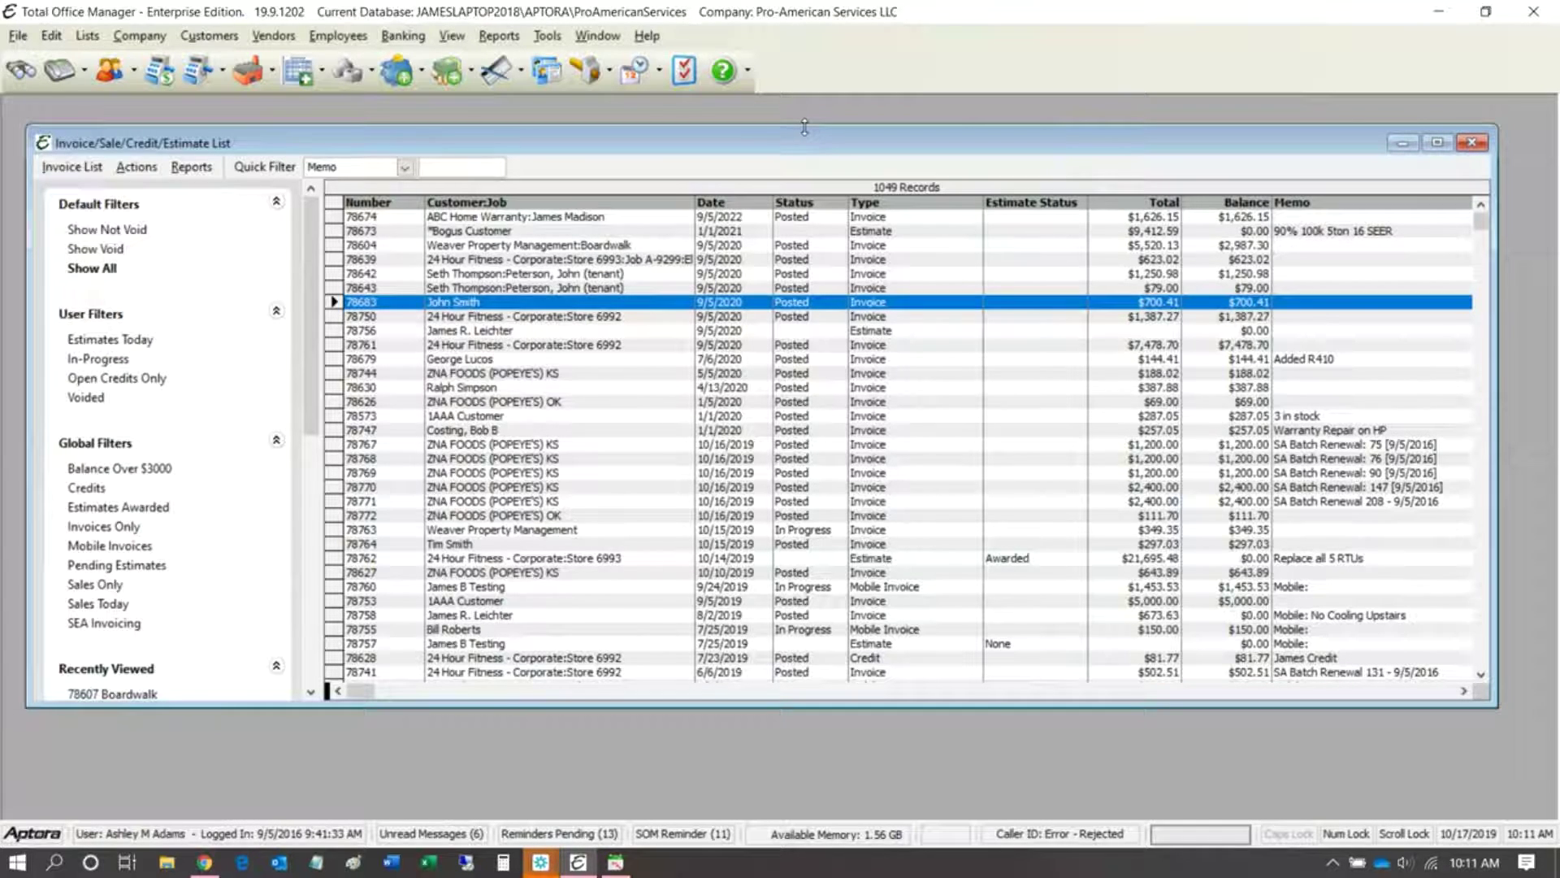
- Open Warehouse Assignment by User and display the warehouses assigned to one of the technicians
{"action": "left_click", "coordinate": [208, 37]}
{"action": "mouse_move", "coordinate": [139, 36]}
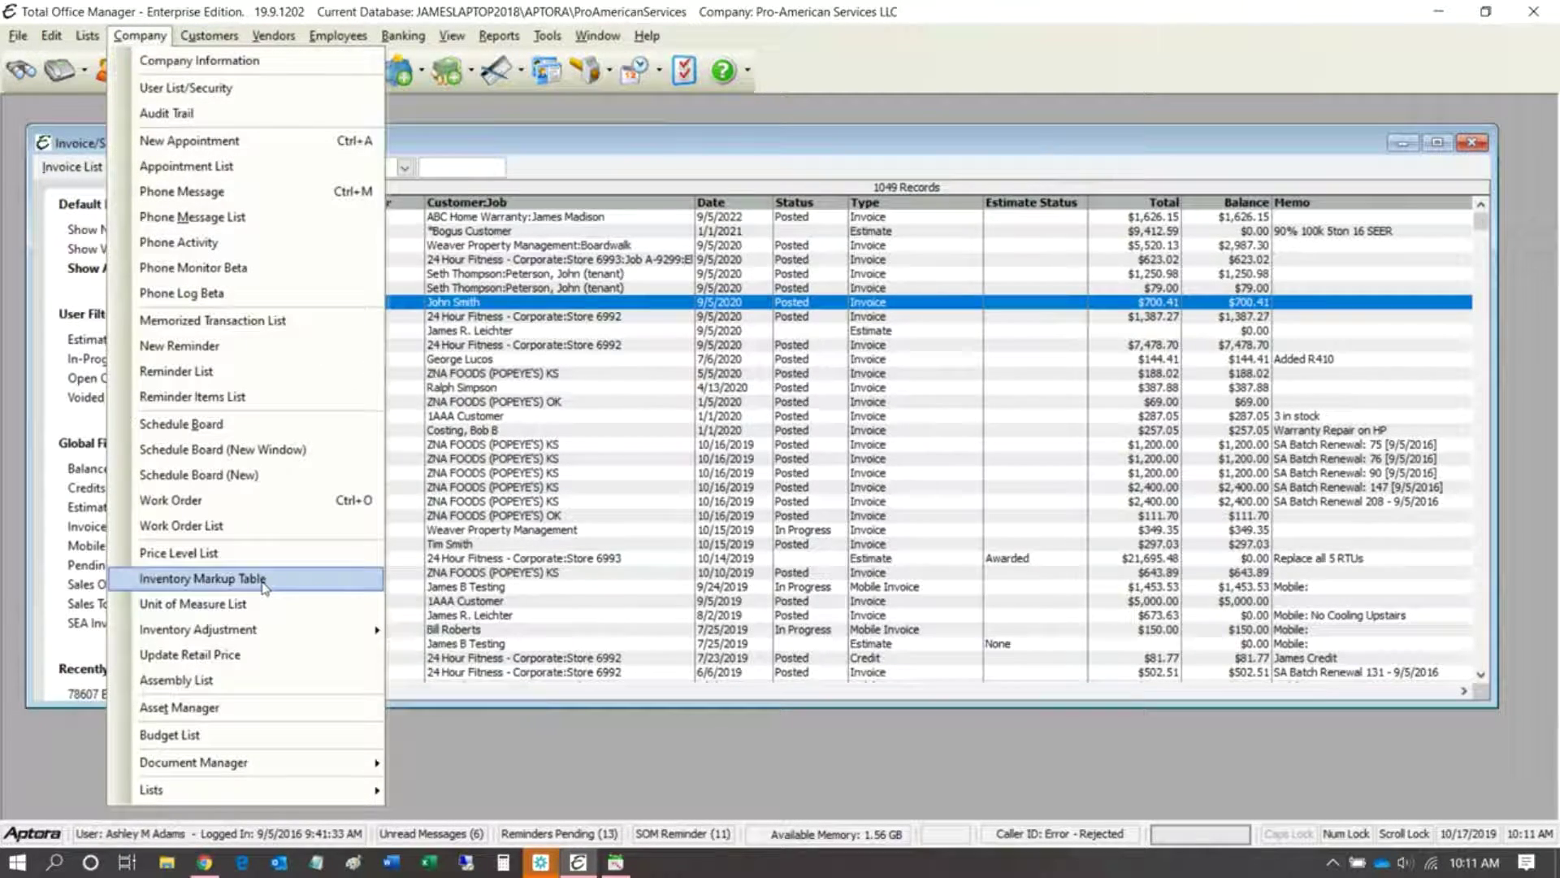
{"action": "mouse_move", "coordinate": [309, 634]}
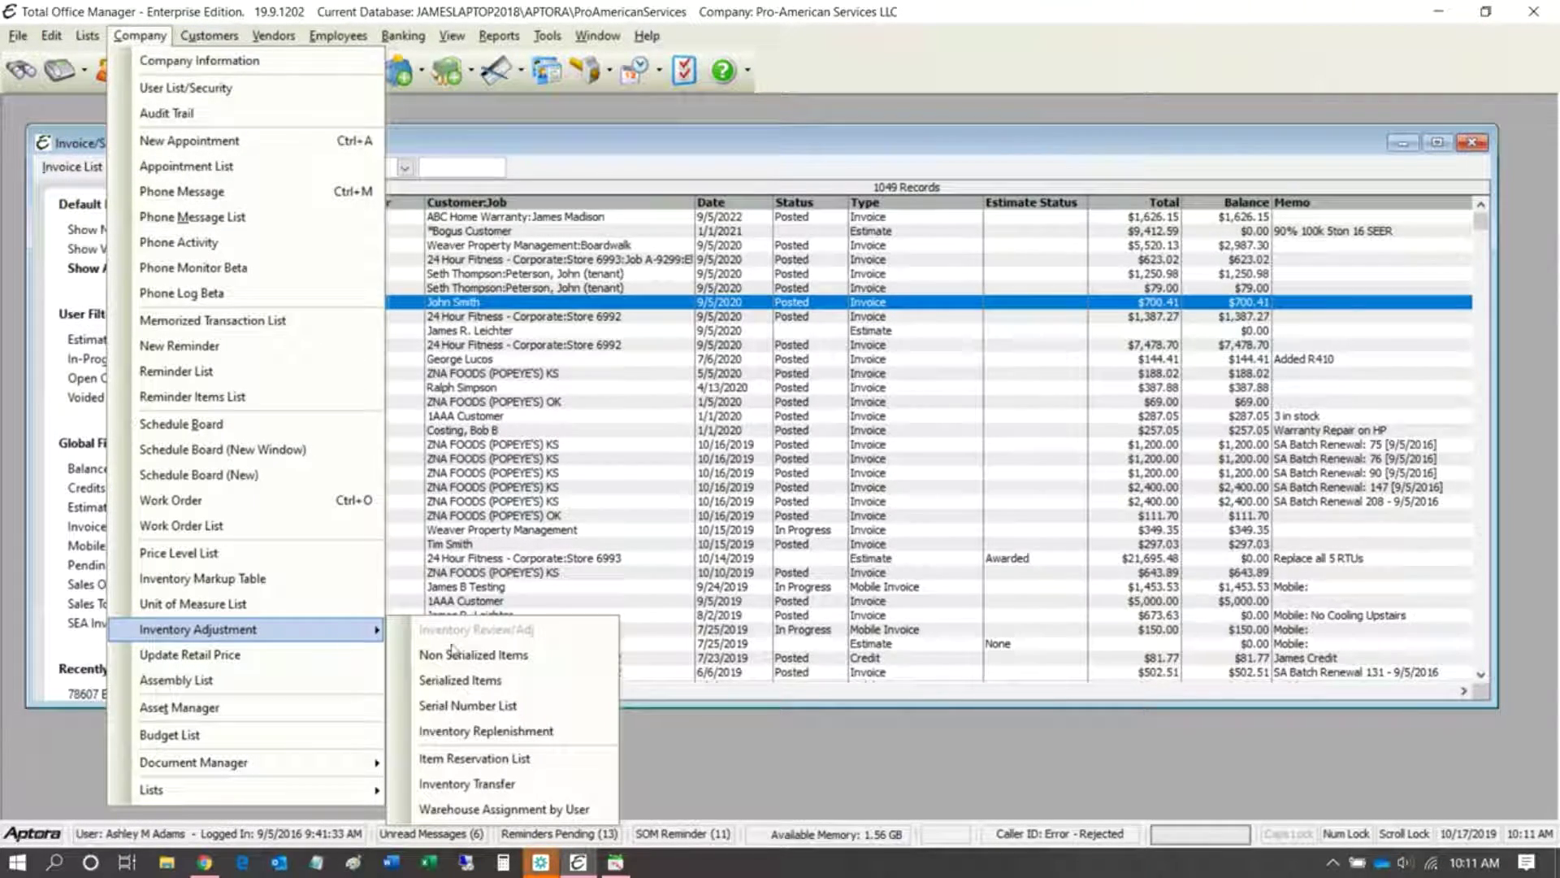
{"action": "left_click", "coordinate": [531, 810]}
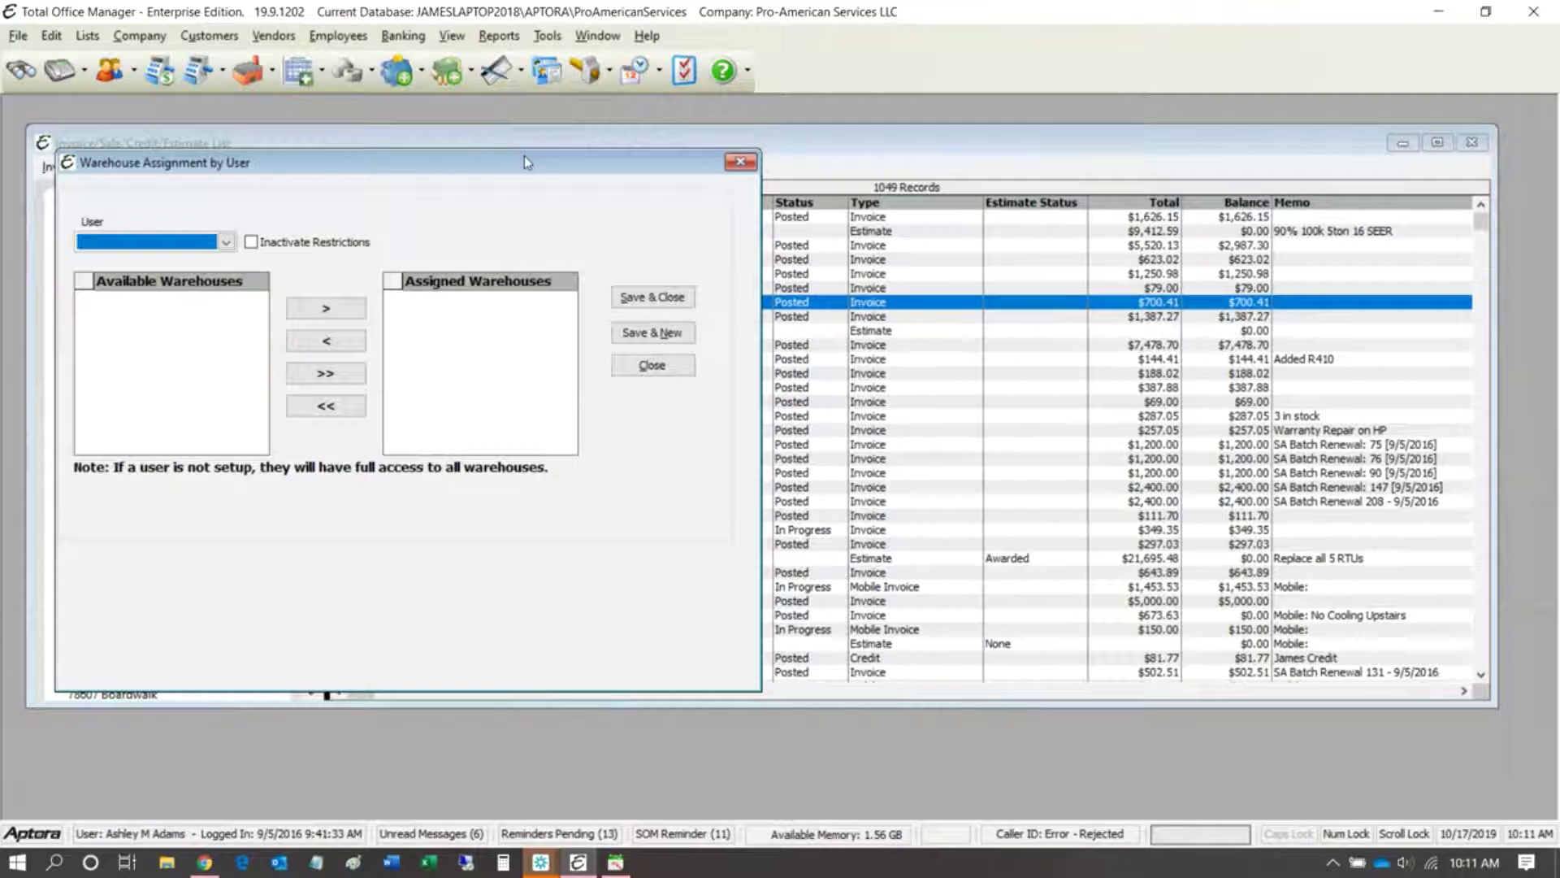
{"action": "left_click_drag", "start_coordinate": [532, 168], "coordinate": [666, 181]}
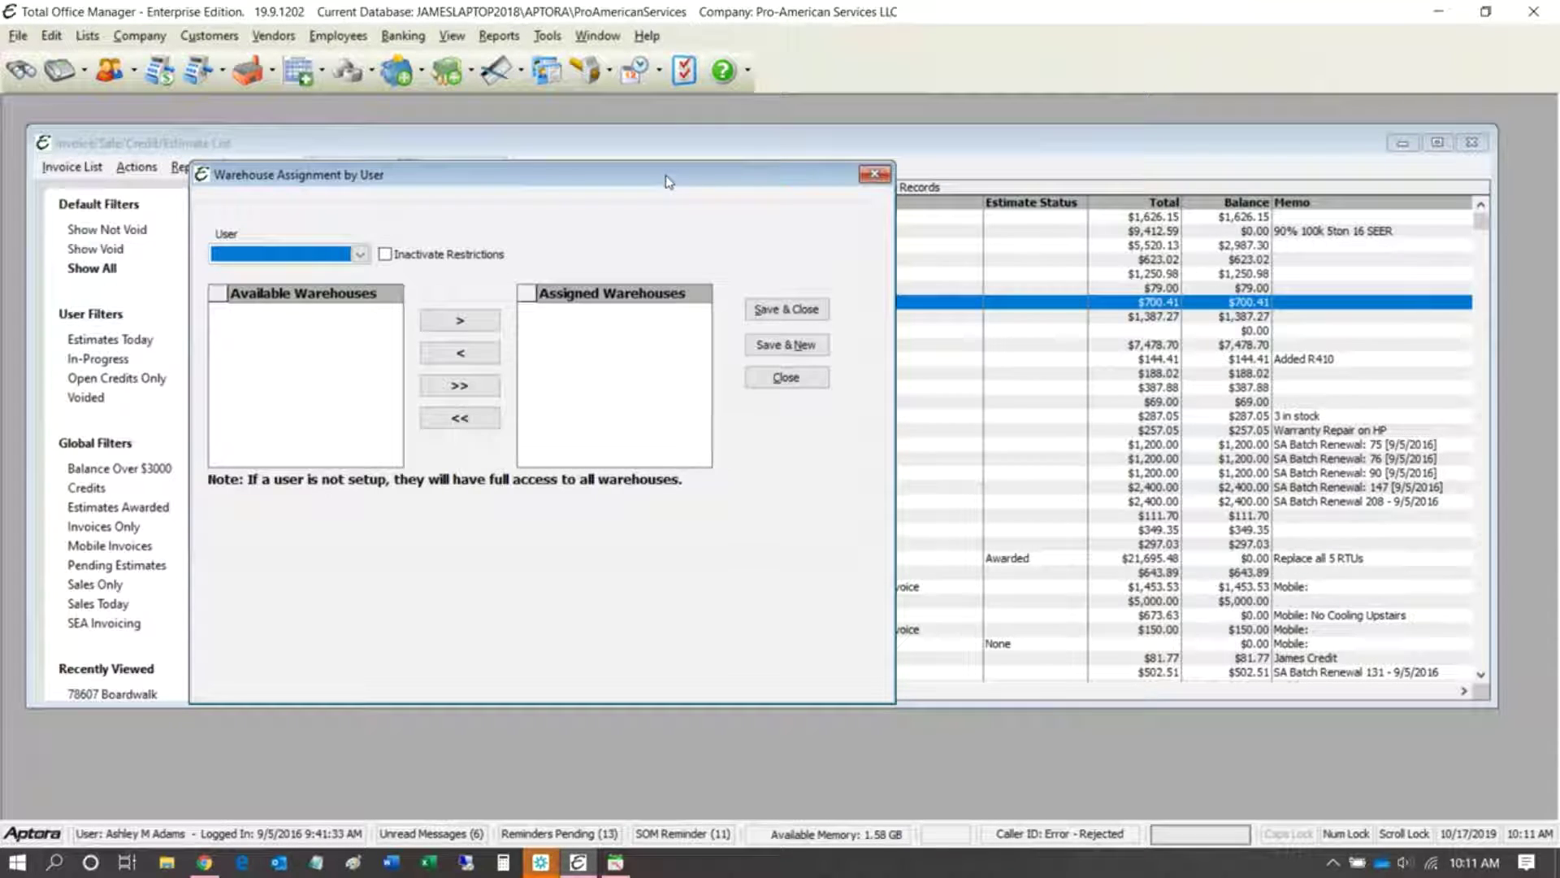
{"action": "left_click", "coordinate": [360, 254]}
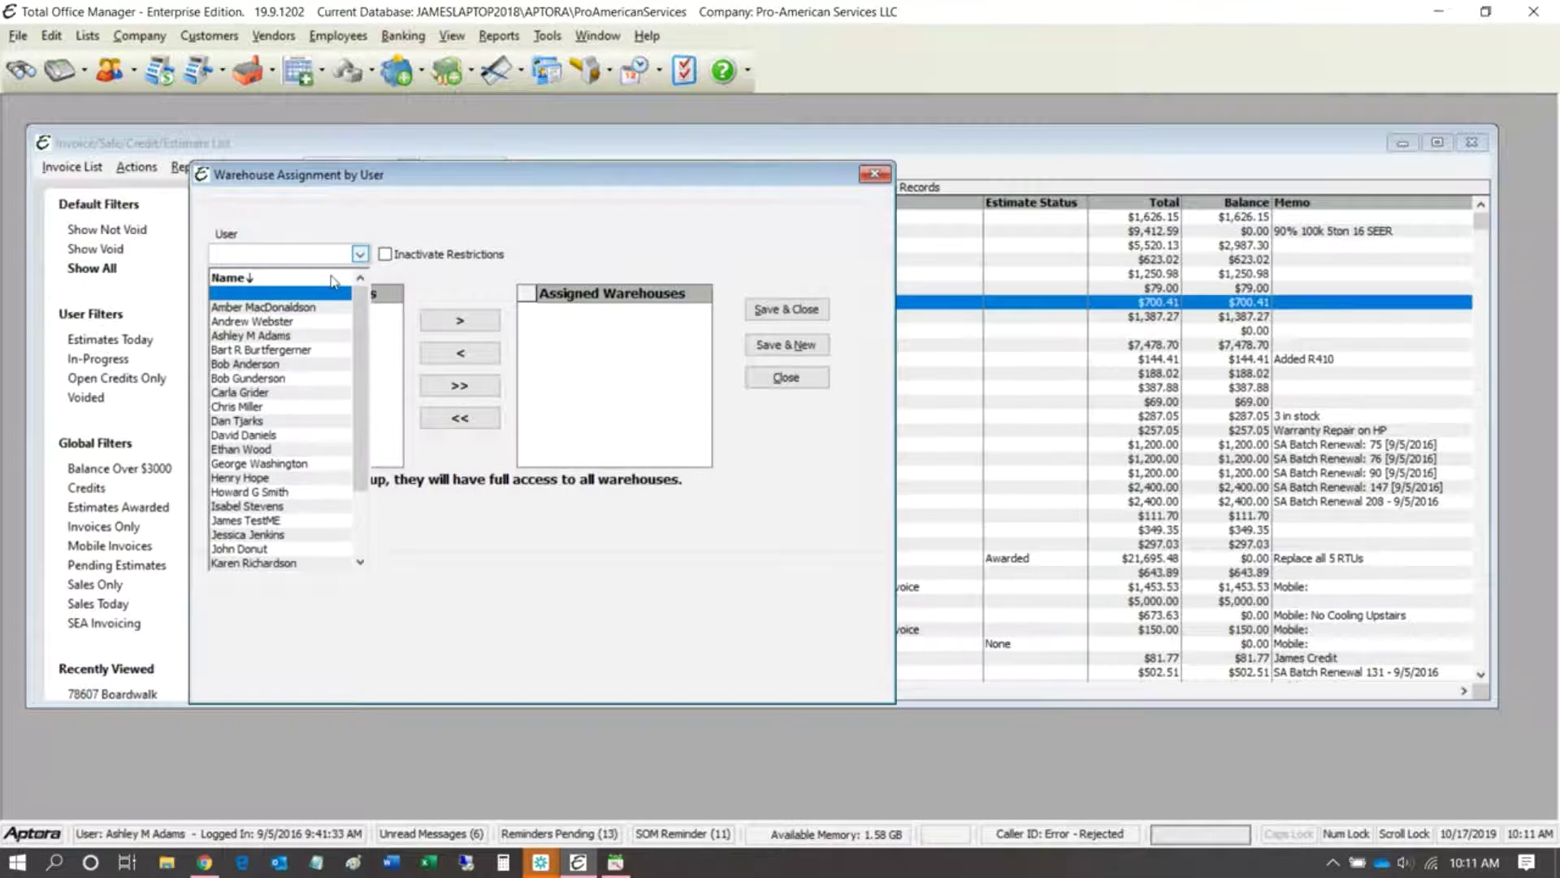
{"action": "left_click", "coordinate": [260, 349]}
- Unassign Main Warehouse from the selected user, and close the warehouse assignment without saving the changes
{"action": "left_click", "coordinate": [578, 345]}
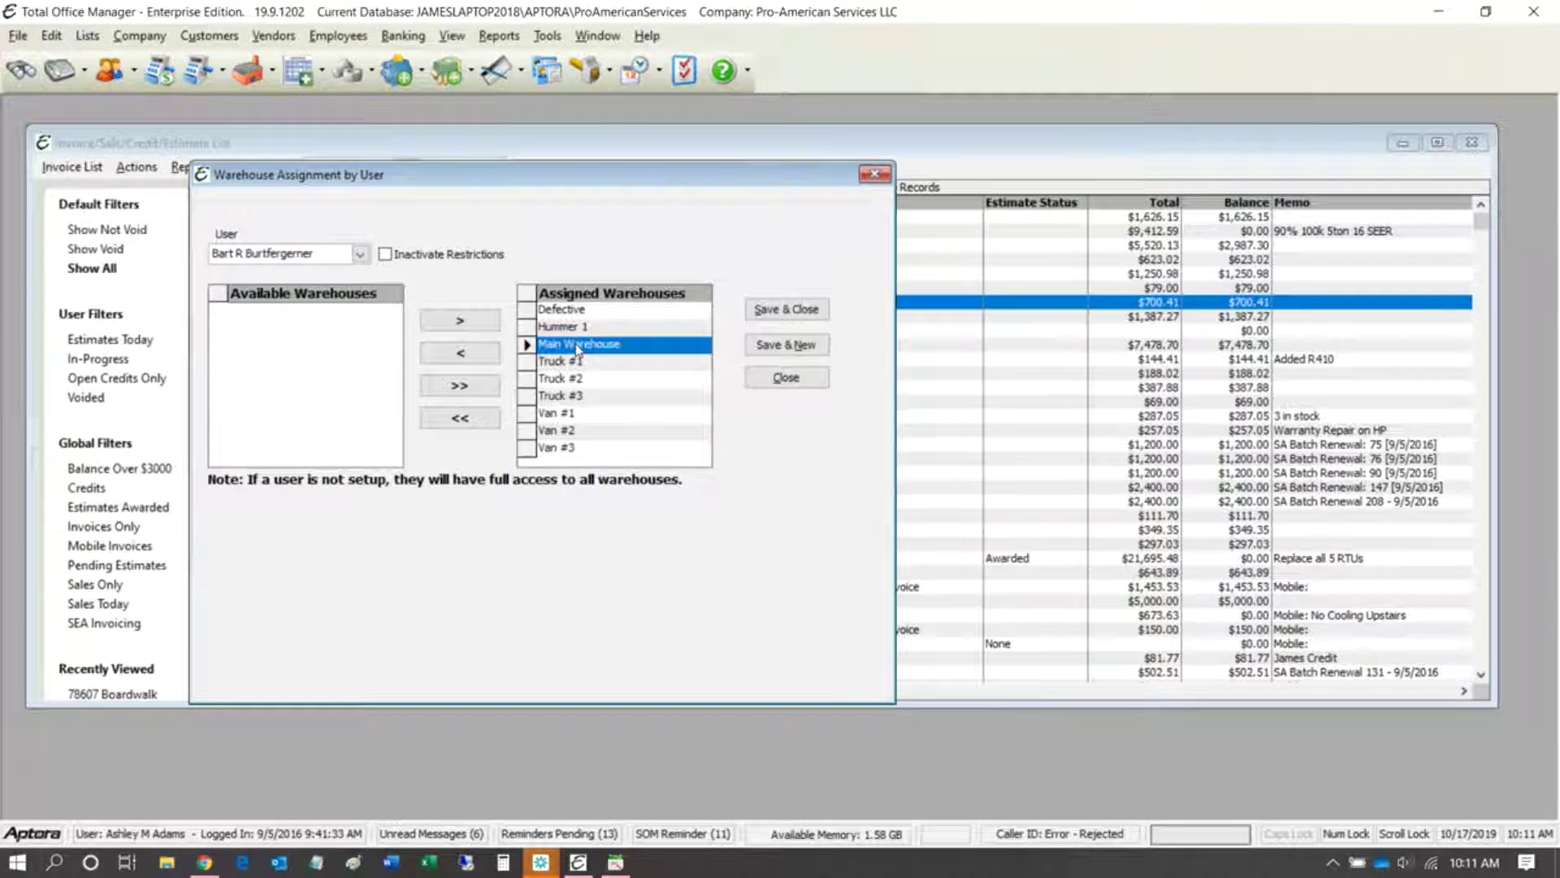
{"action": "left_click", "coordinate": [459, 355]}
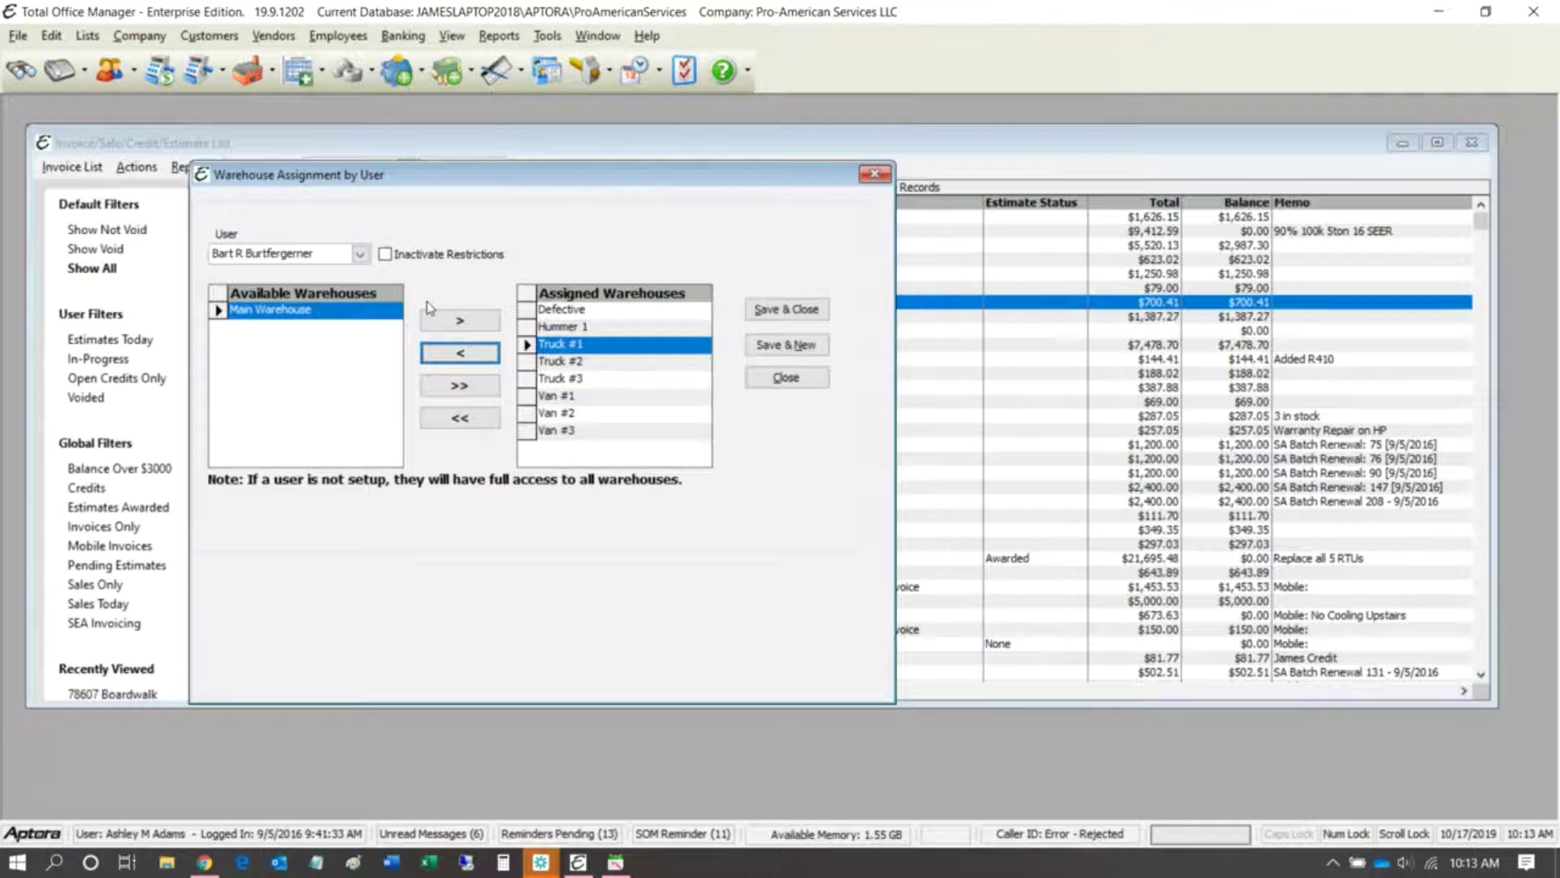
{"action": "left_click", "coordinate": [875, 174]}
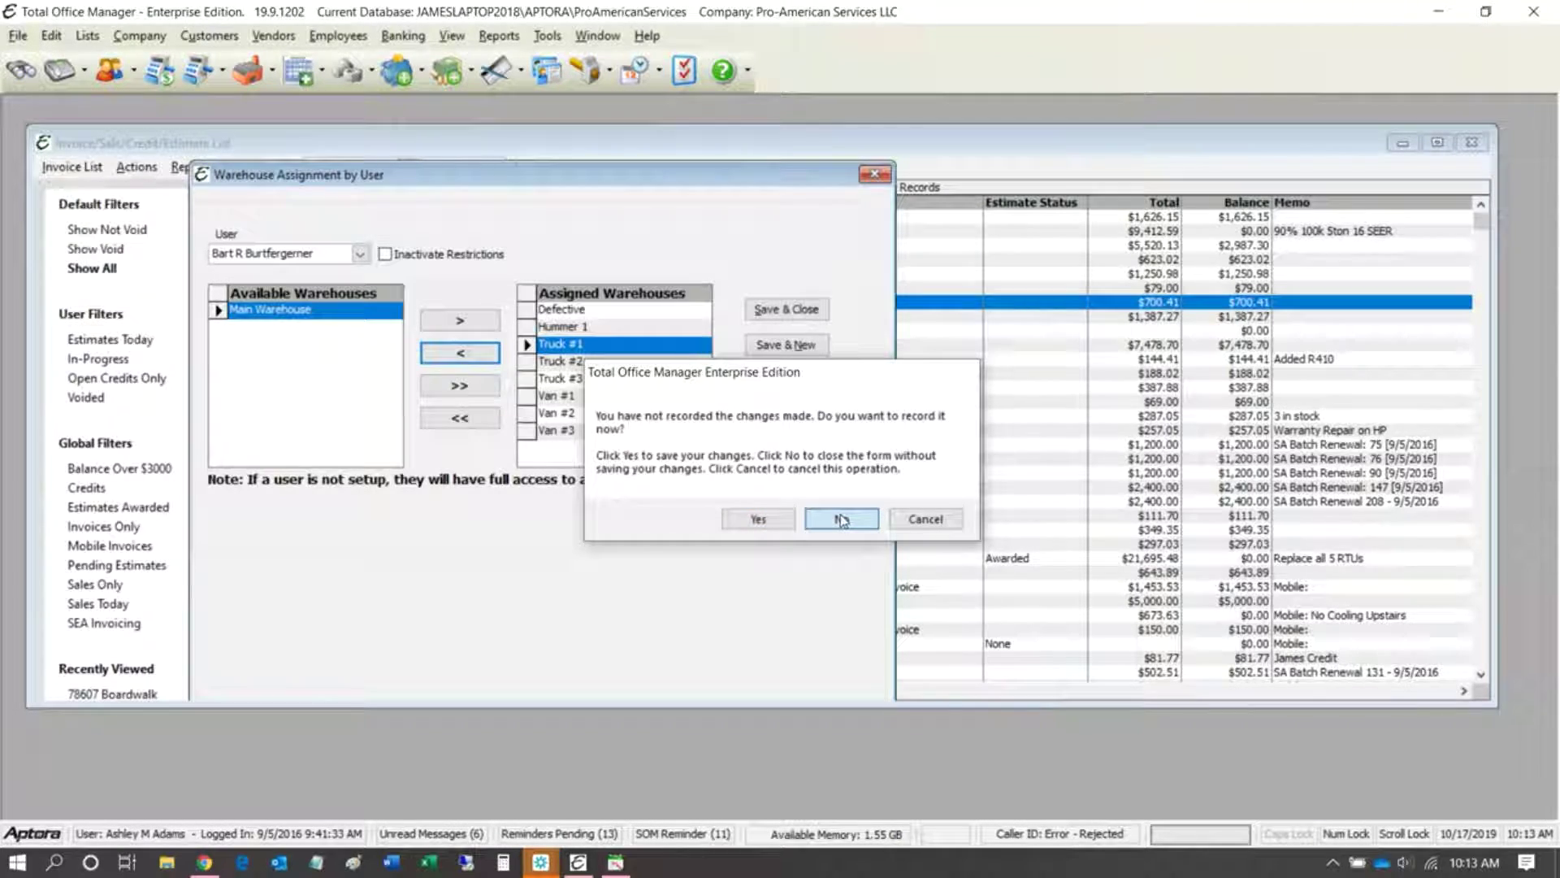
{"action": "left_click", "coordinate": [841, 518]}
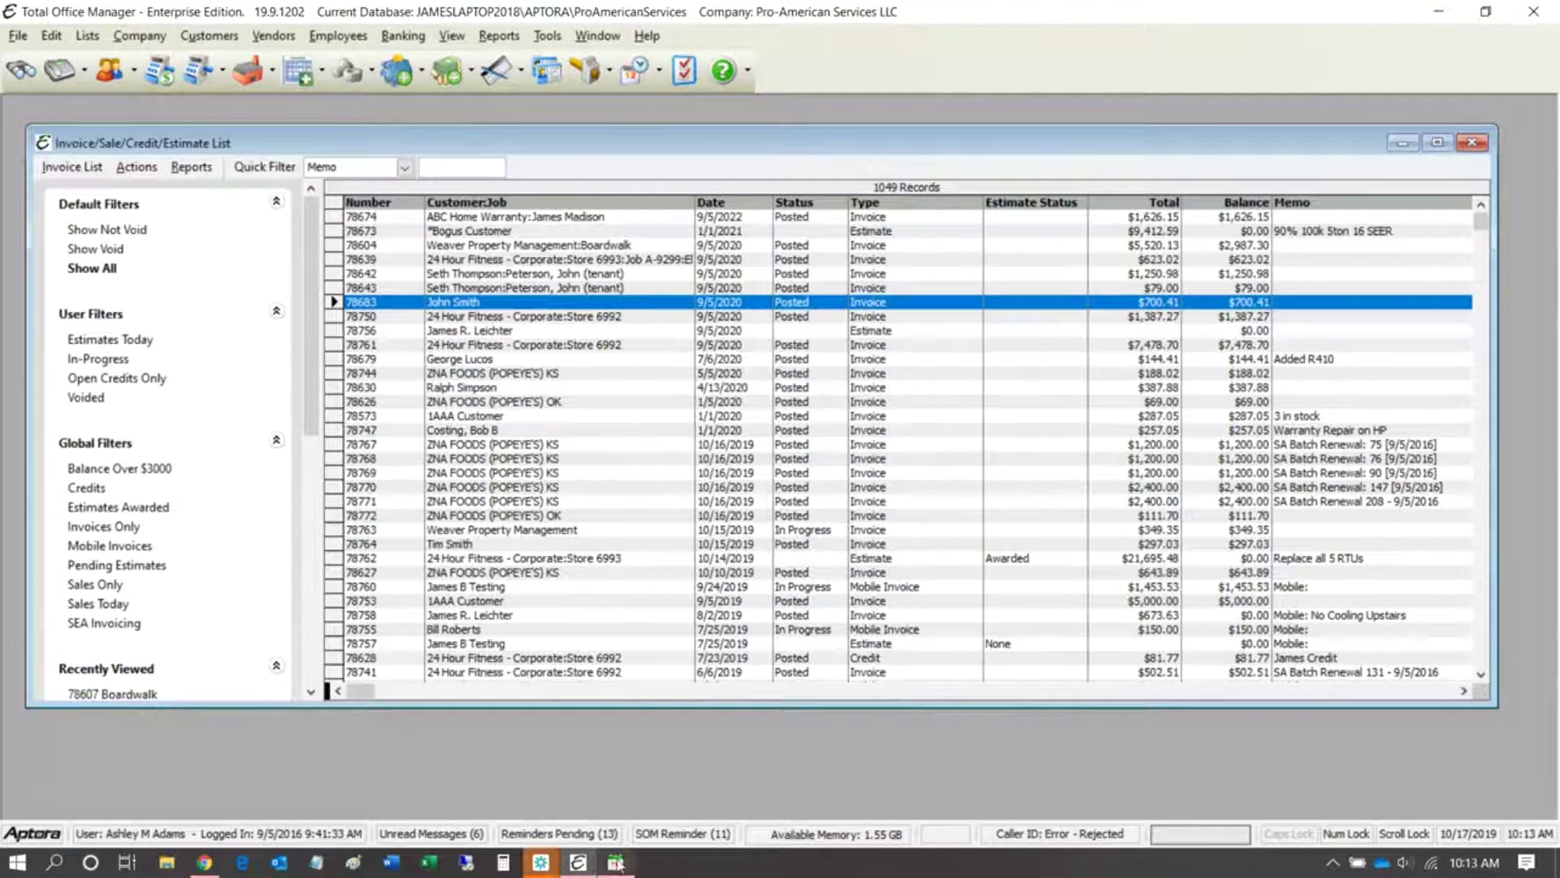
- Switch to Total Field Control and examine the dispatch board's profiles and the department details of the 7:30 AM poor-cooling work order
{"action": "left_click", "coordinate": [616, 864]}
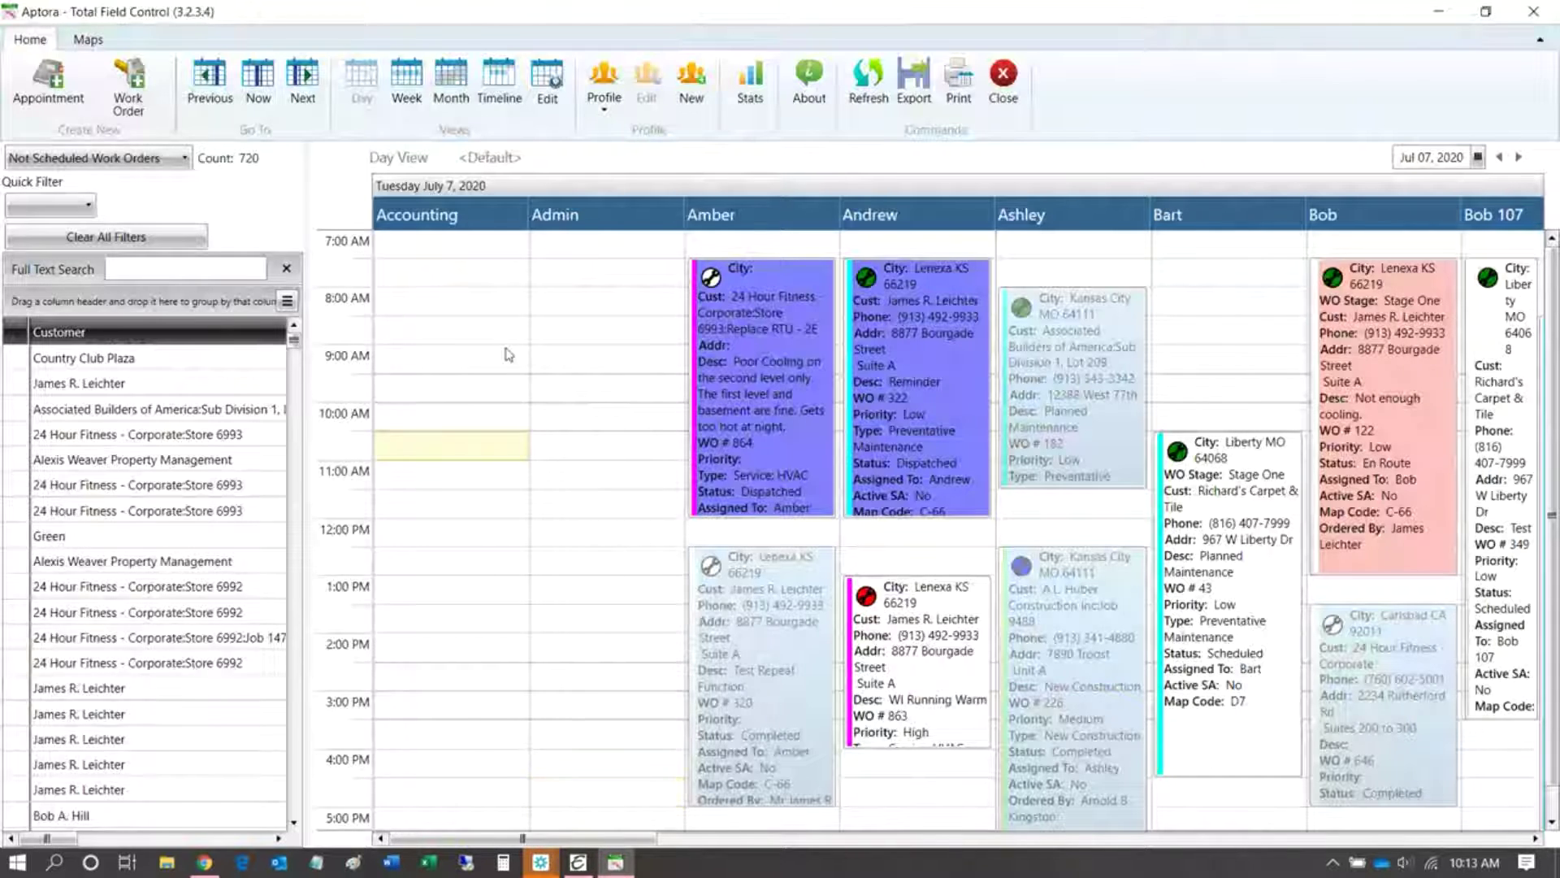
{"action": "left_click", "coordinate": [602, 110]}
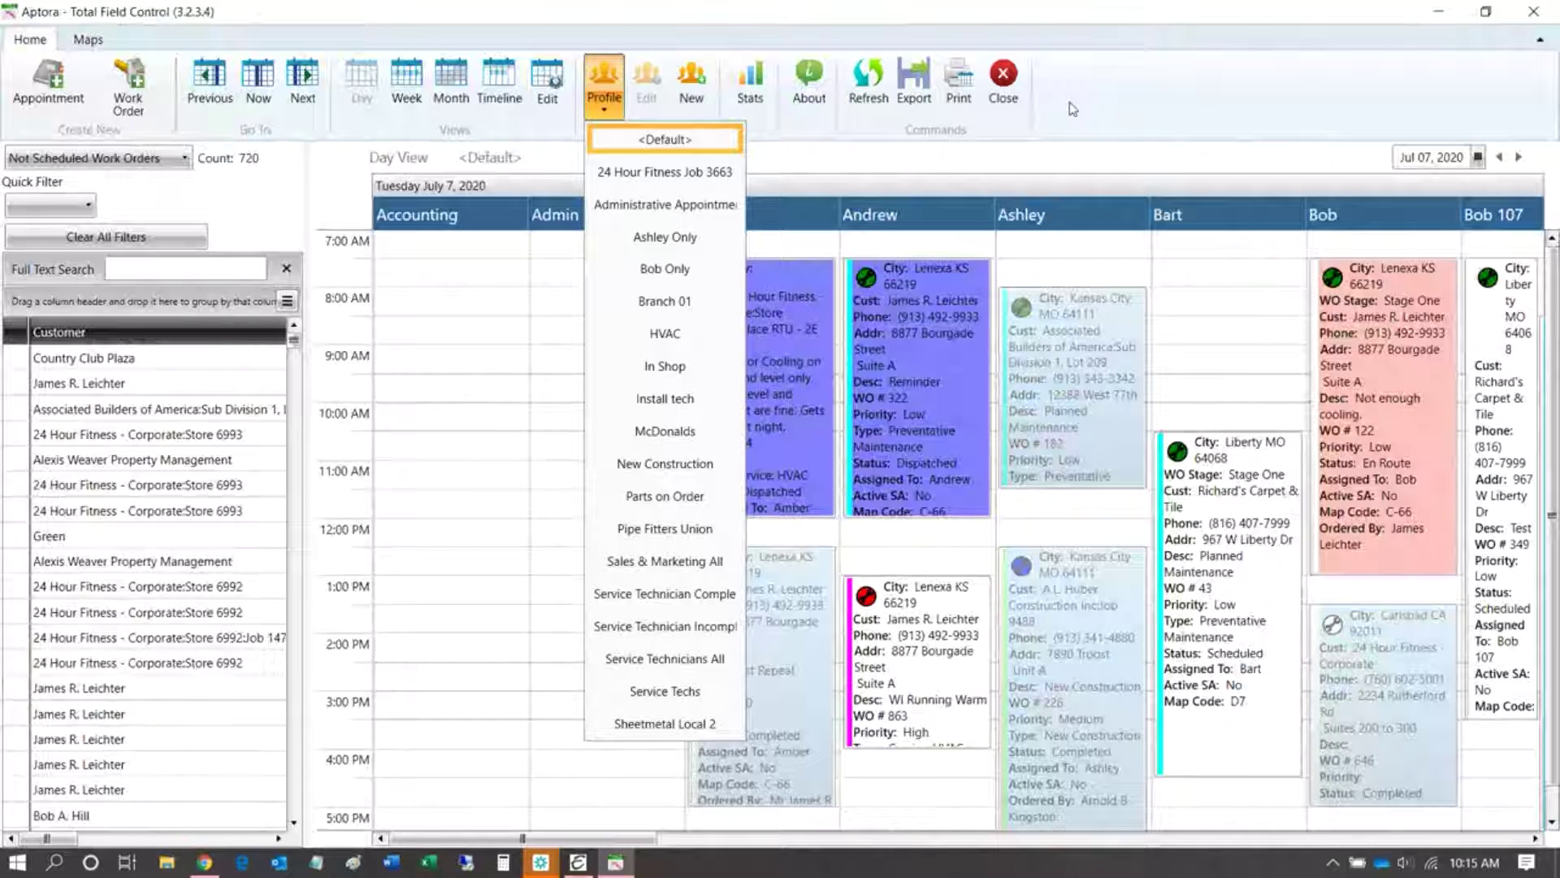
{"action": "left_click", "coordinate": [608, 76]}
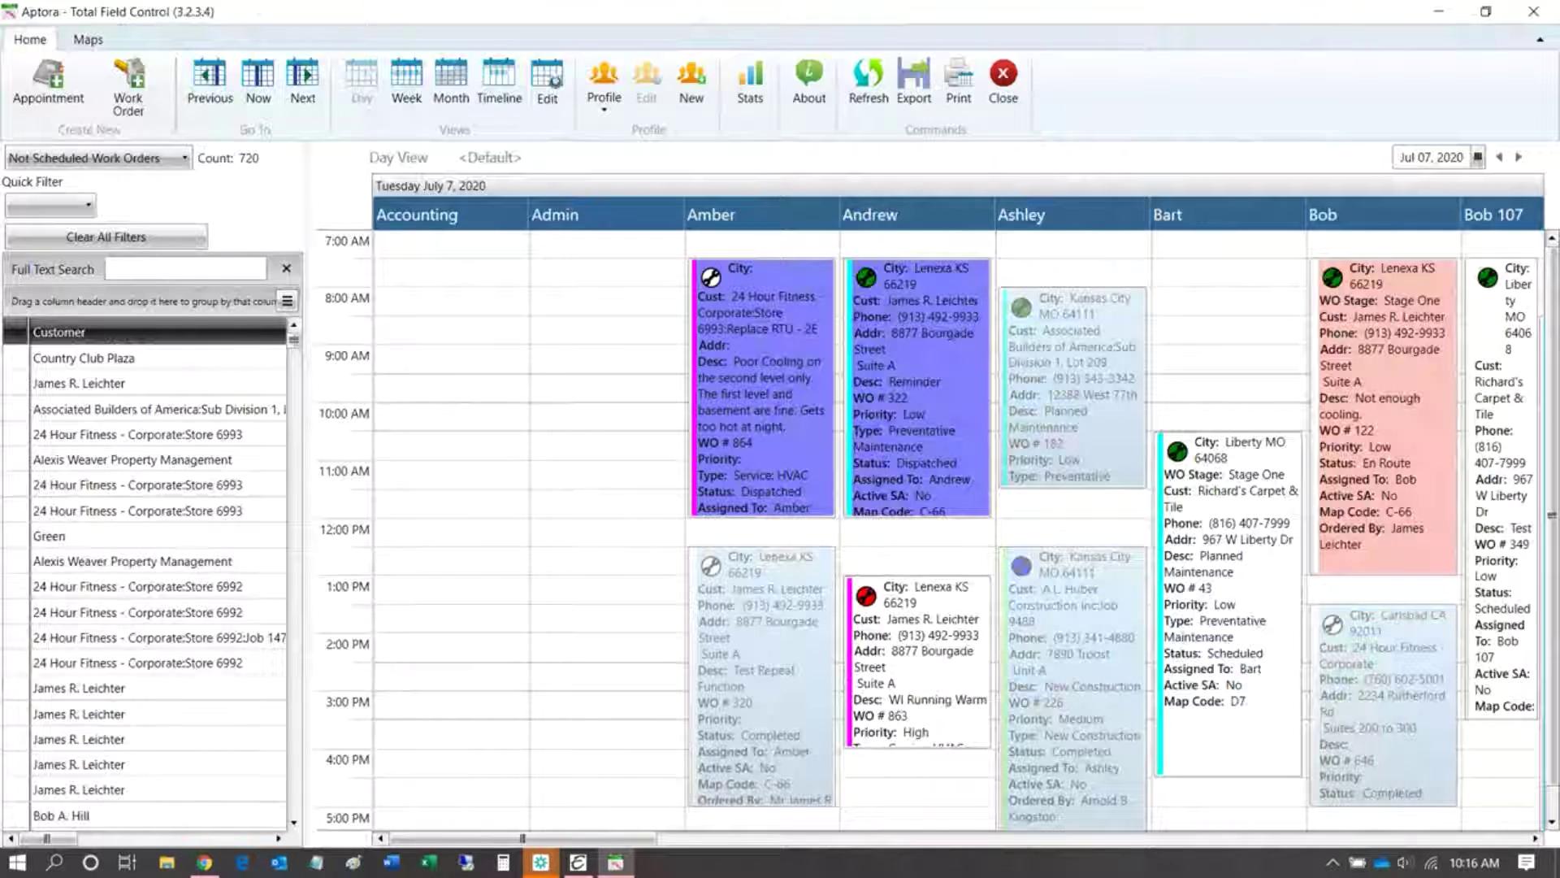
{"action": "mouse_move", "coordinate": [773, 399]}
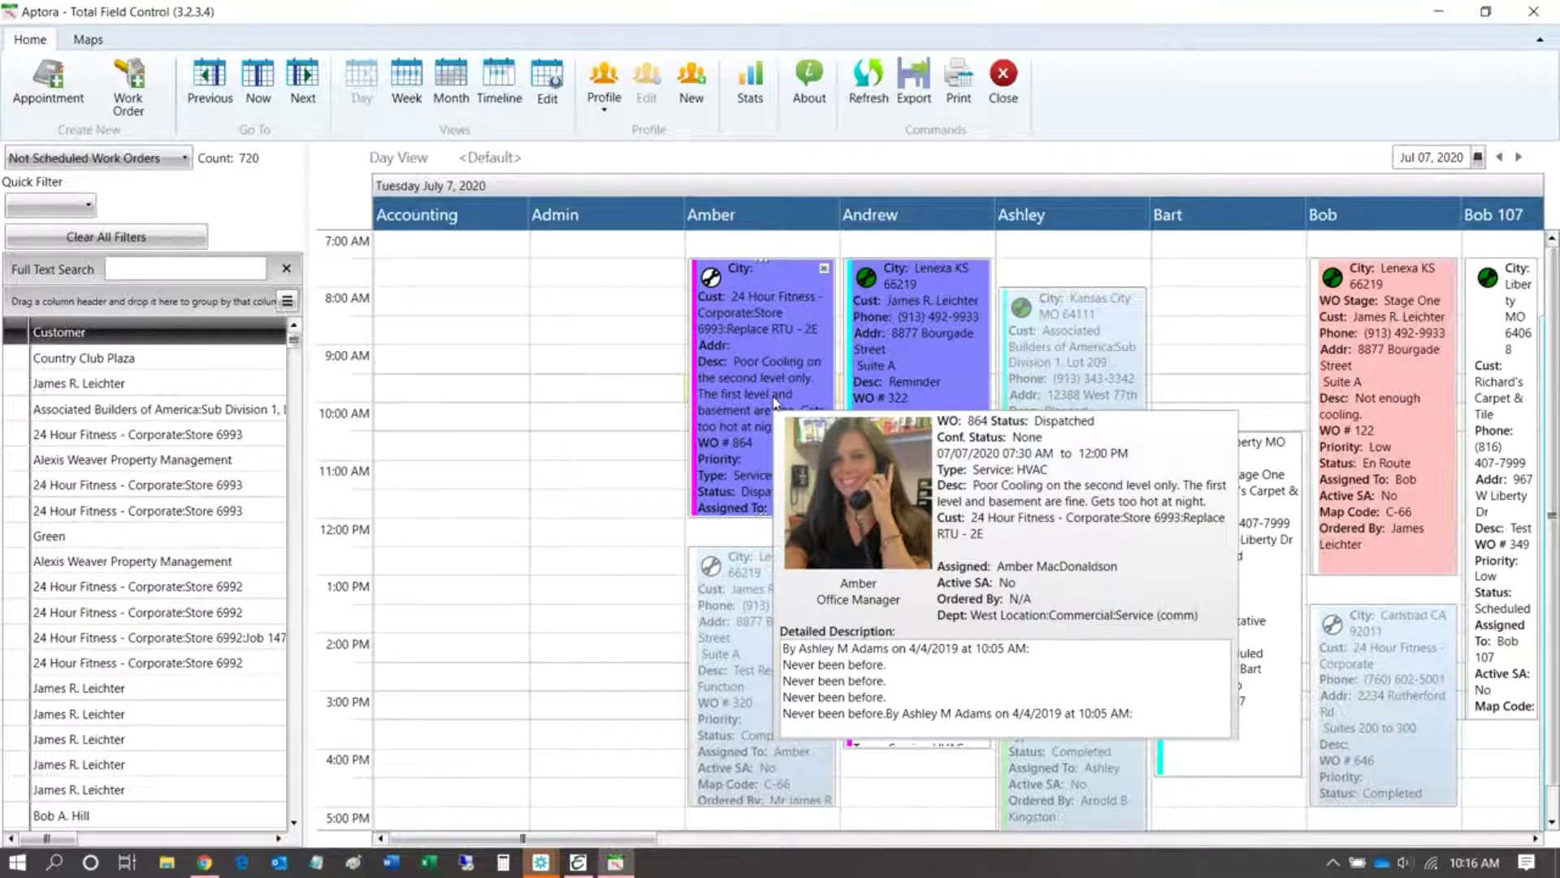
- Display the Tools and Equipment list beside the schedule and examine the location and department details of NewItem and RecoveryMachine_1
{"action": "left_click", "coordinate": [185, 158]}
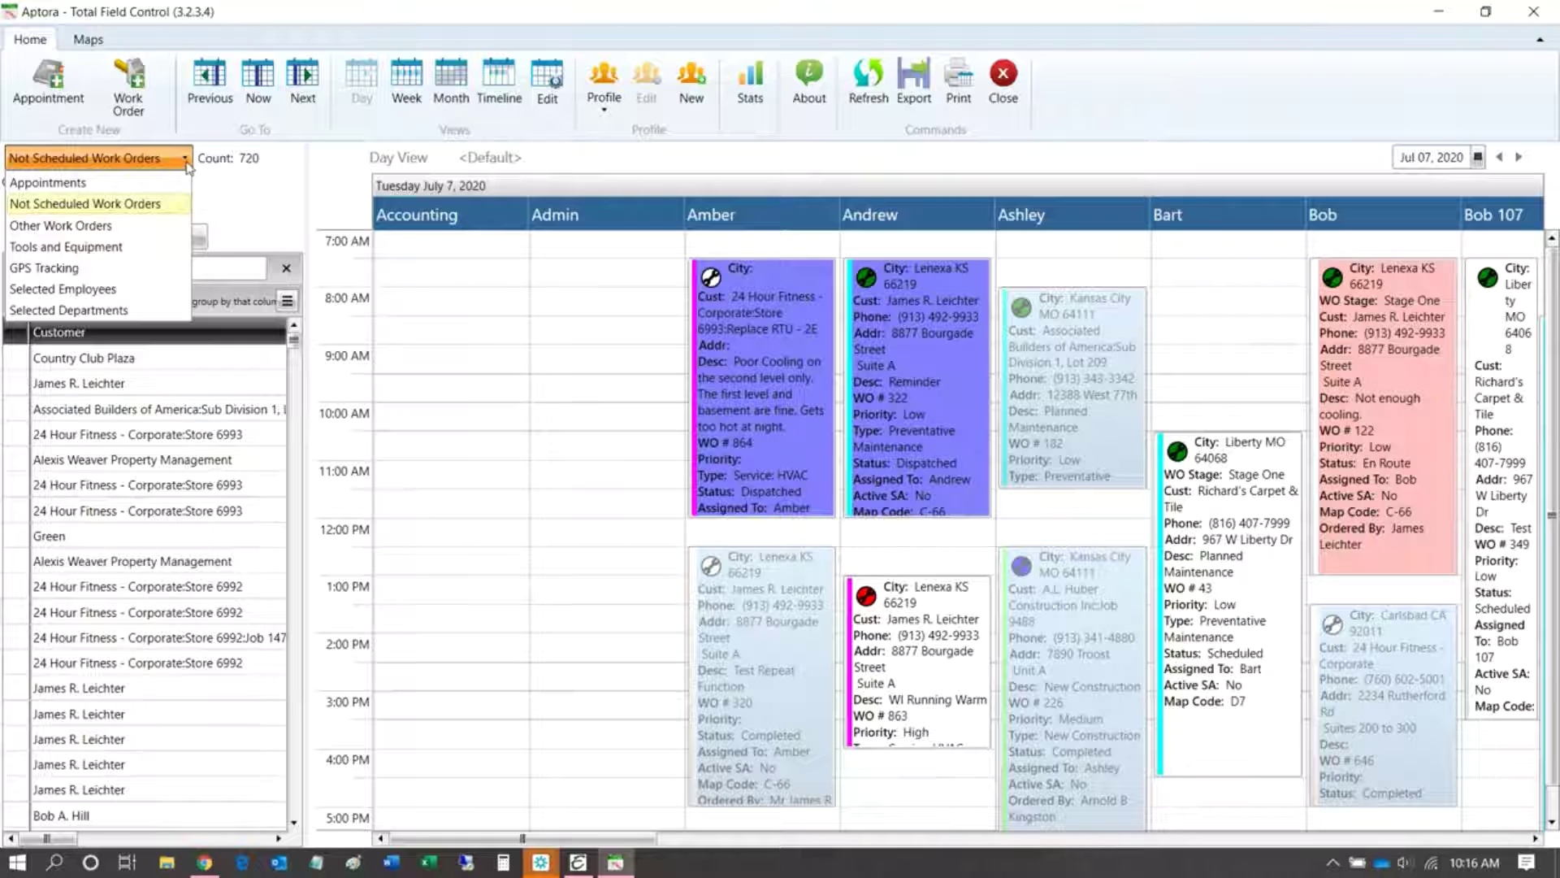
{"action": "left_click", "coordinate": [65, 249]}
{"action": "mouse_move", "coordinate": [116, 464]}
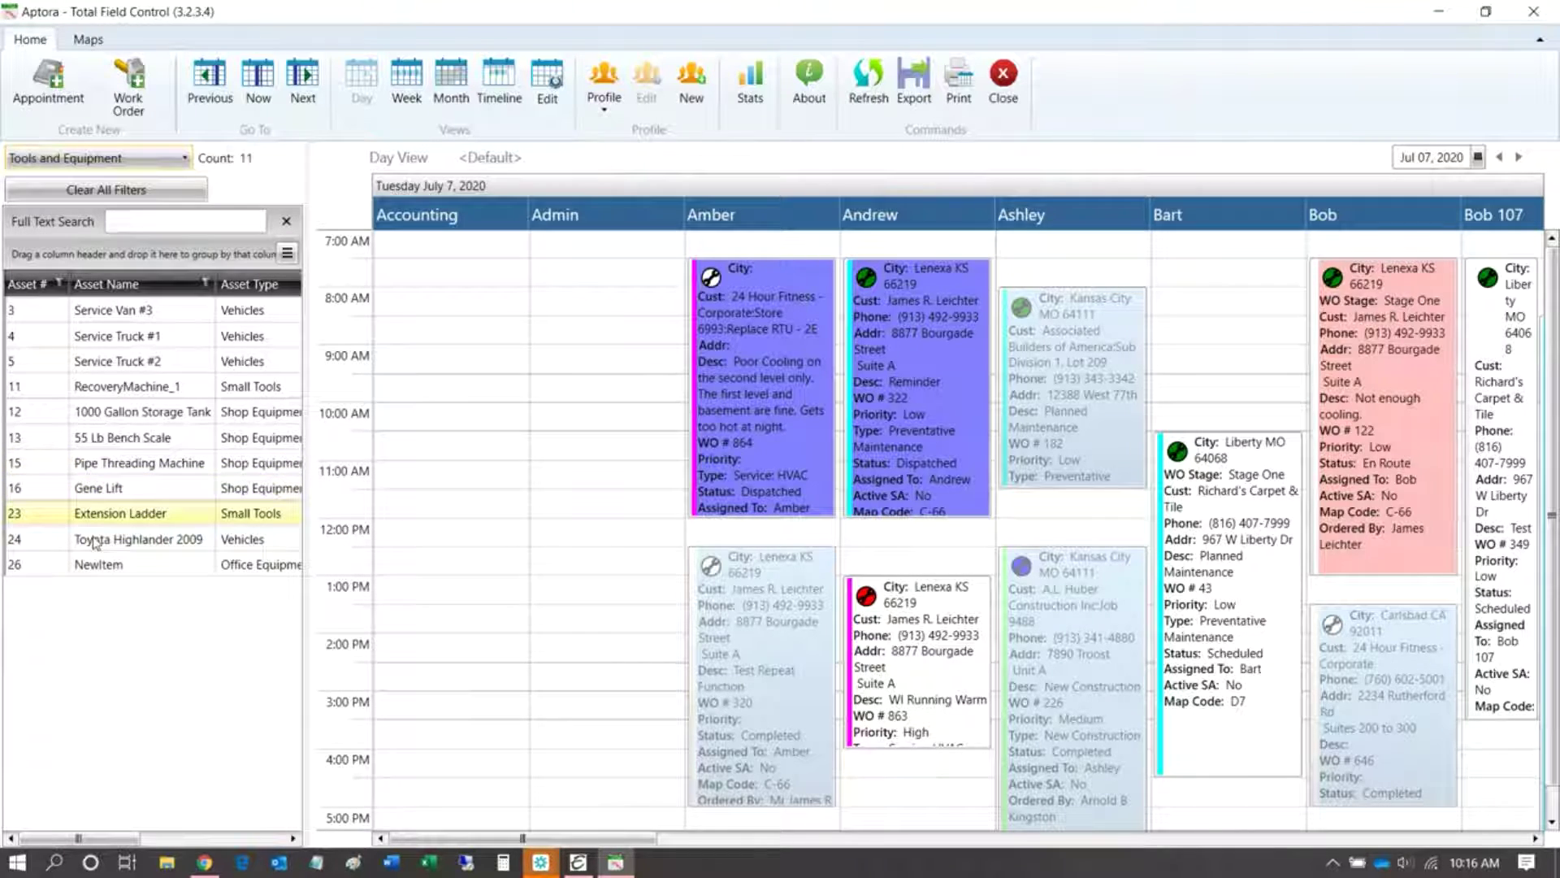
{"action": "mouse_move", "coordinate": [97, 569]}
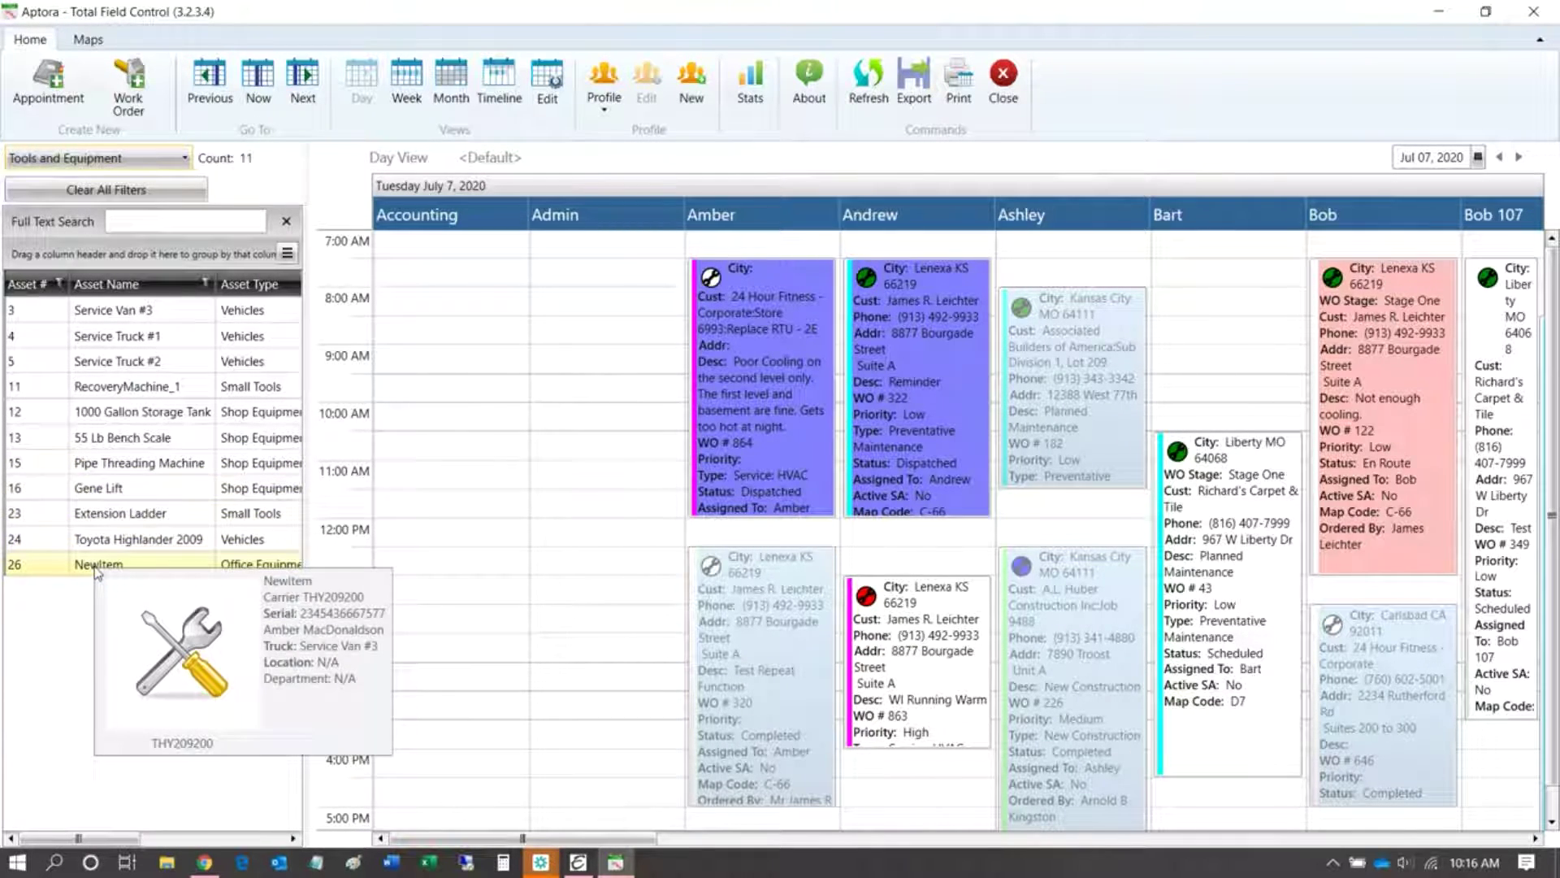
{"action": "mouse_move", "coordinate": [104, 395]}
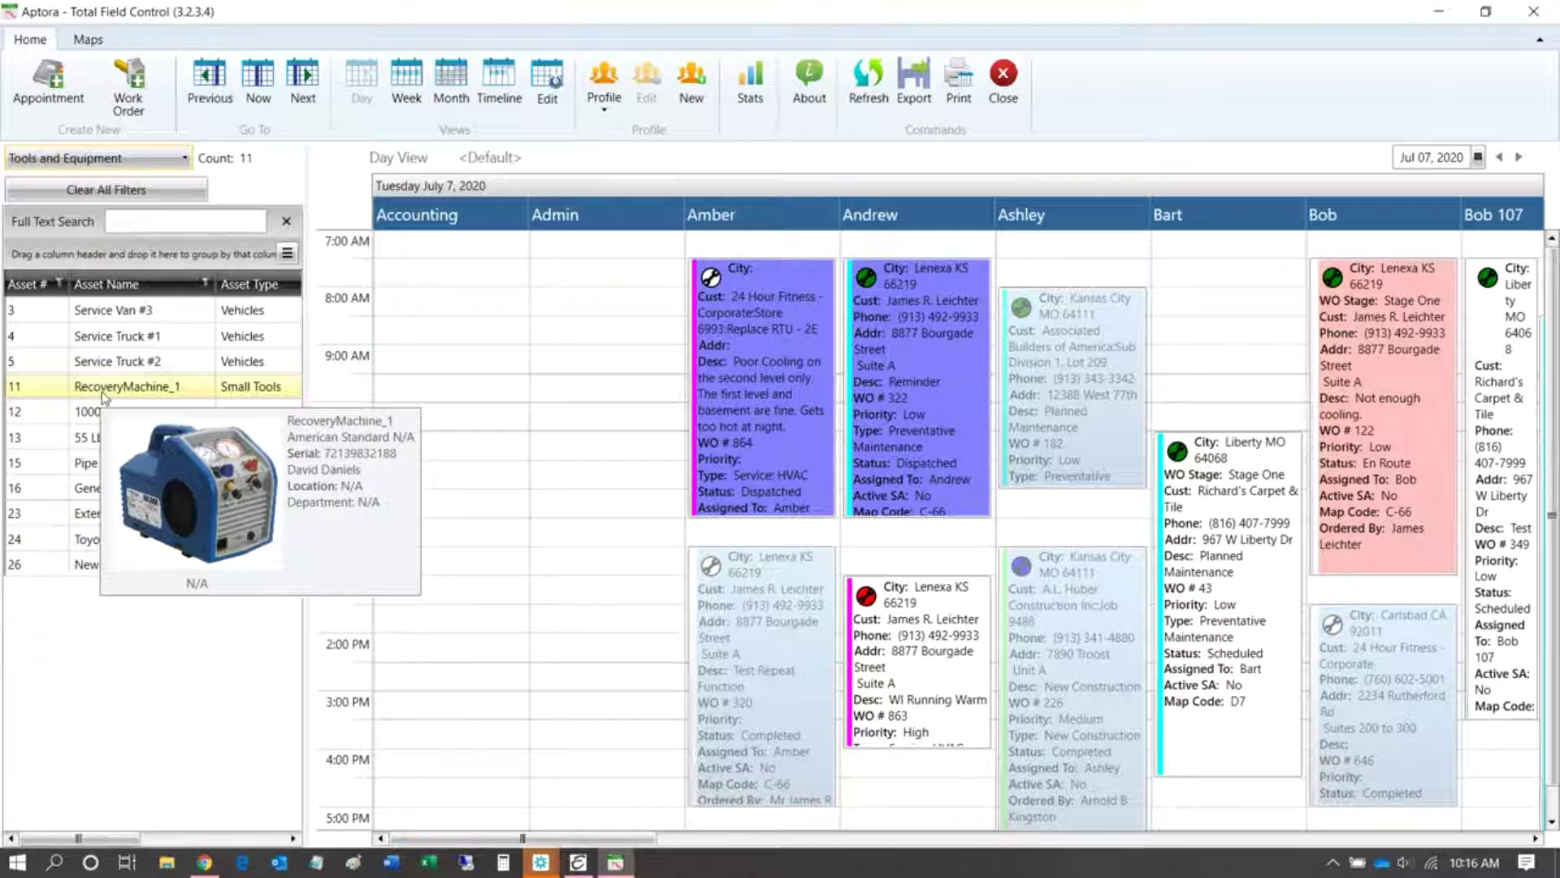
- Examine the location and department details of Service Truck #2 and Service Truck #1 in the equipment list
{"action": "mouse_move", "coordinate": [104, 368]}
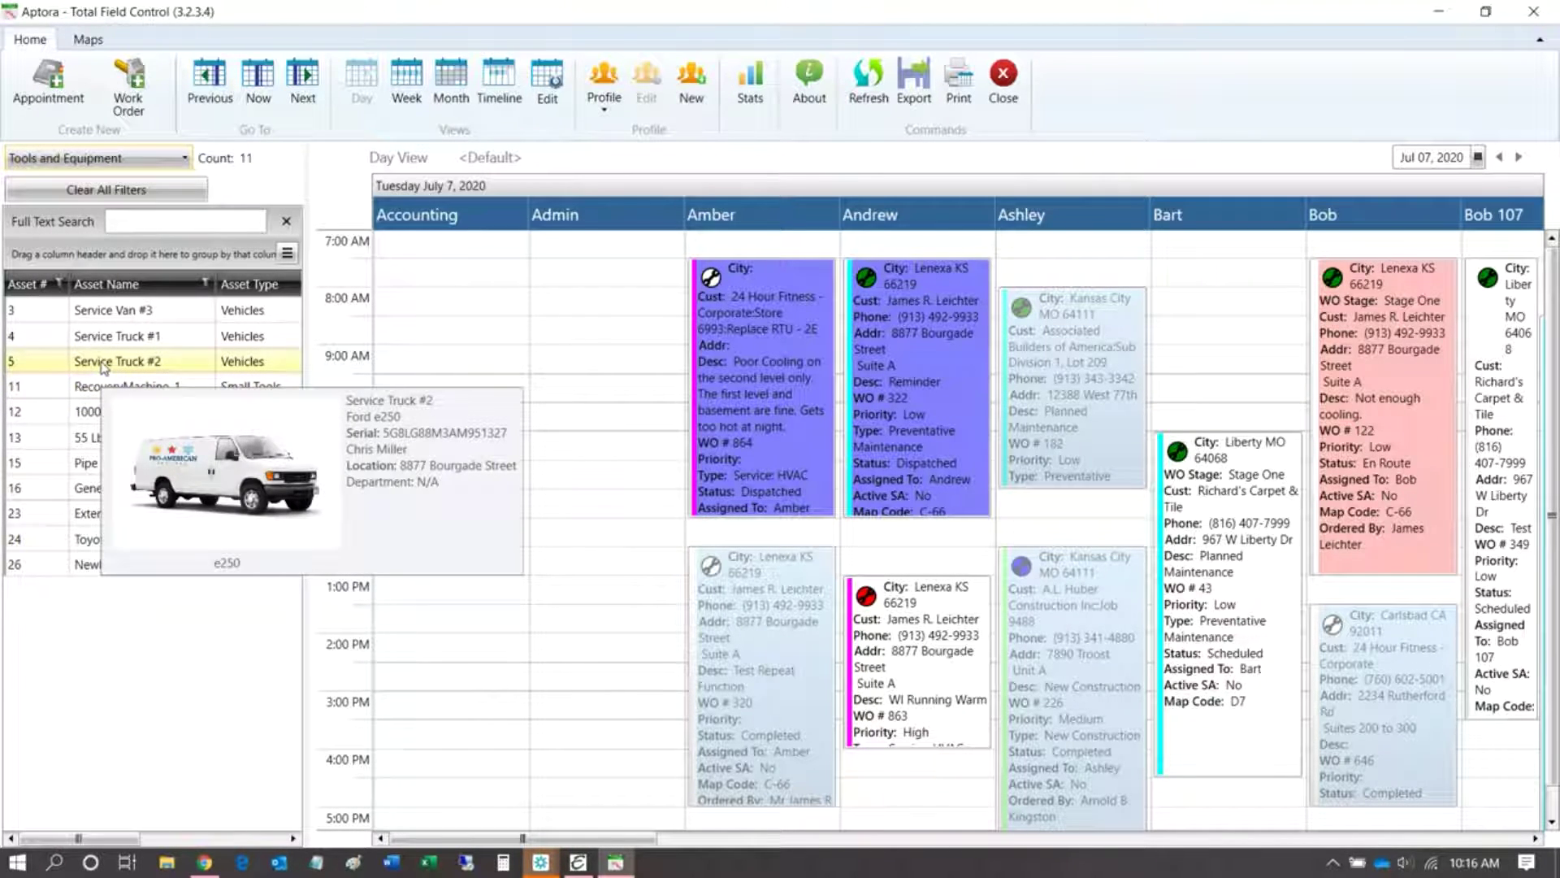
{"action": "mouse_move", "coordinate": [114, 313]}
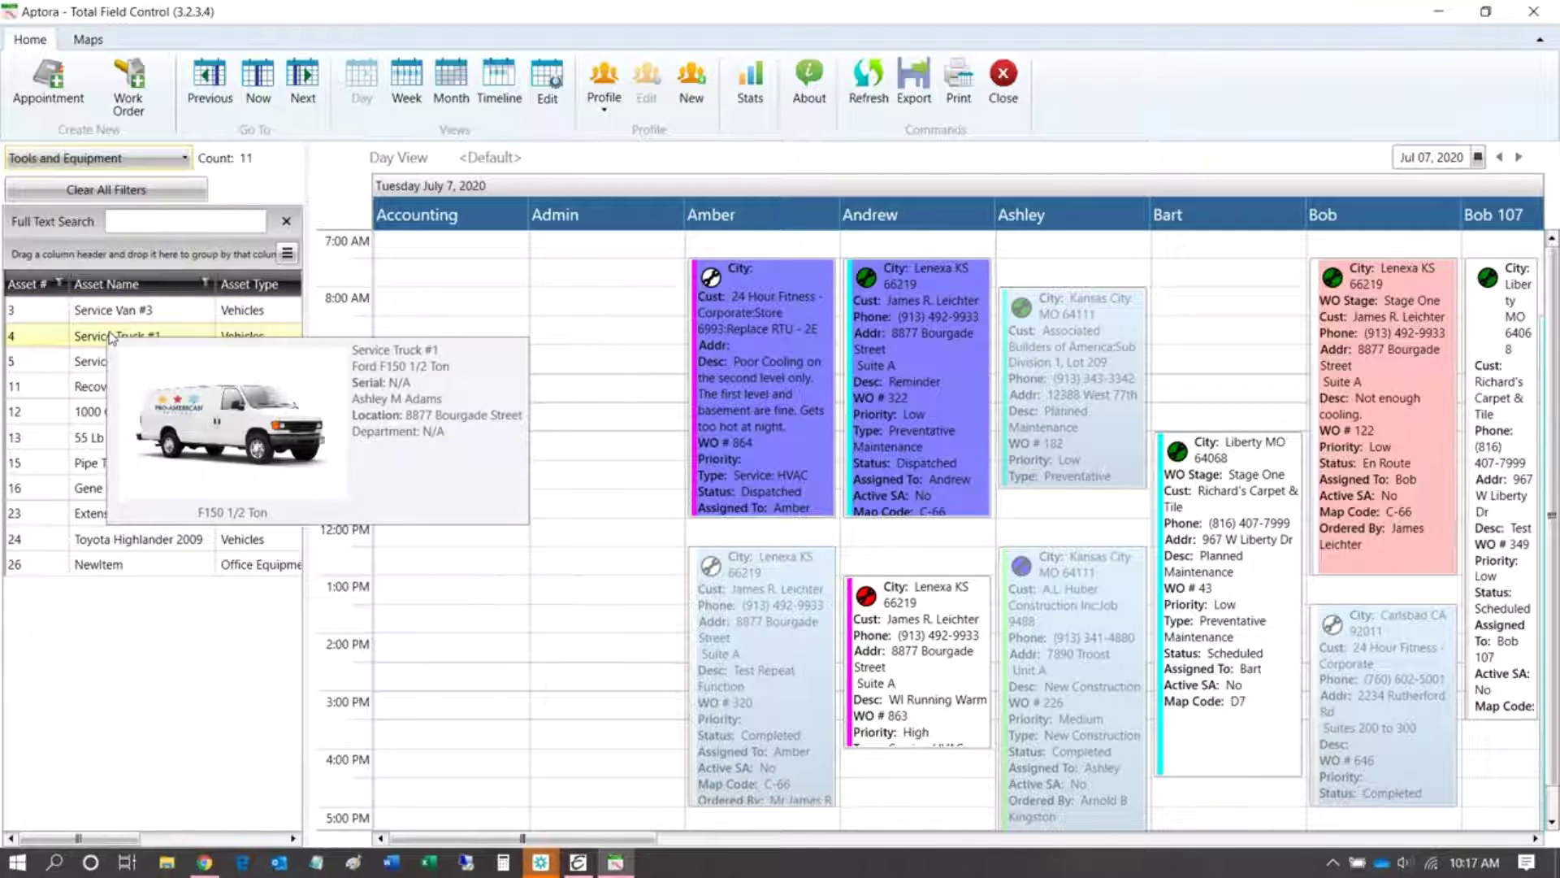
{"action": "mouse_move", "coordinate": [145, 439]}
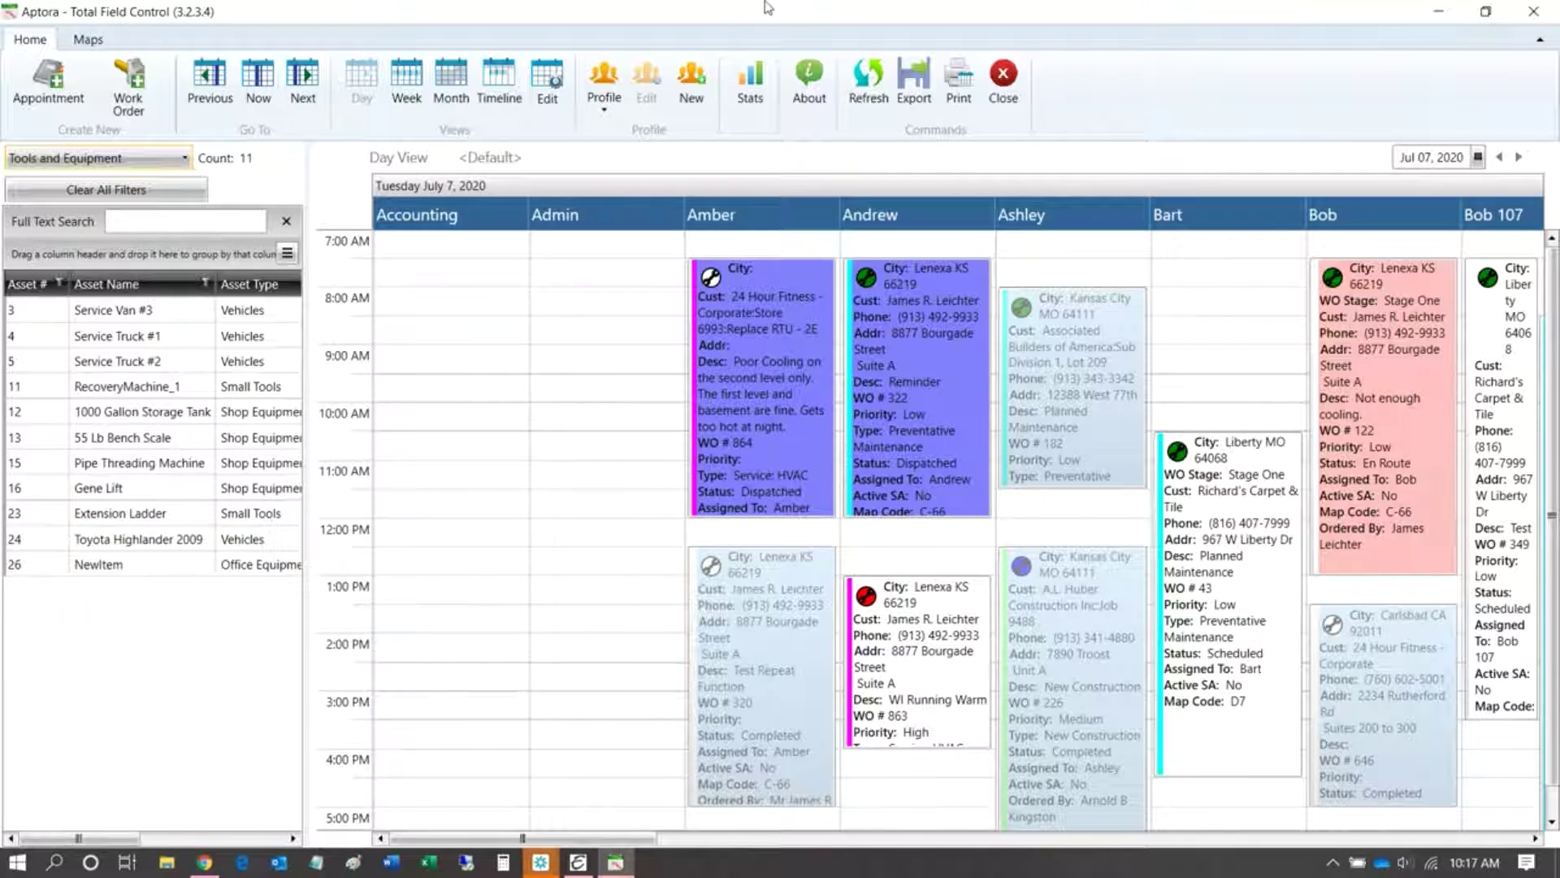
- Switch to Total Office Manager, open the print setup of the selected posted invoice, and examine the available custom styles
{"action": "left_click", "coordinate": [1442, 11]}
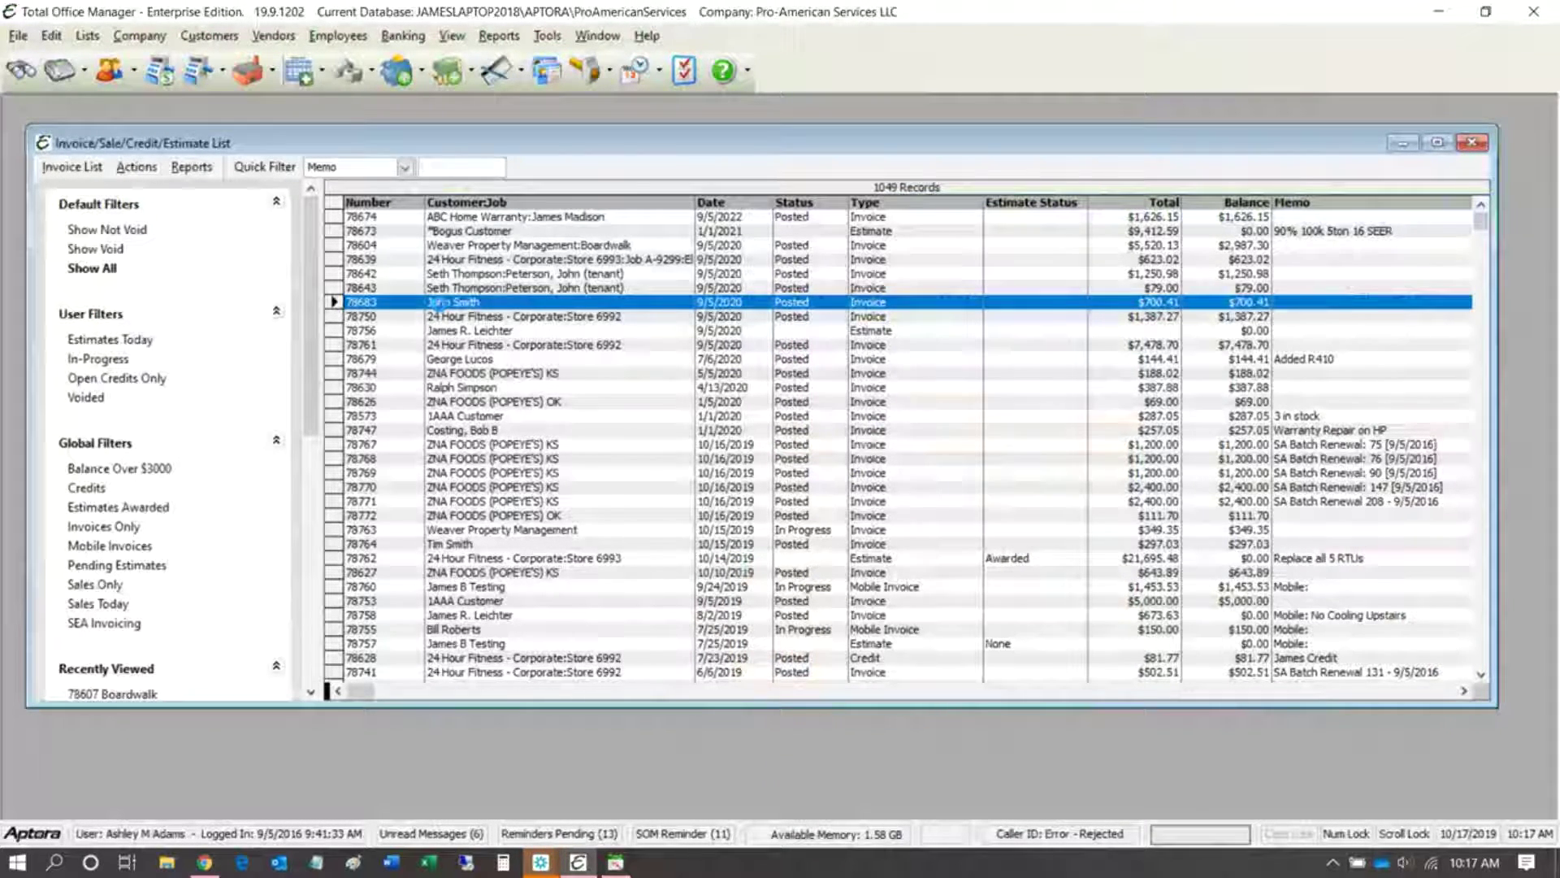
{"action": "double_click", "coordinate": [440, 303]}
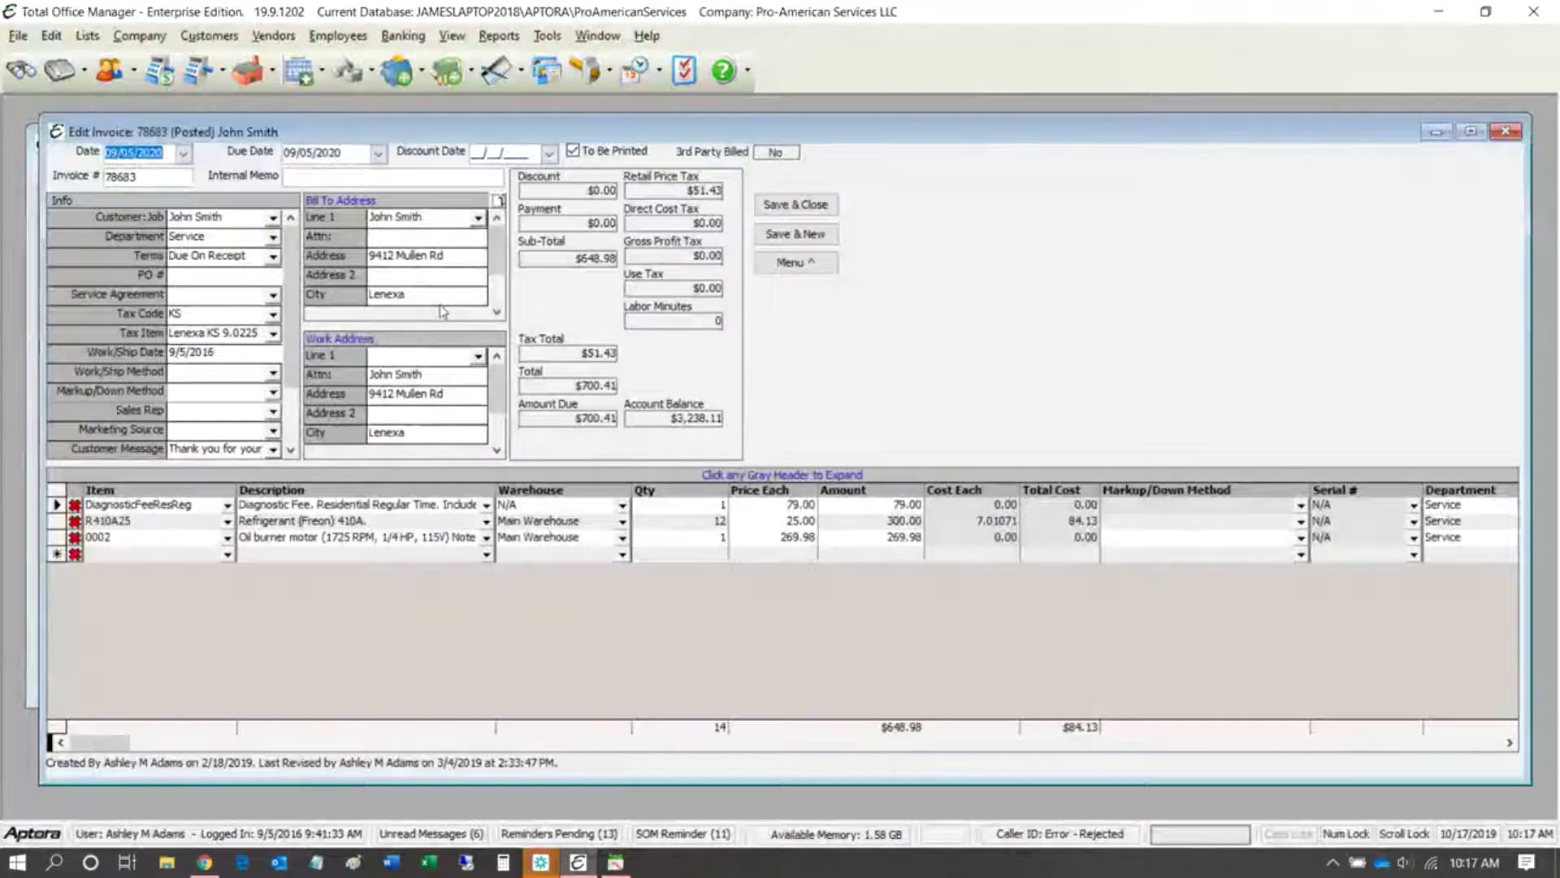
{"action": "left_click", "coordinate": [832, 263]}
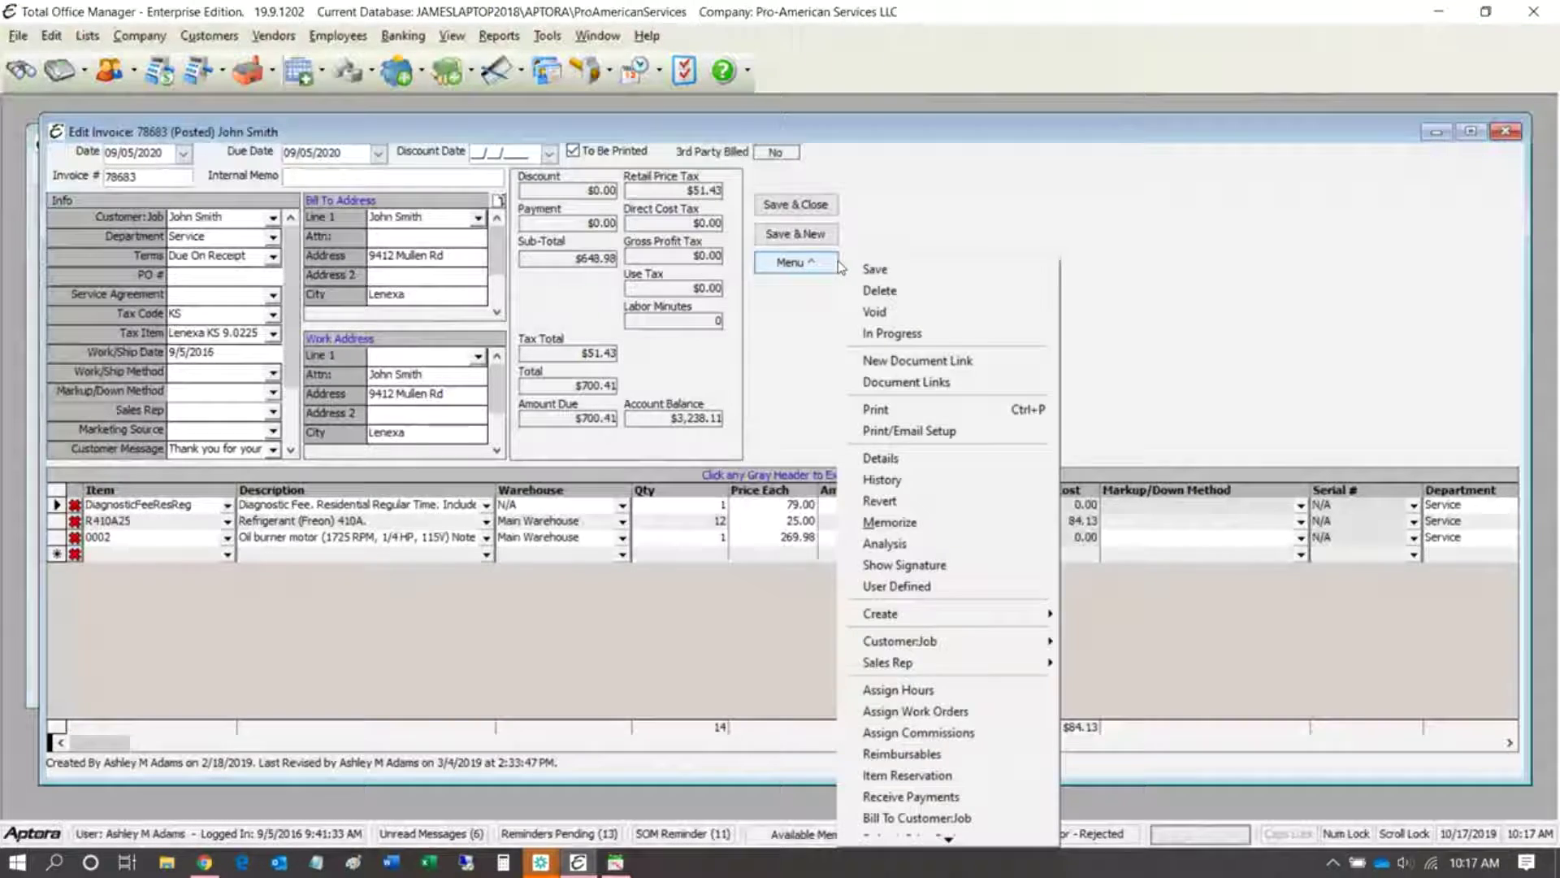
{"action": "left_click", "coordinate": [908, 432]}
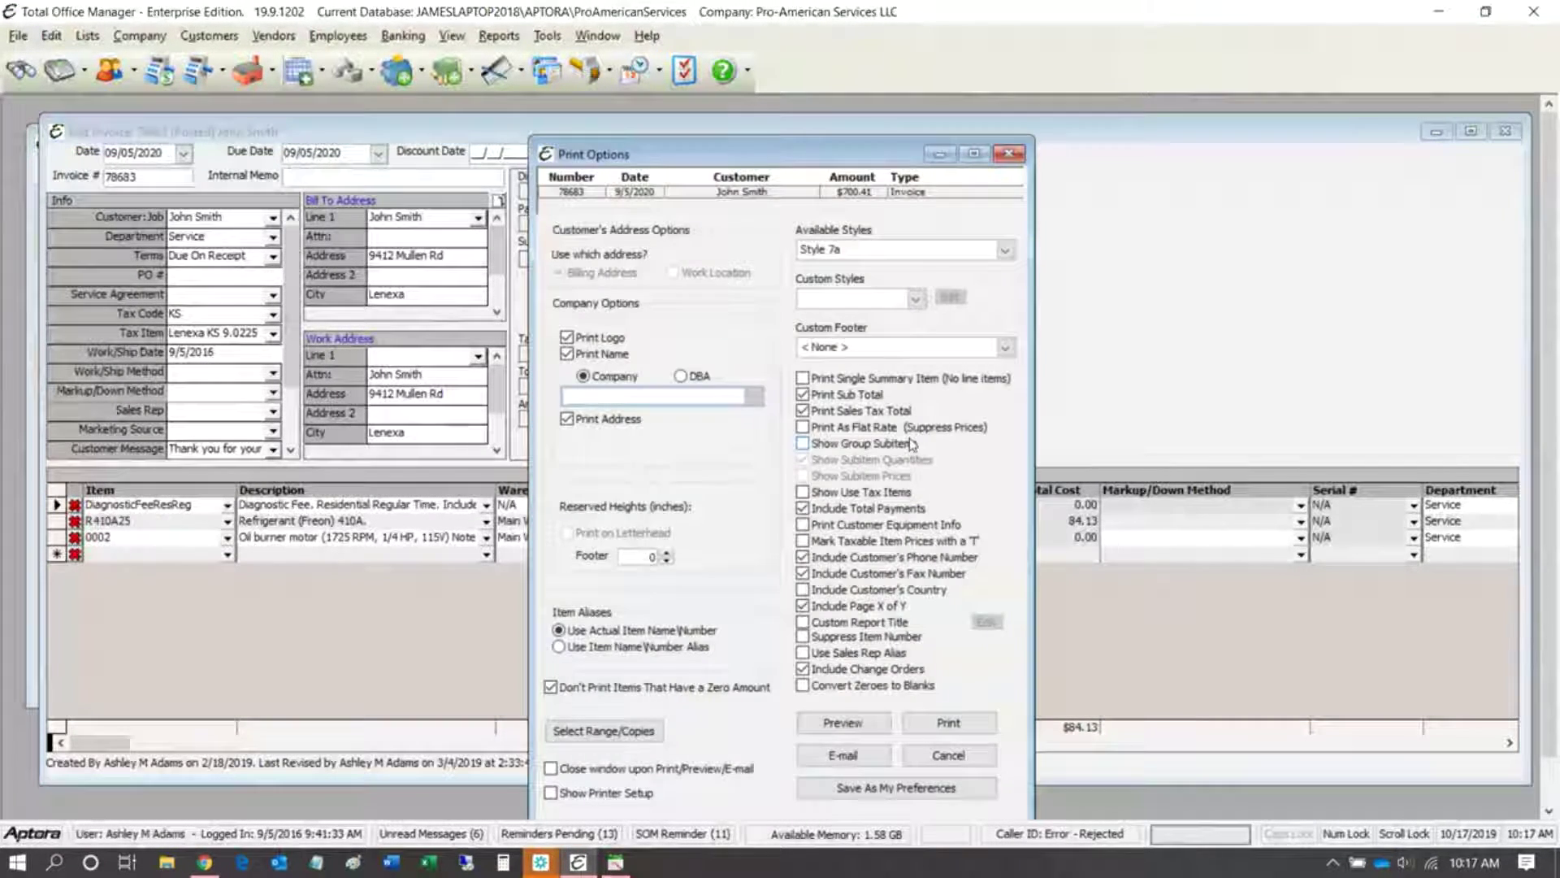
{"action": "left_click_drag", "start_coordinate": [812, 158], "coordinate": [771, 136]}
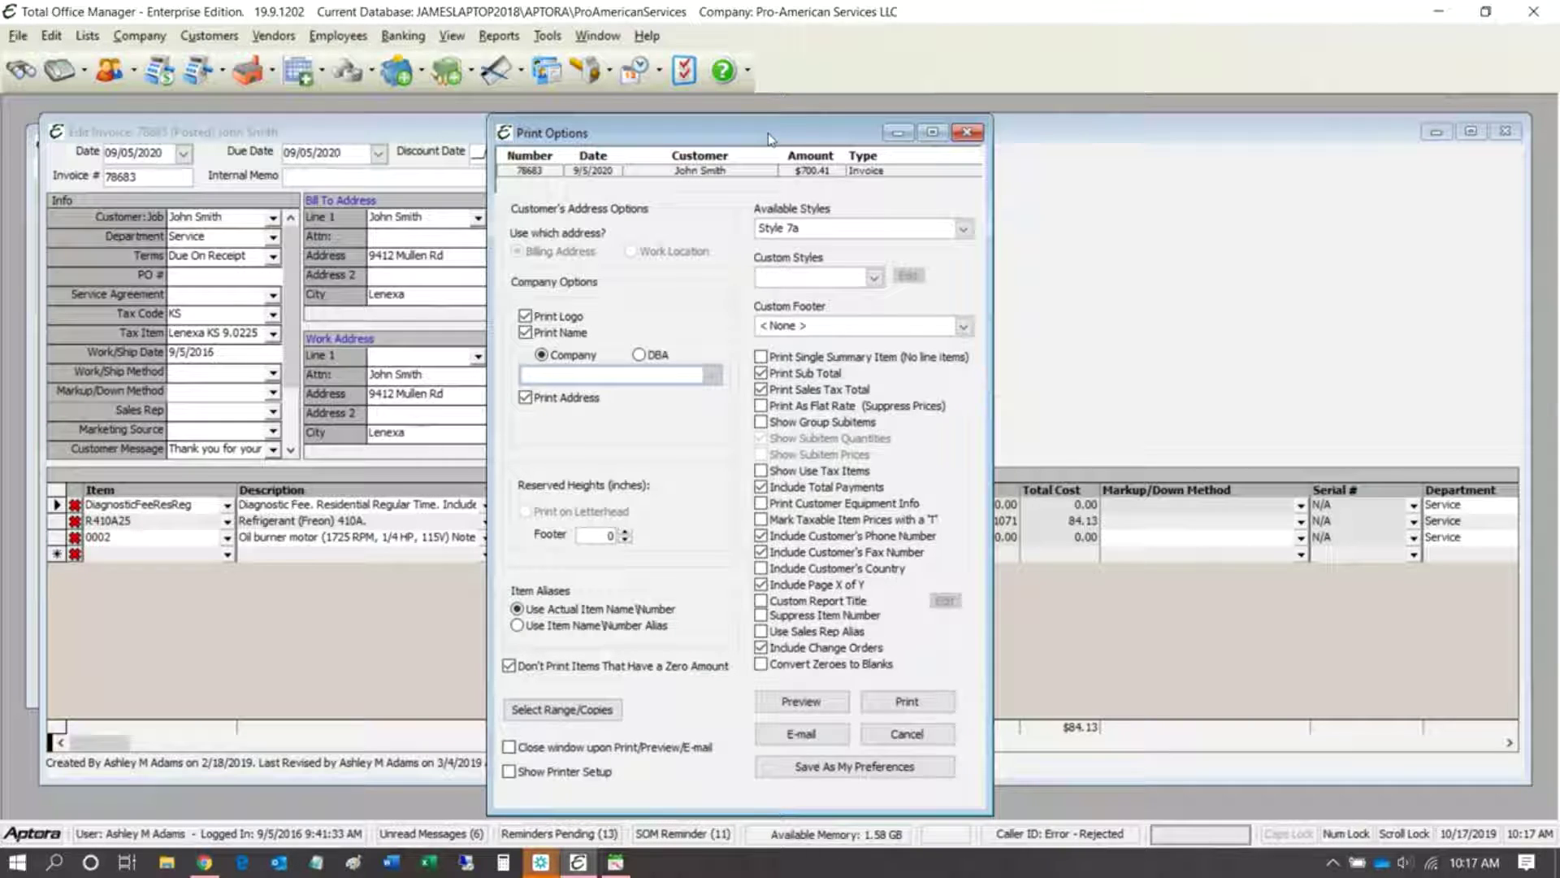
{"action": "left_click", "coordinate": [873, 279]}
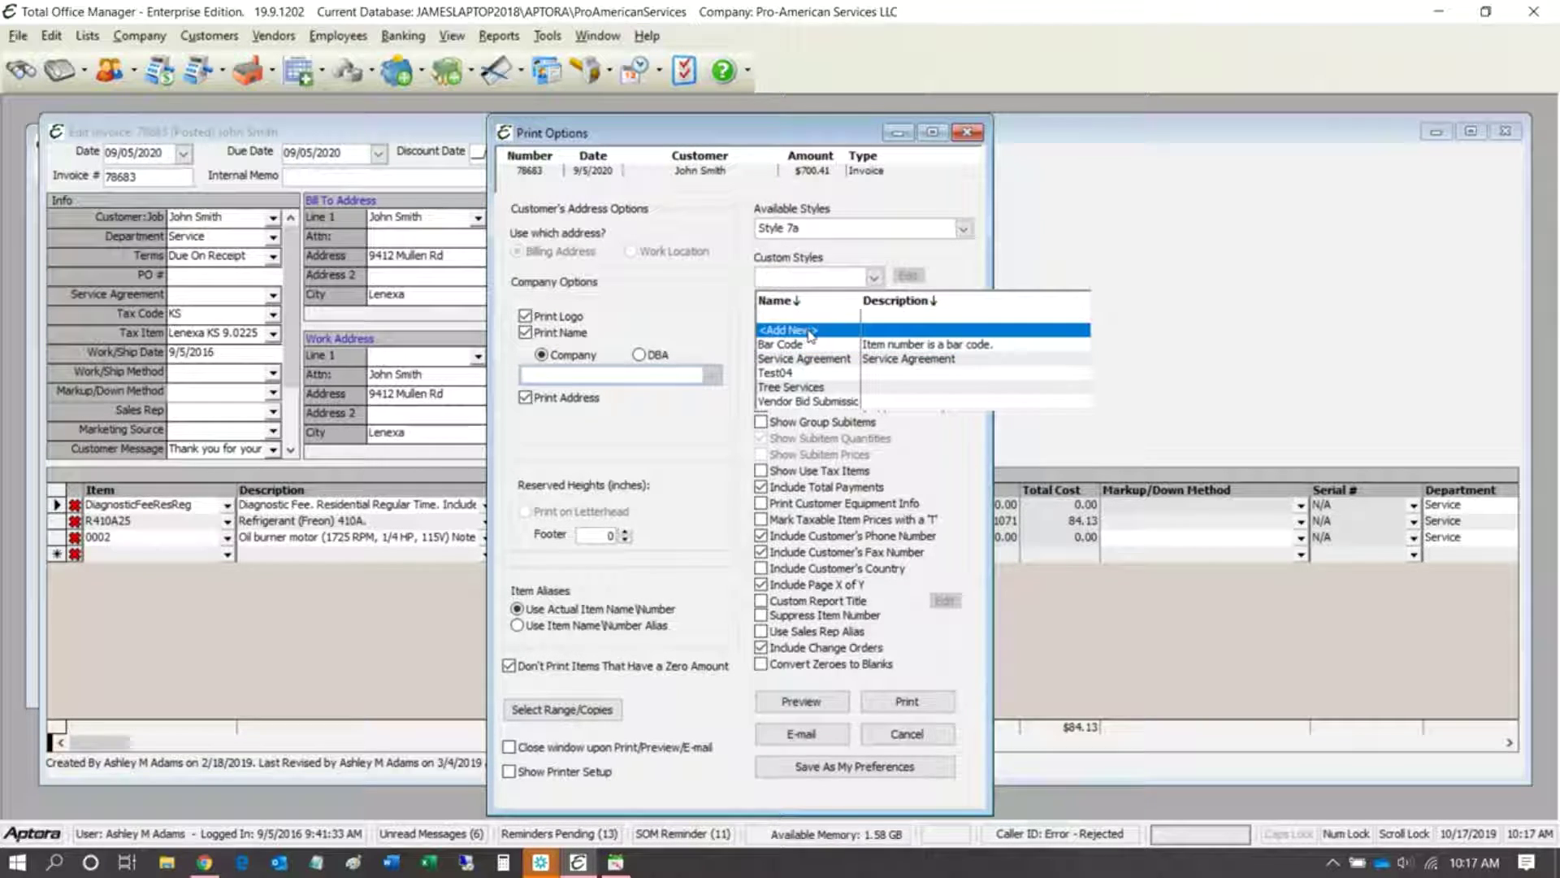
{"action": "left_click", "coordinate": [729, 226]}
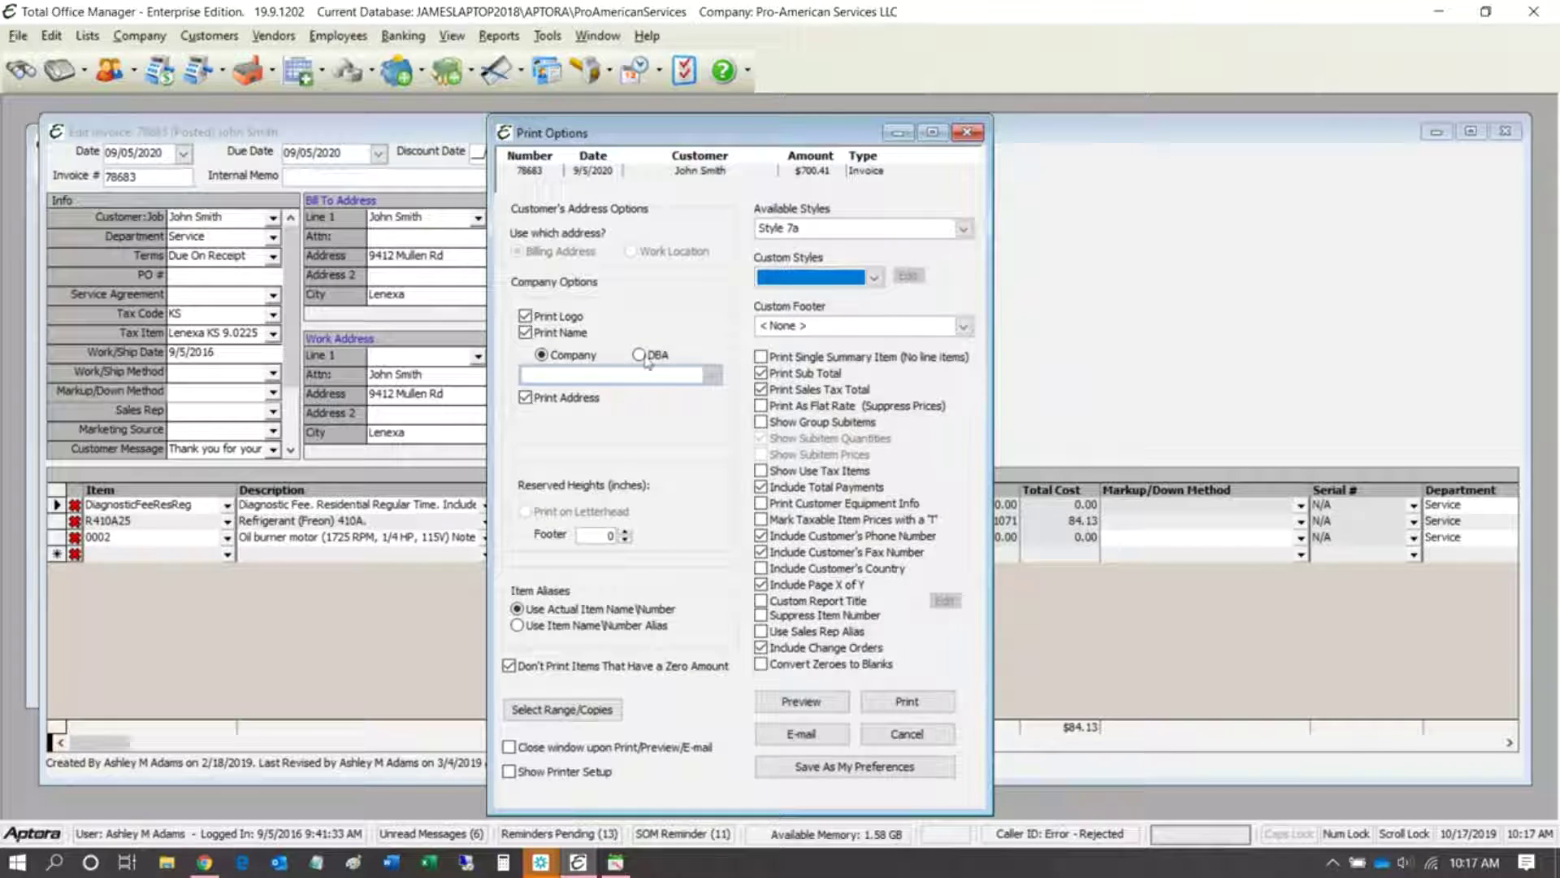
- Set the invoice's printed name to the DBA Pro-American Services North, and close the print options
{"action": "left_click", "coordinate": [641, 355]}
{"action": "left_click", "coordinate": [711, 375]}
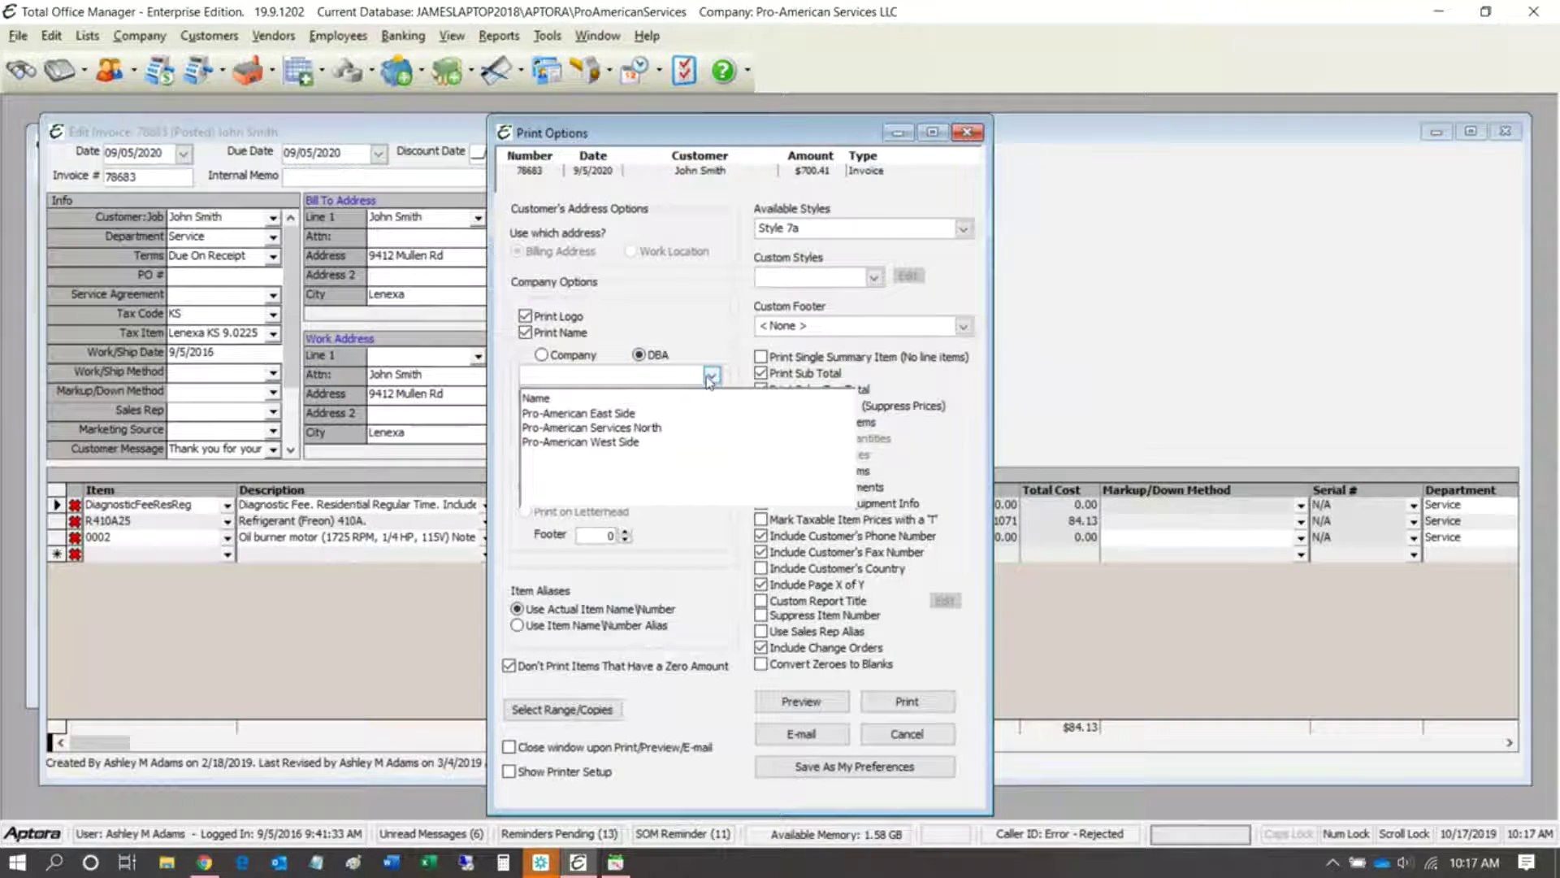
{"action": "left_click", "coordinate": [634, 429]}
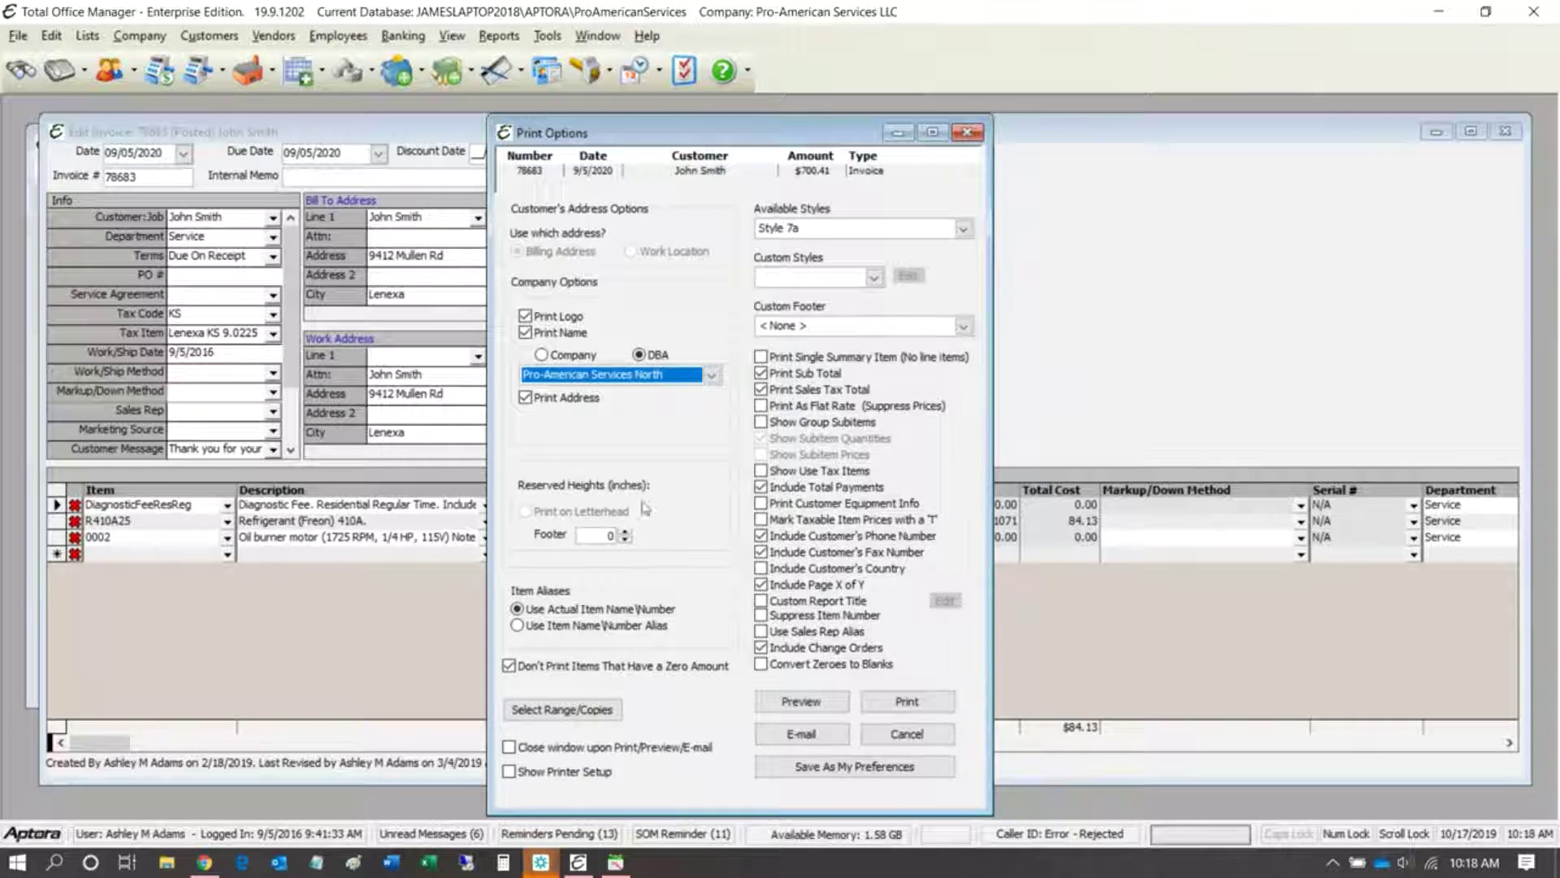
{"action": "left_click", "coordinate": [965, 133]}
- Examine the department choices on the invoice and on the first expense line of a new check
{"action": "left_click", "coordinate": [273, 237]}
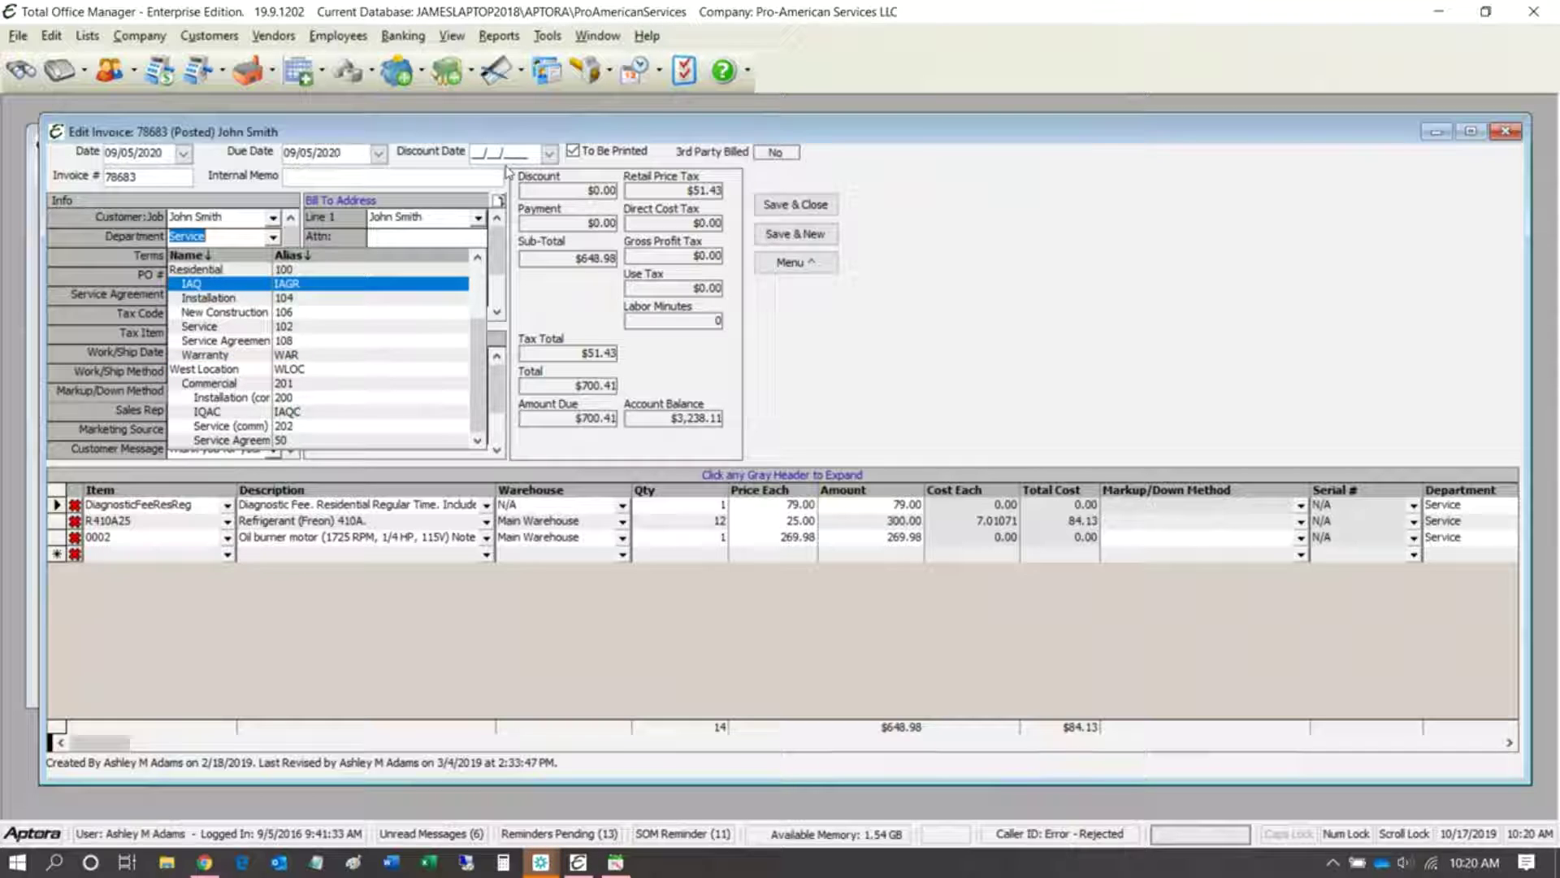
{"action": "left_click", "coordinate": [491, 70]}
{"action": "left_click", "coordinate": [491, 70]}
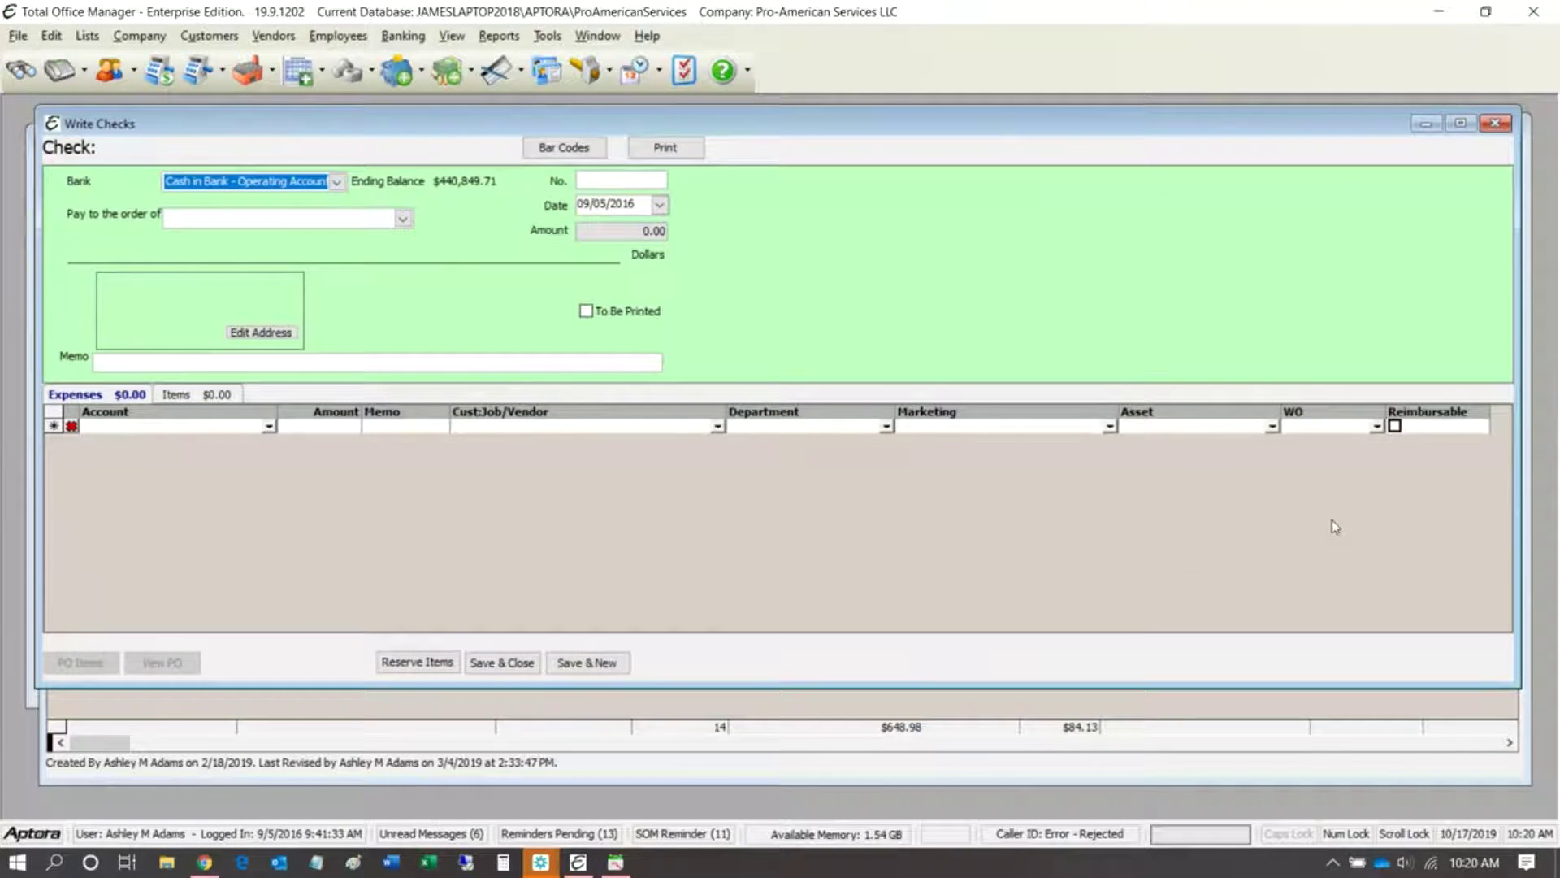
{"action": "left_click", "coordinate": [886, 427]}
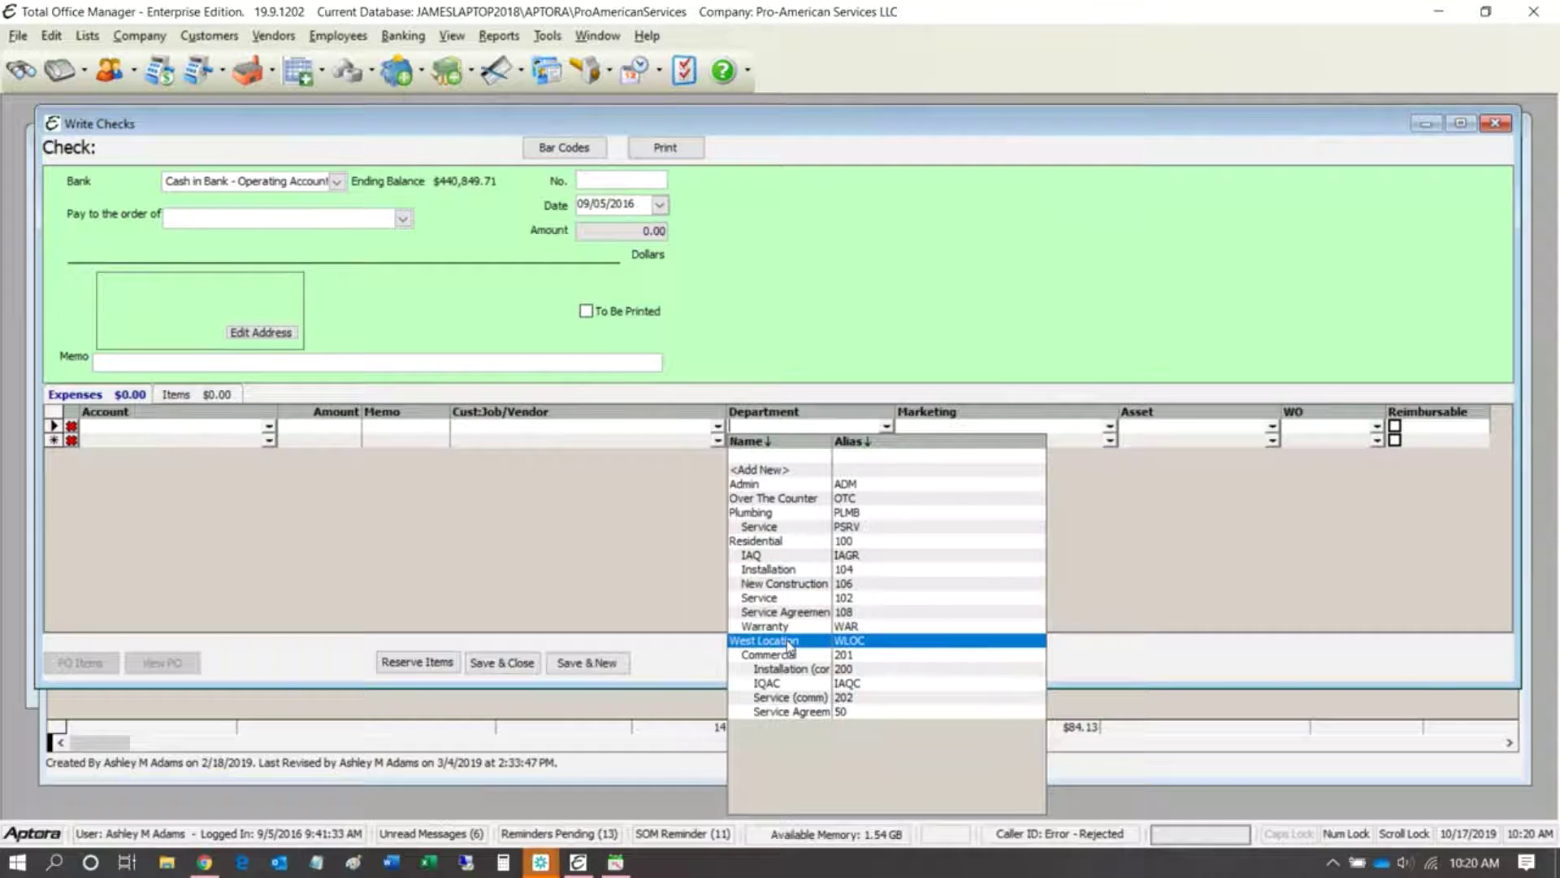
- Start a new journal entry, assign department IQAC to its first line, and close the entry without recording it
{"action": "left_click", "coordinate": [404, 36]}
{"action": "left_click", "coordinate": [404, 36]}
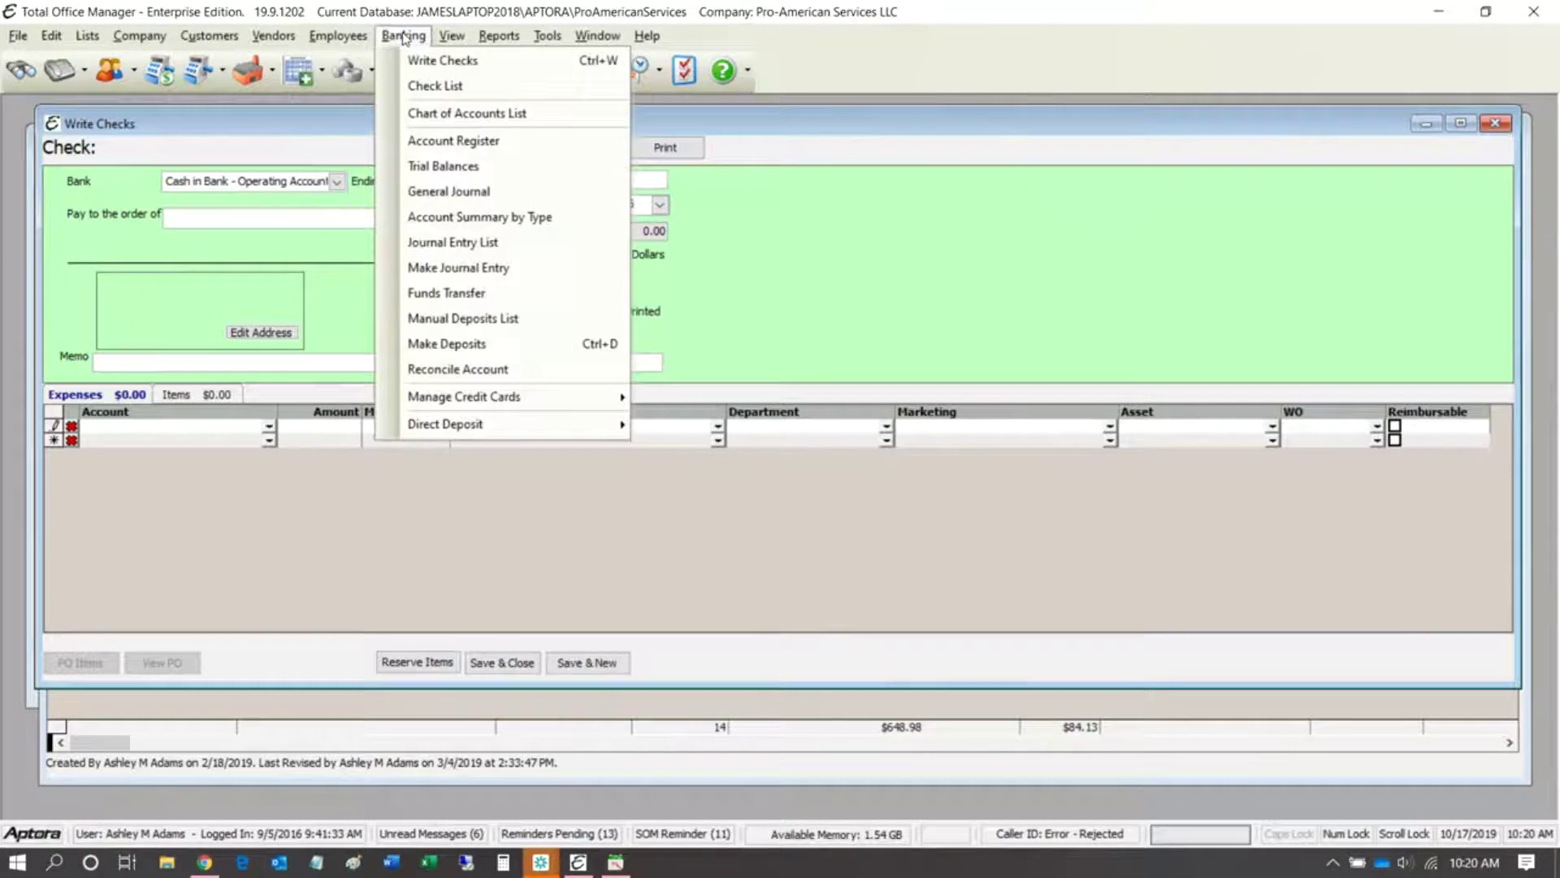
{"action": "left_click", "coordinate": [451, 267]}
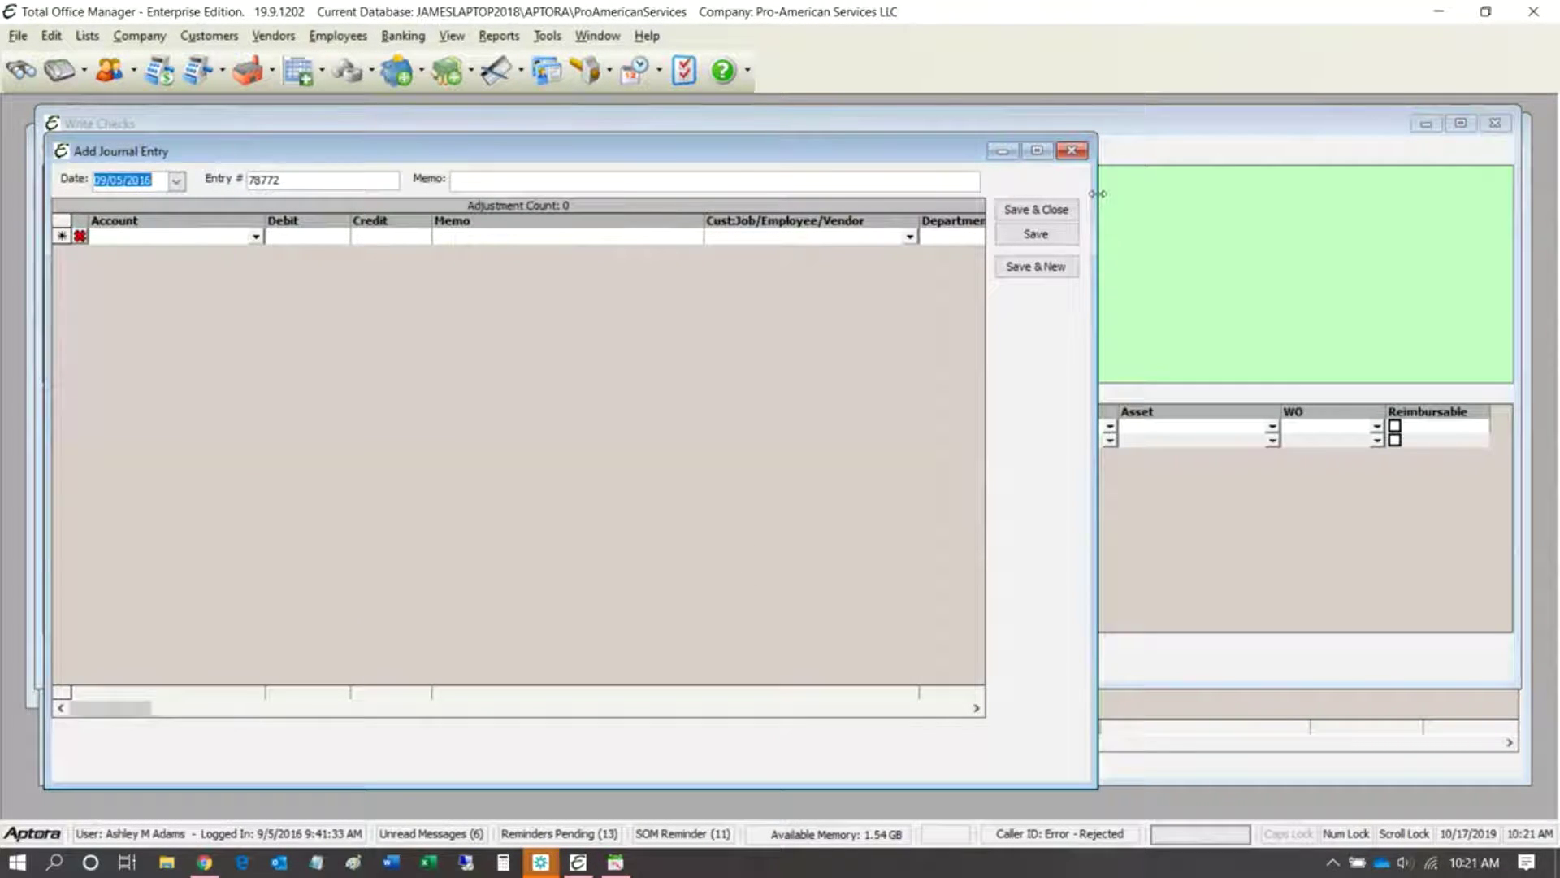
{"action": "left_click_drag", "start_coordinate": [1096, 194], "coordinate": [1535, 254]}
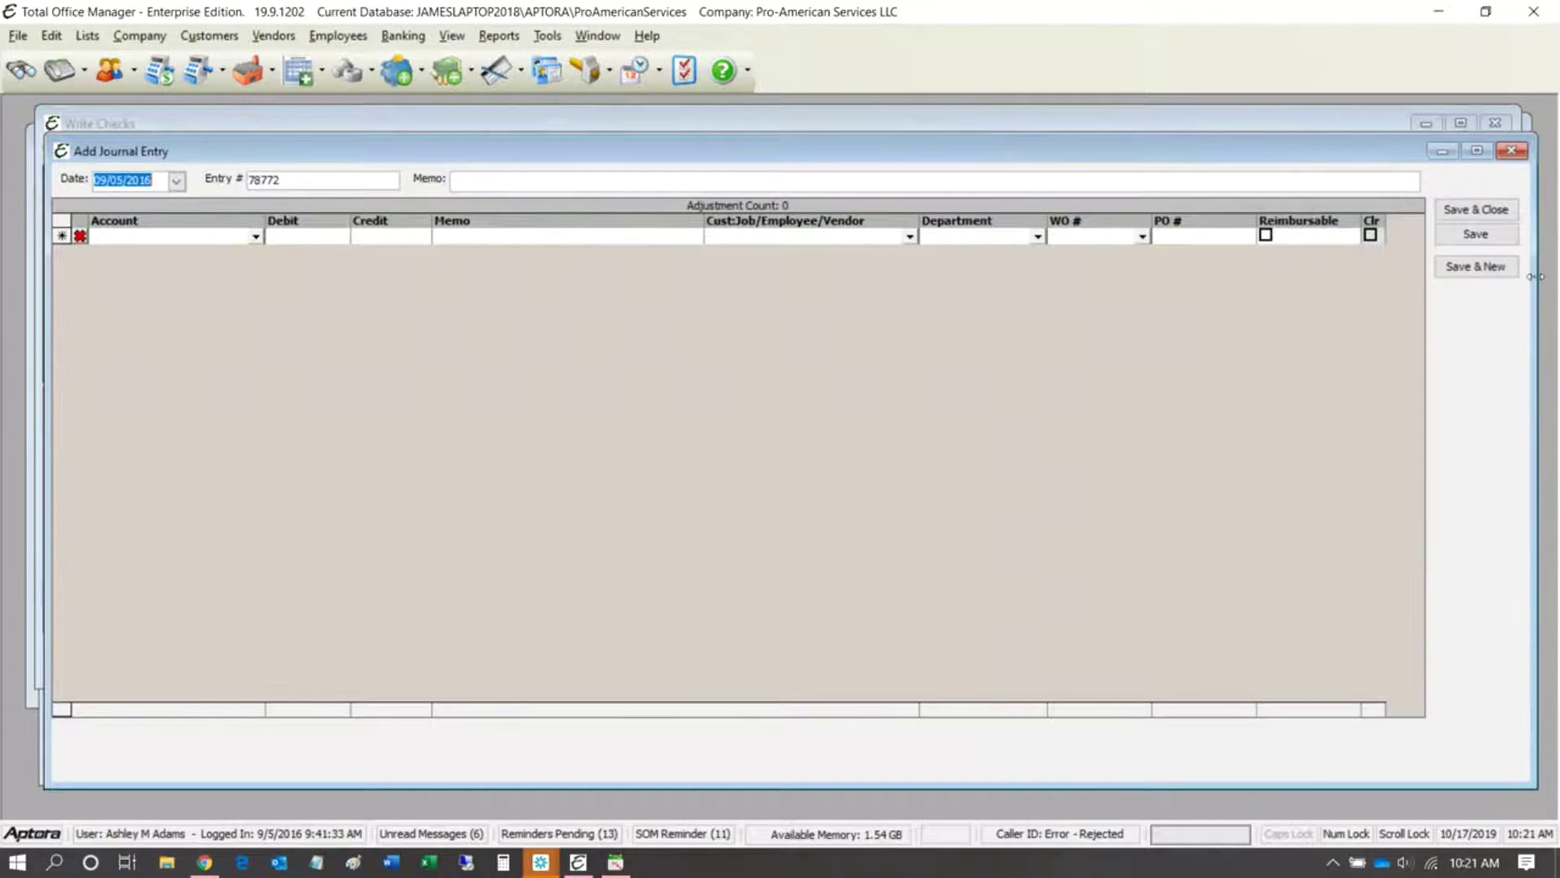
{"action": "left_click", "coordinate": [1039, 237]}
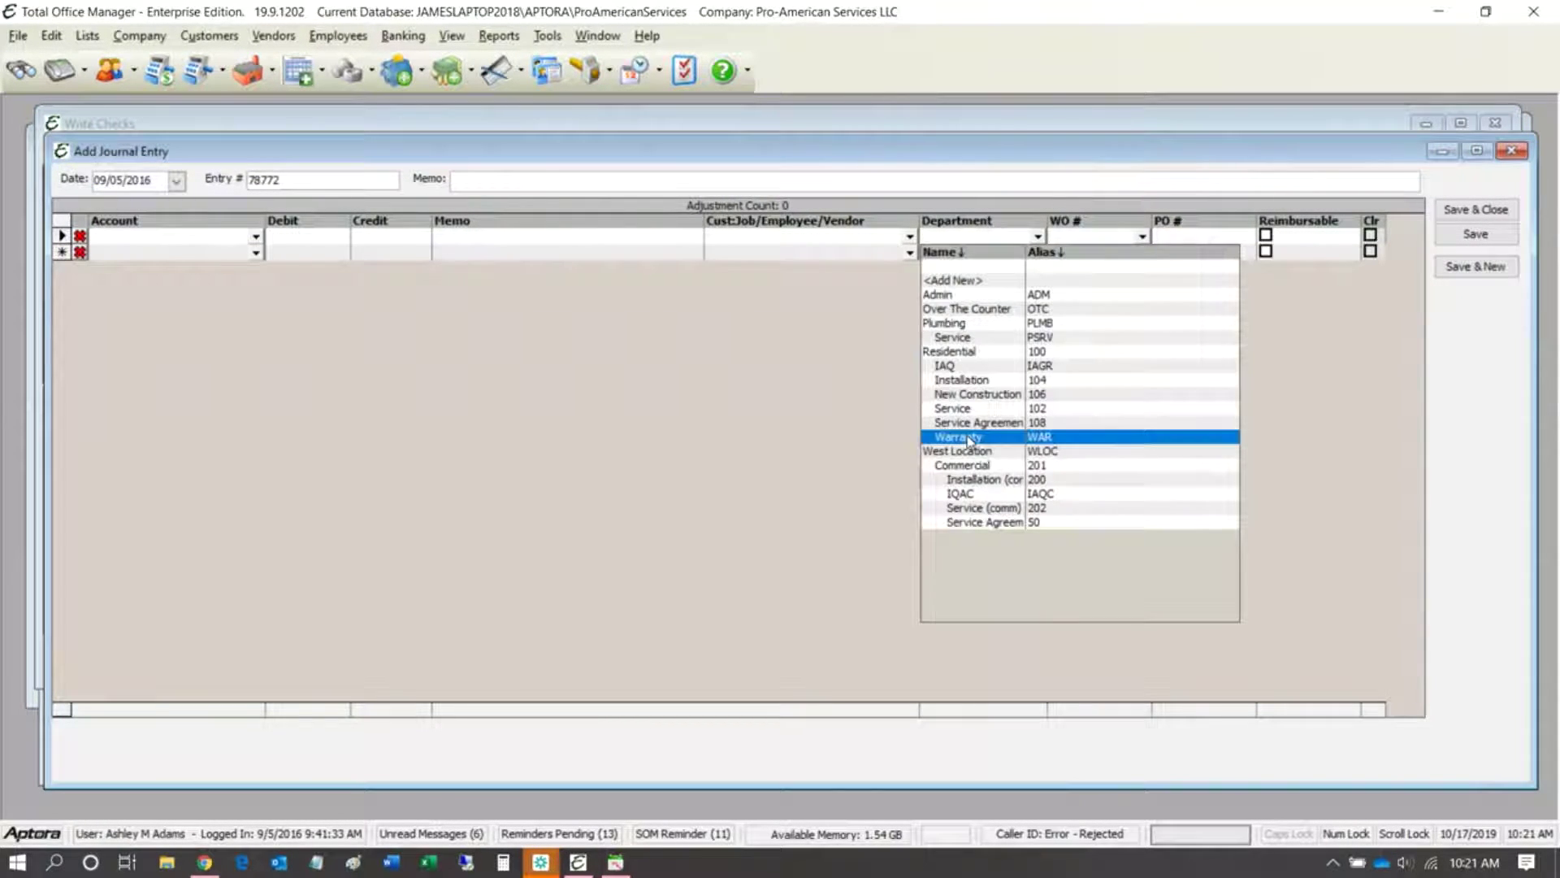
{"action": "left_click", "coordinate": [977, 496]}
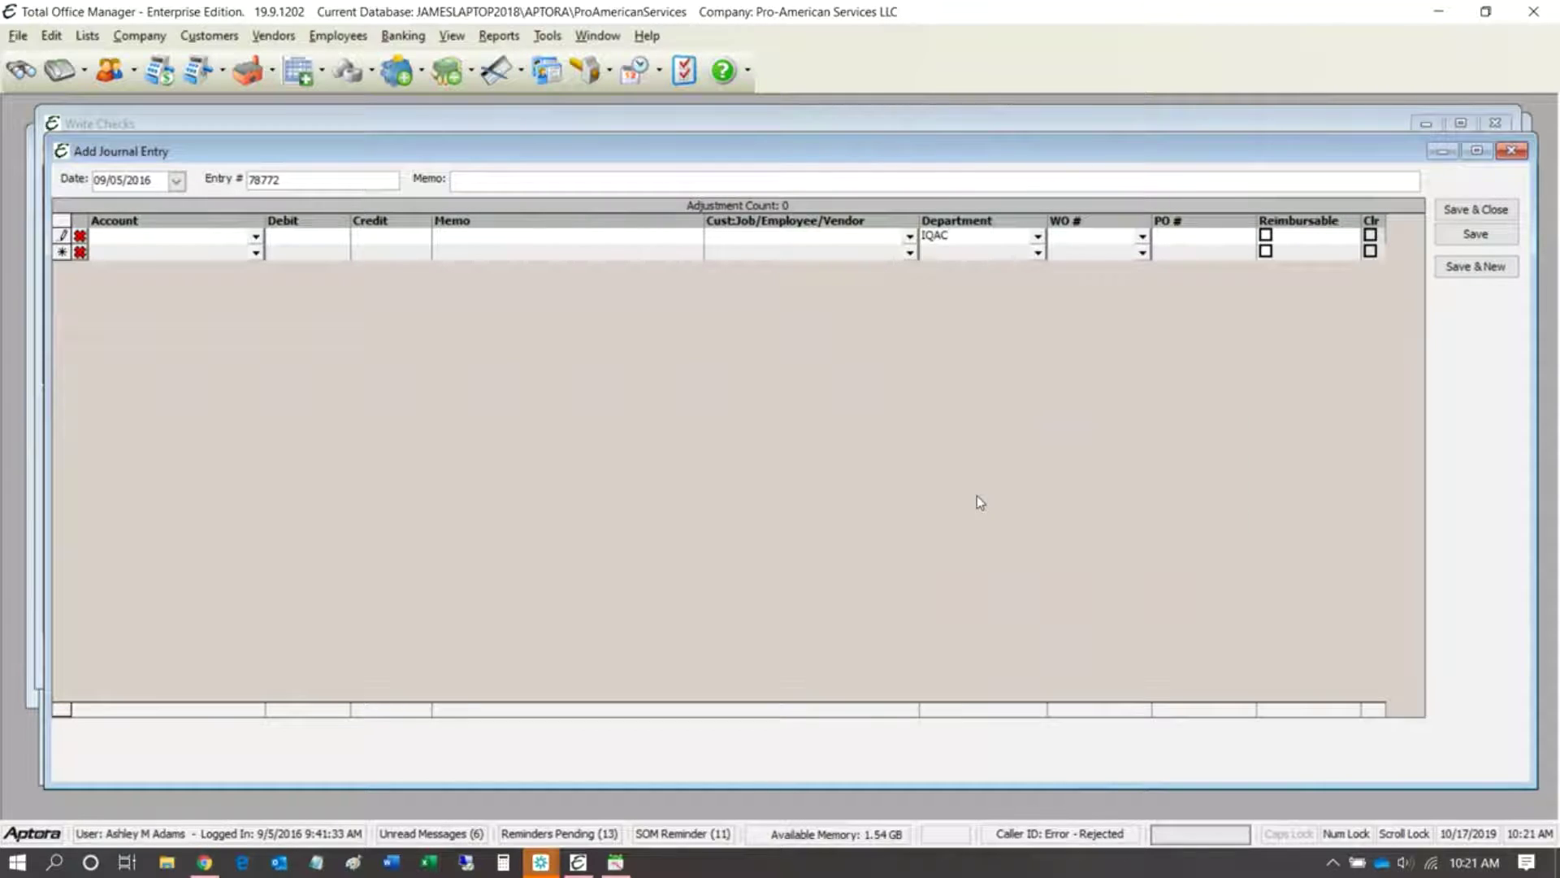
{"action": "left_click", "coordinate": [1518, 154]}
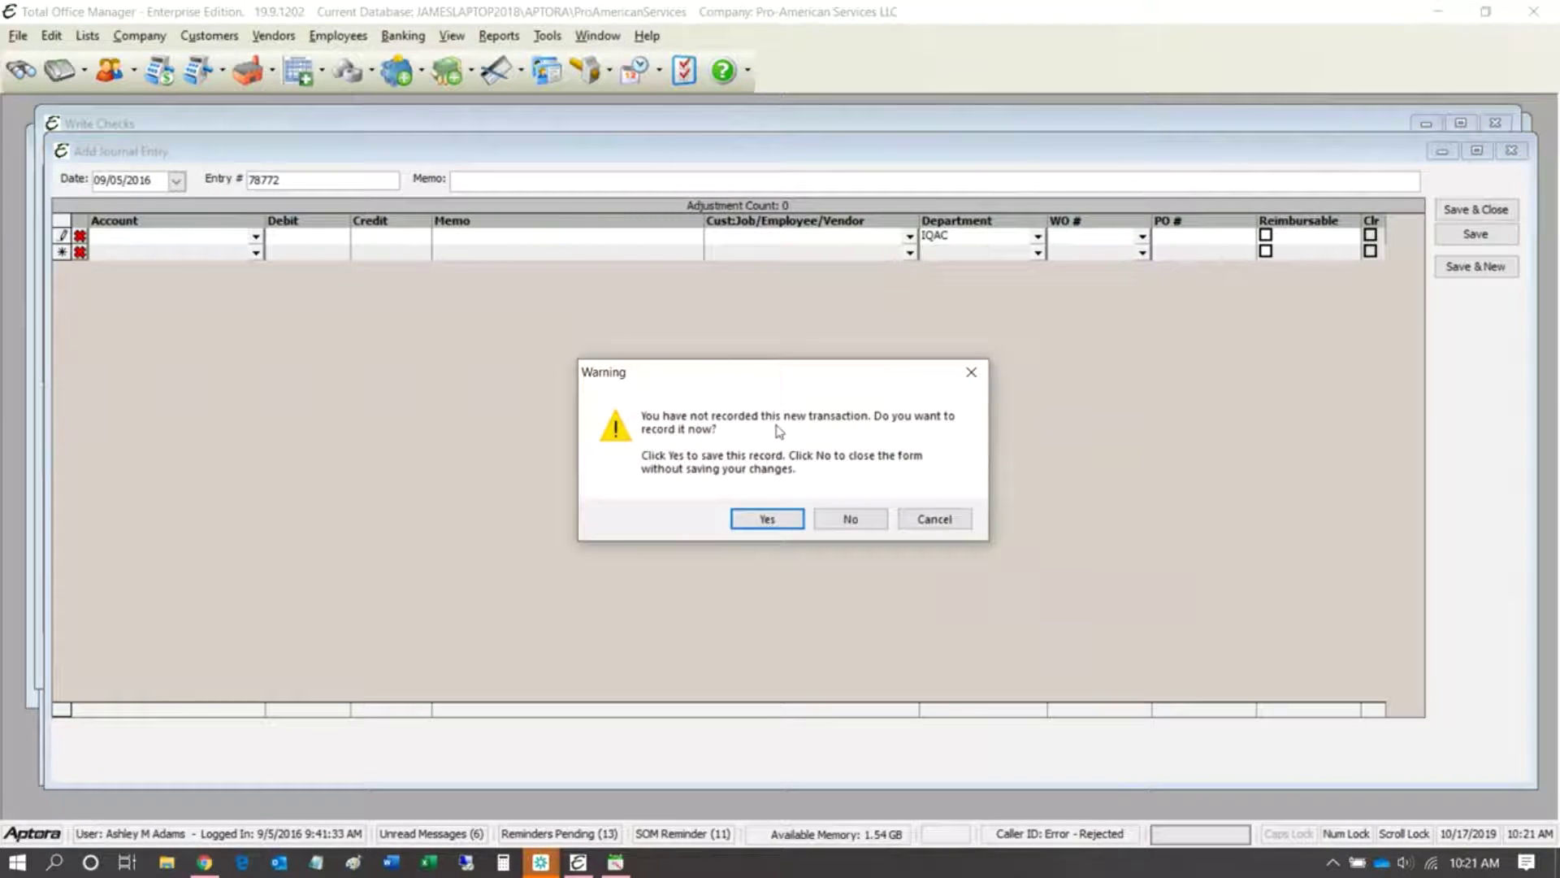
{"action": "left_click", "coordinate": [850, 520]}
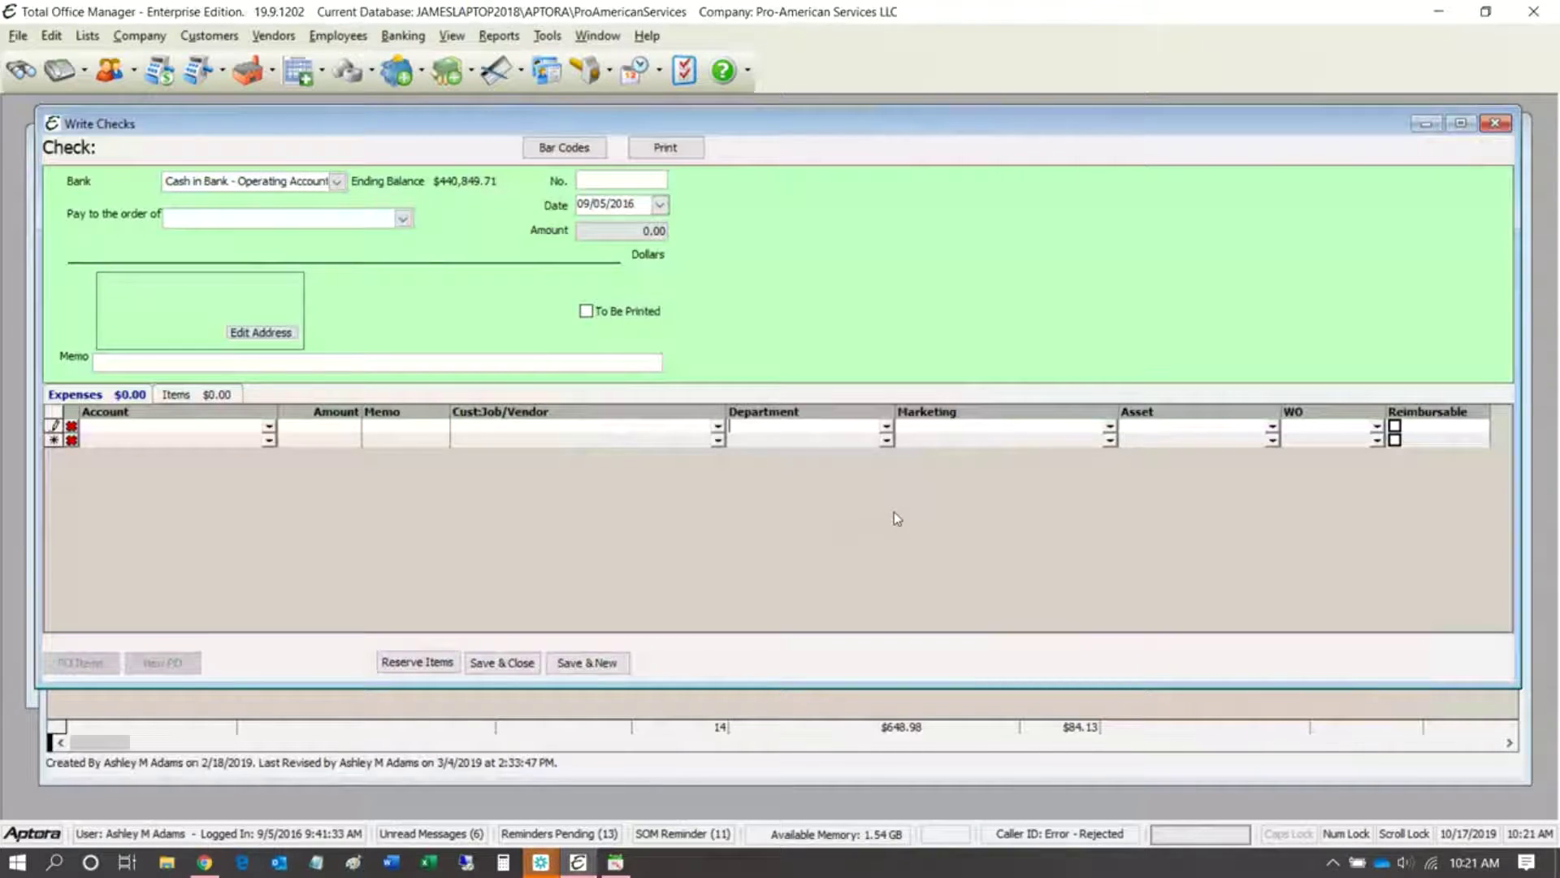
- Close the check without recording it, and display the department choices for the invoice's first line item
{"action": "left_click", "coordinate": [1494, 123]}
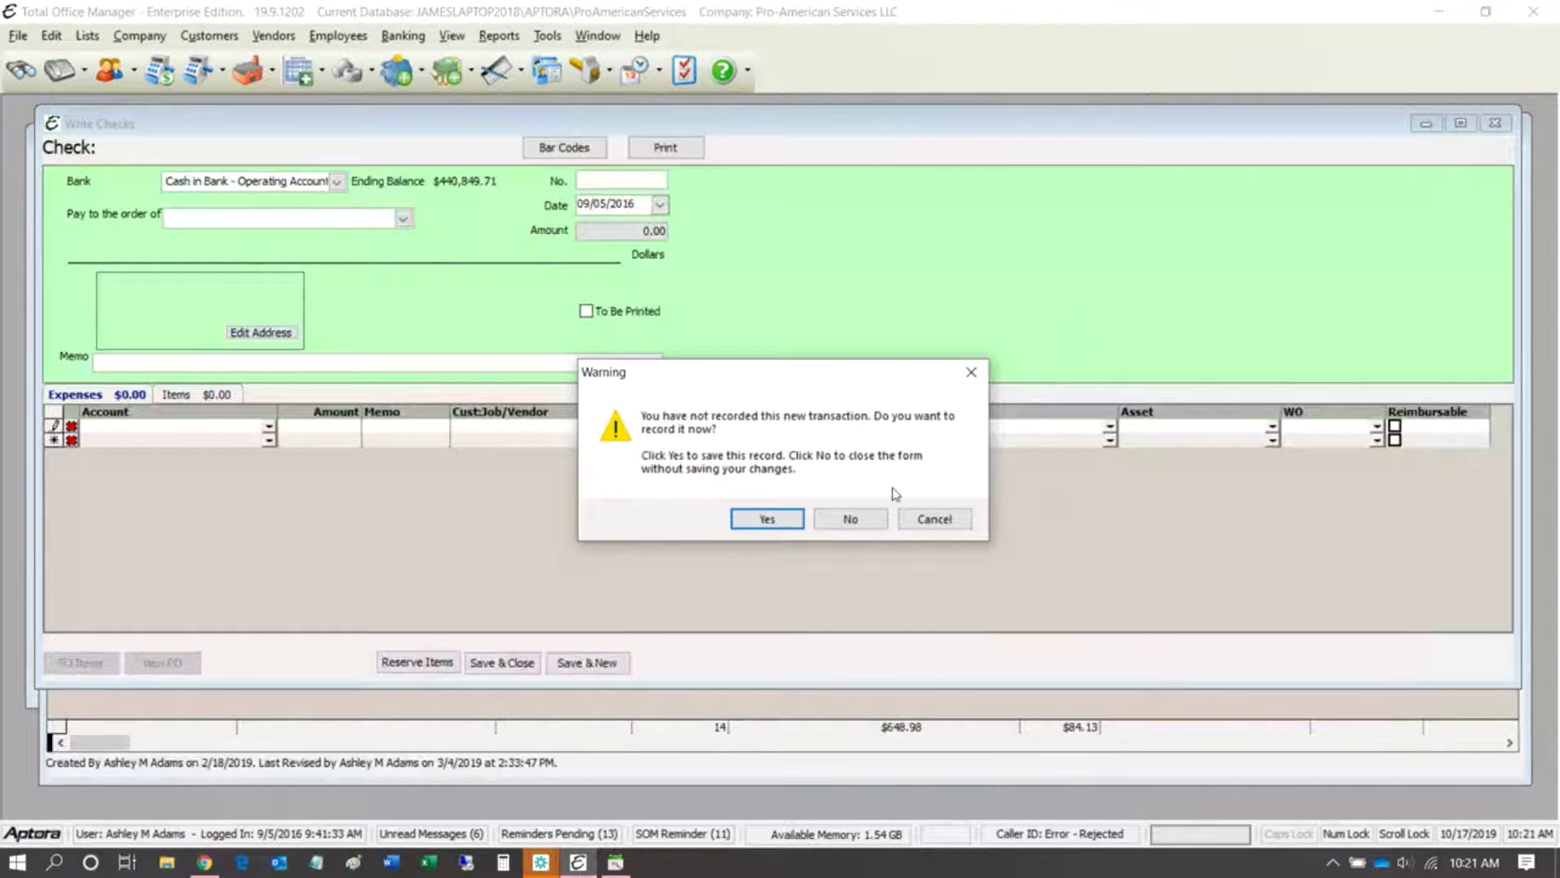
{"action": "left_click", "coordinate": [849, 519]}
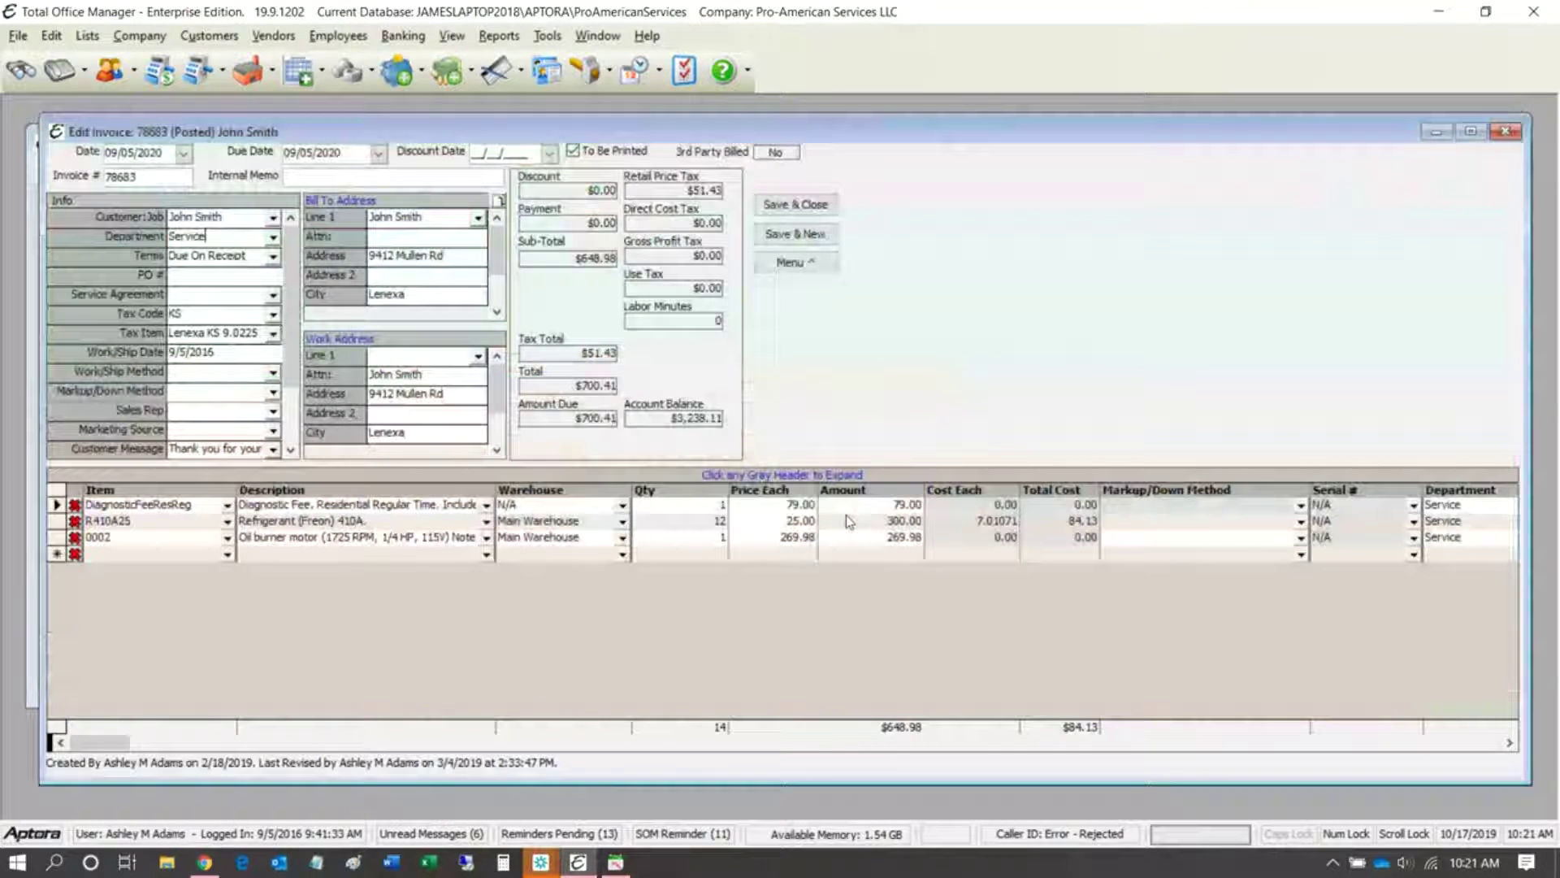
{"action": "left_click", "coordinate": [1509, 742]}
{"action": "left_click", "coordinate": [1509, 744]}
{"action": "left_click", "coordinate": [1510, 743]}
{"action": "left_click", "coordinate": [1509, 743]}
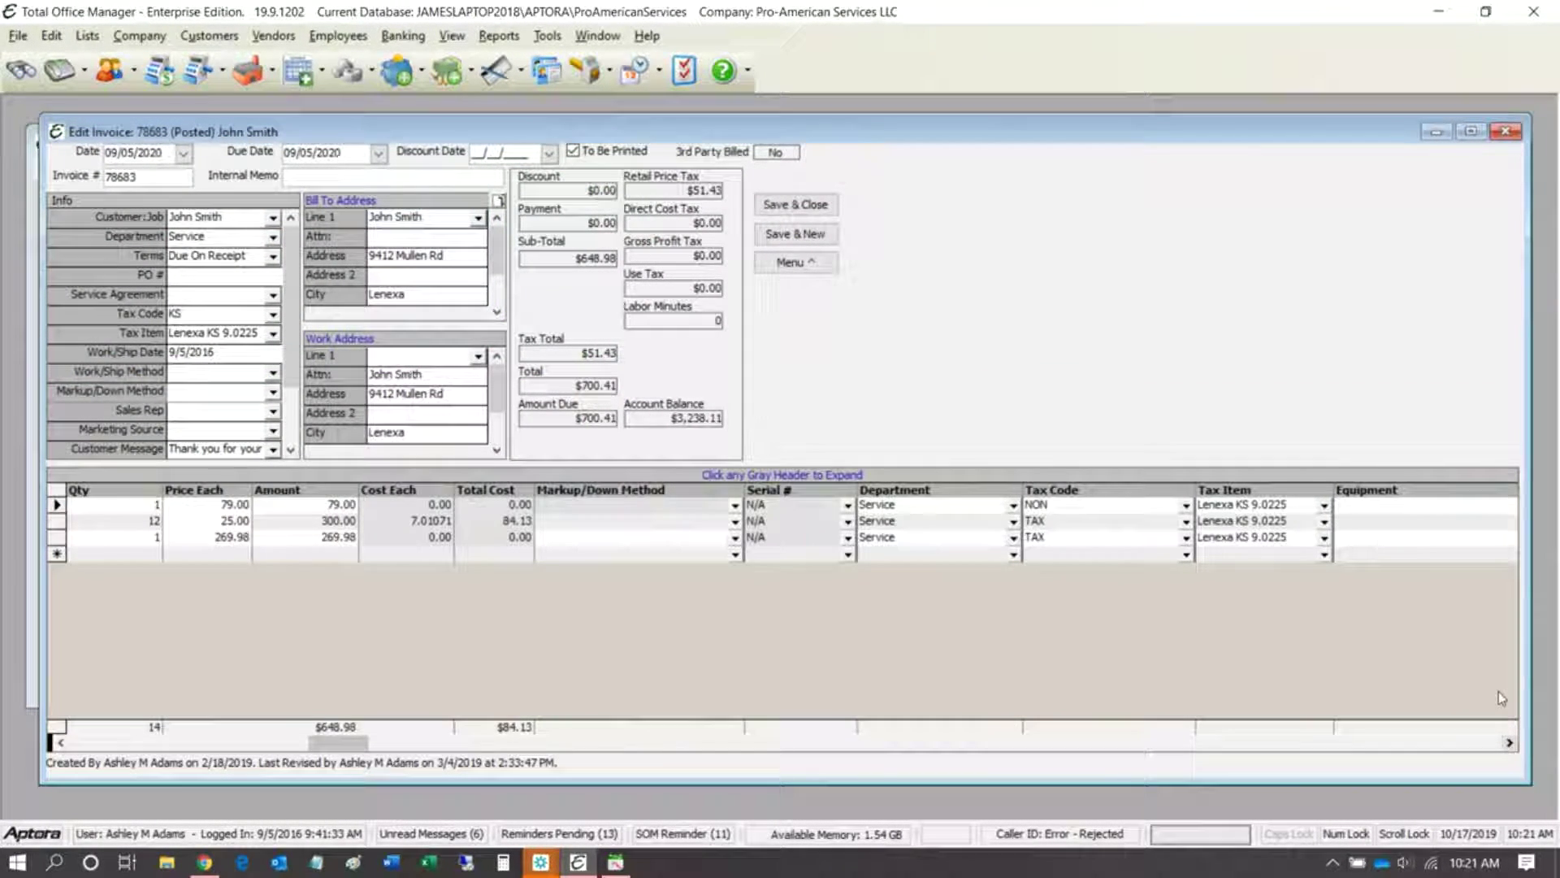
{"action": "left_click", "coordinate": [1014, 507]}
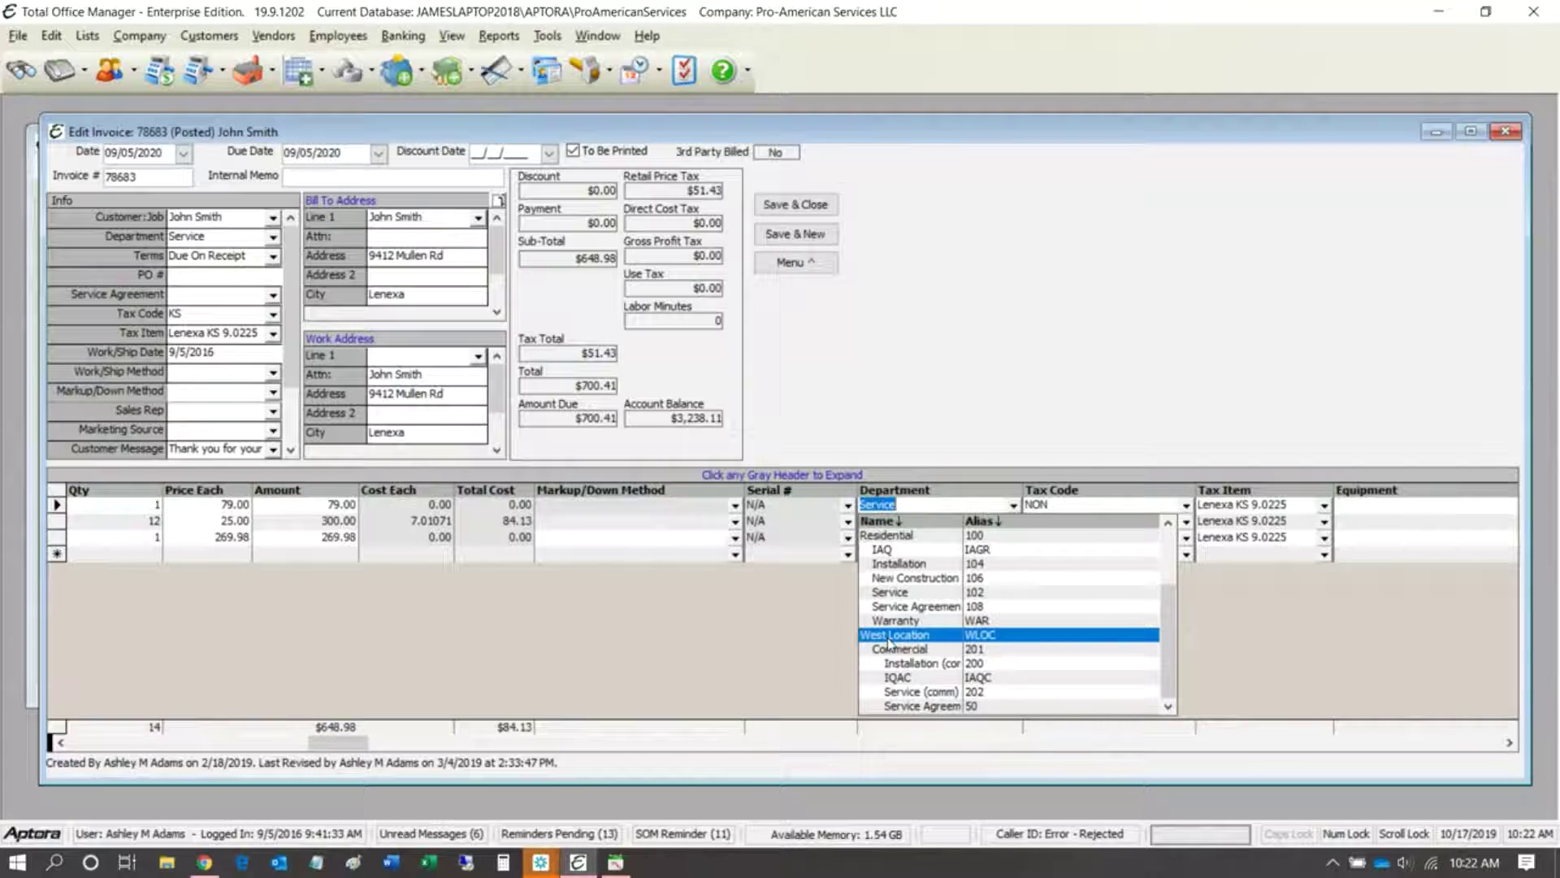
- Open a new customer record and set its default department to West Location
{"action": "left_click", "coordinate": [1016, 286]}
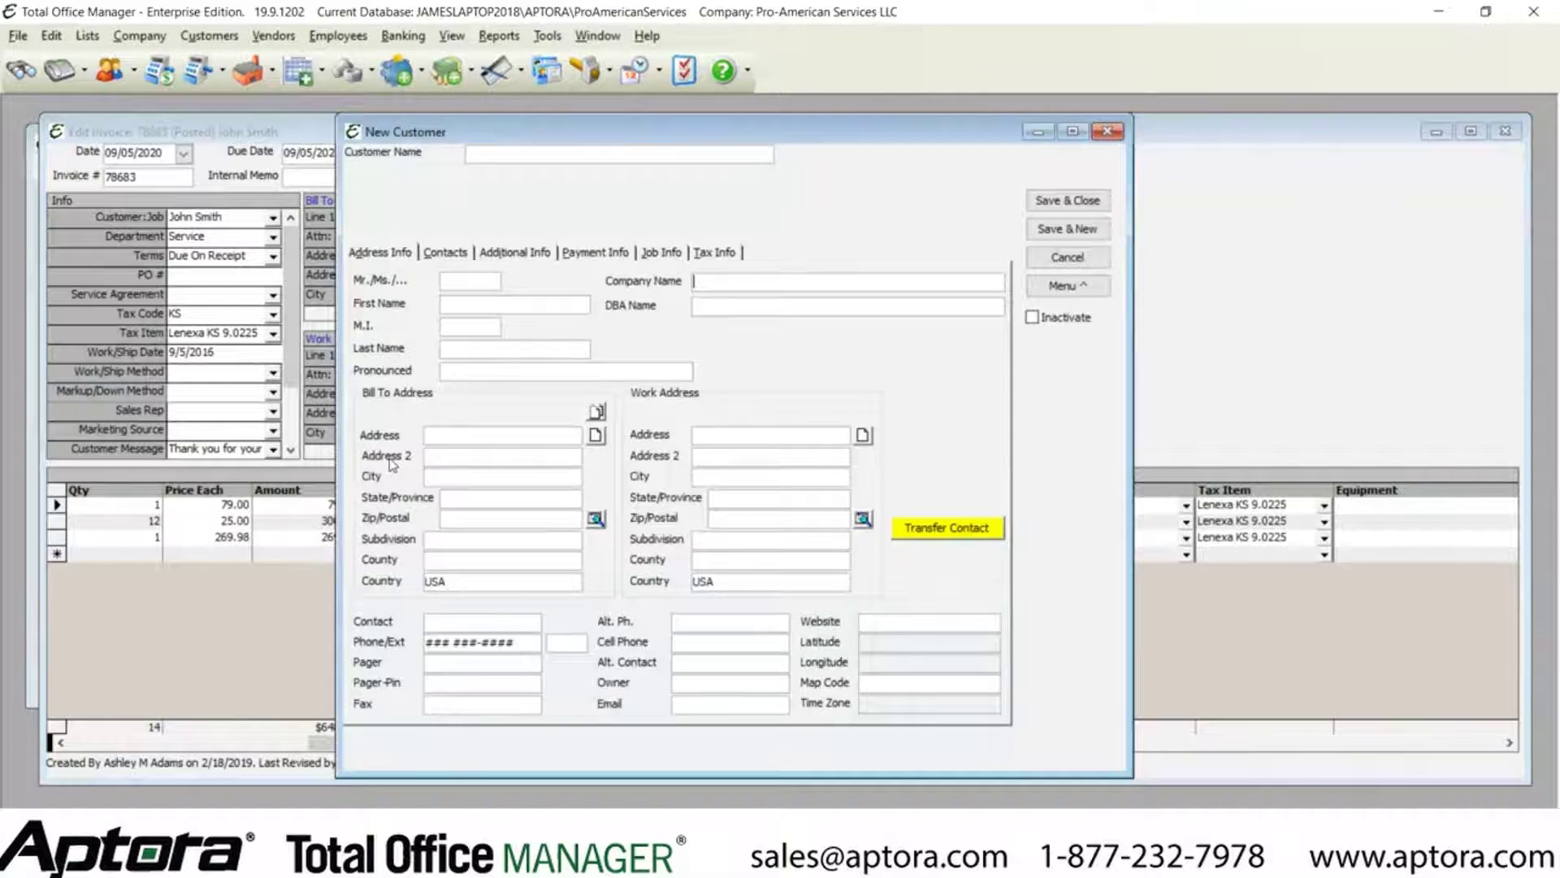
{"action": "left_click", "coordinate": [522, 253]}
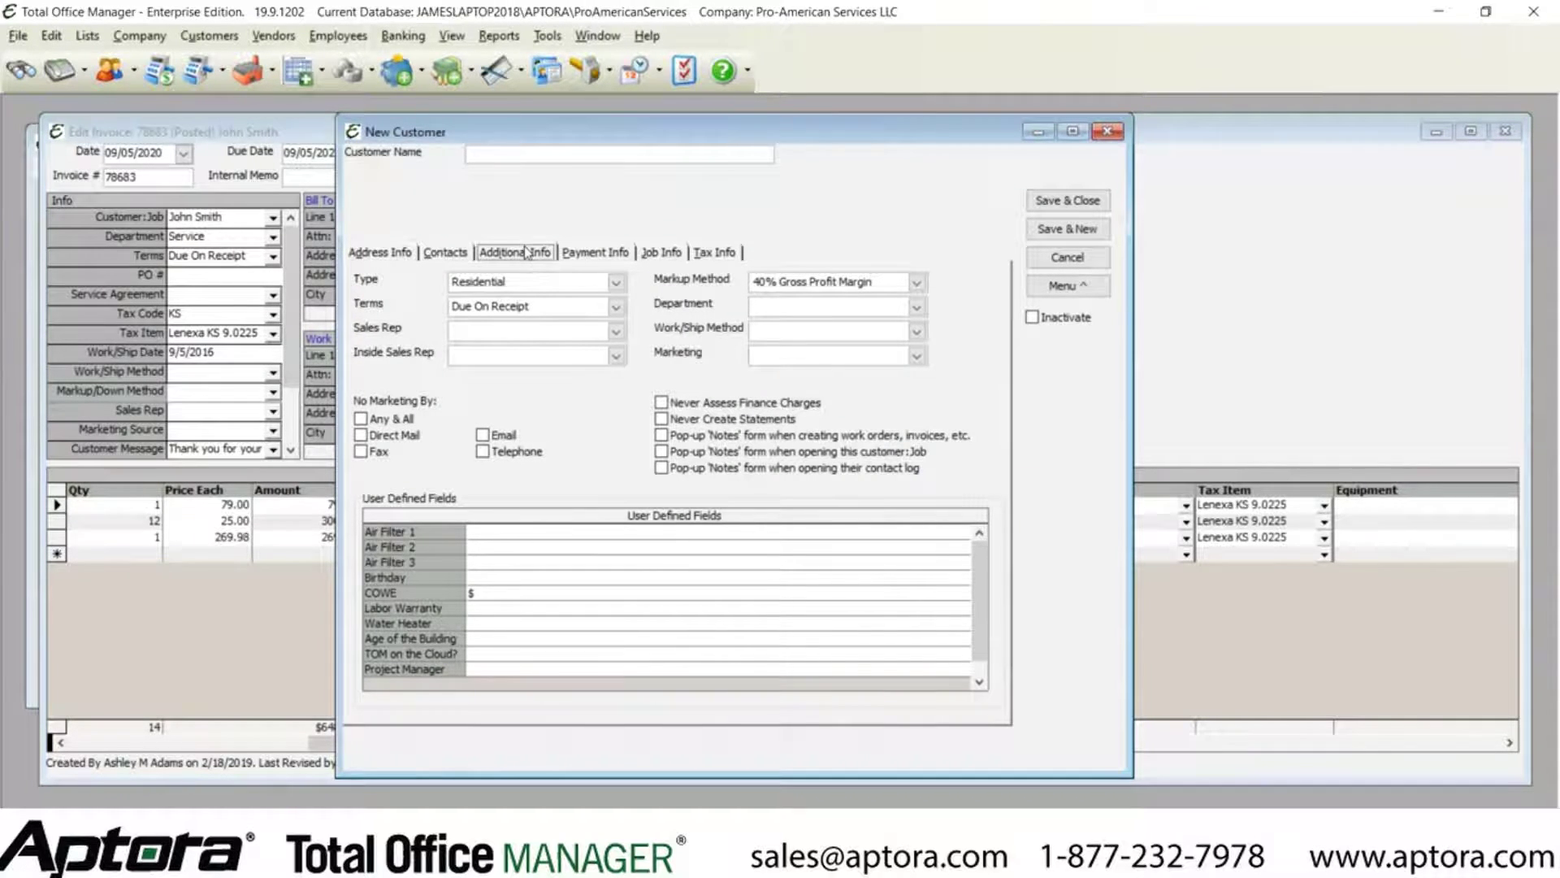
{"action": "left_click", "coordinate": [917, 308]}
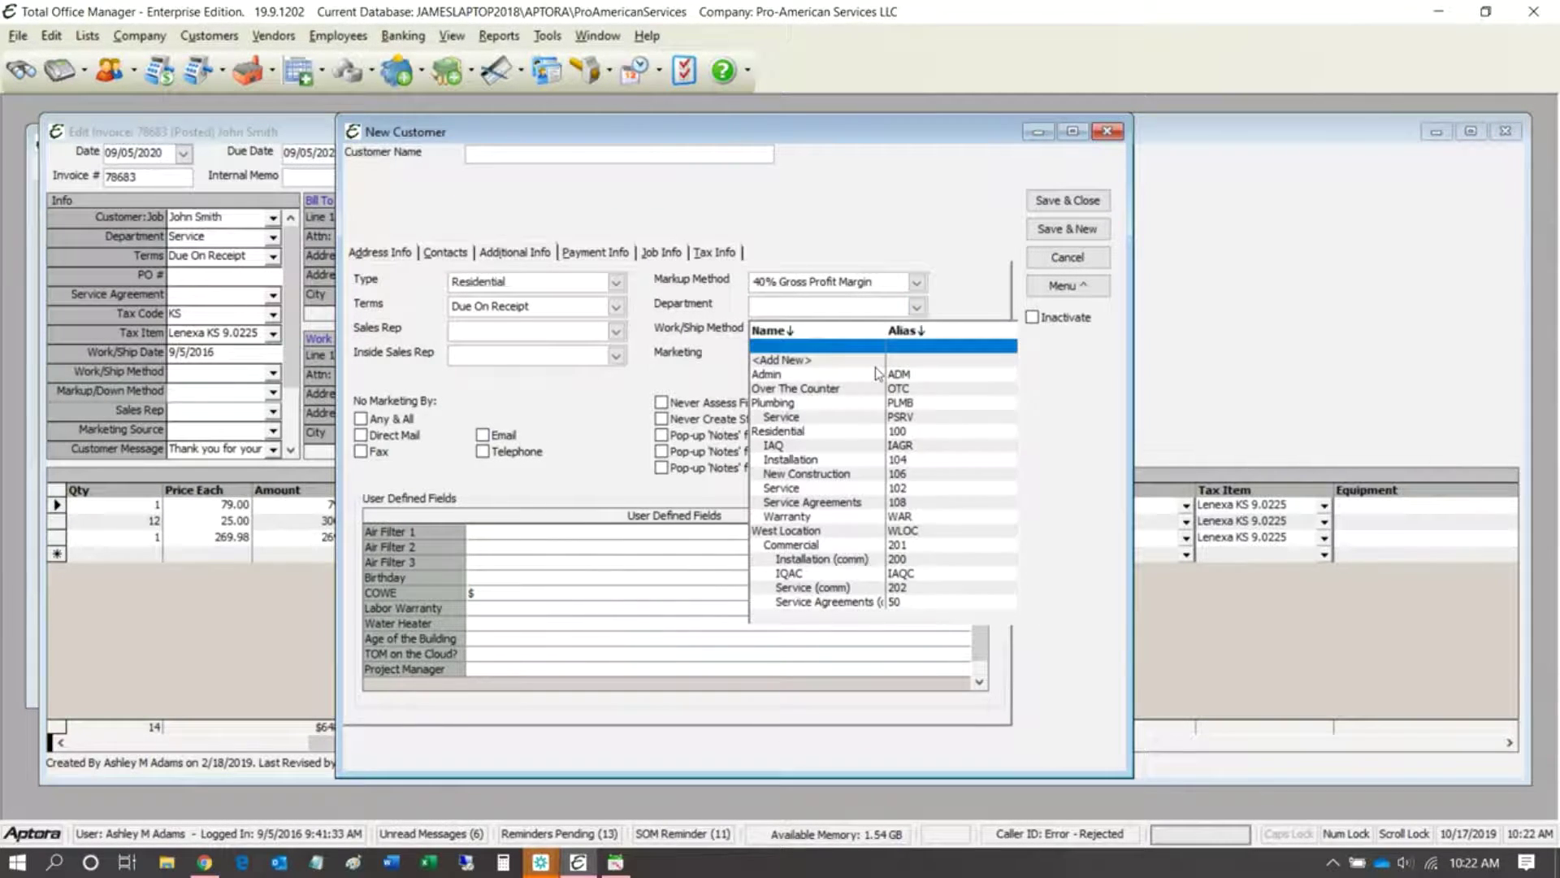
{"action": "left_click", "coordinate": [812, 533]}
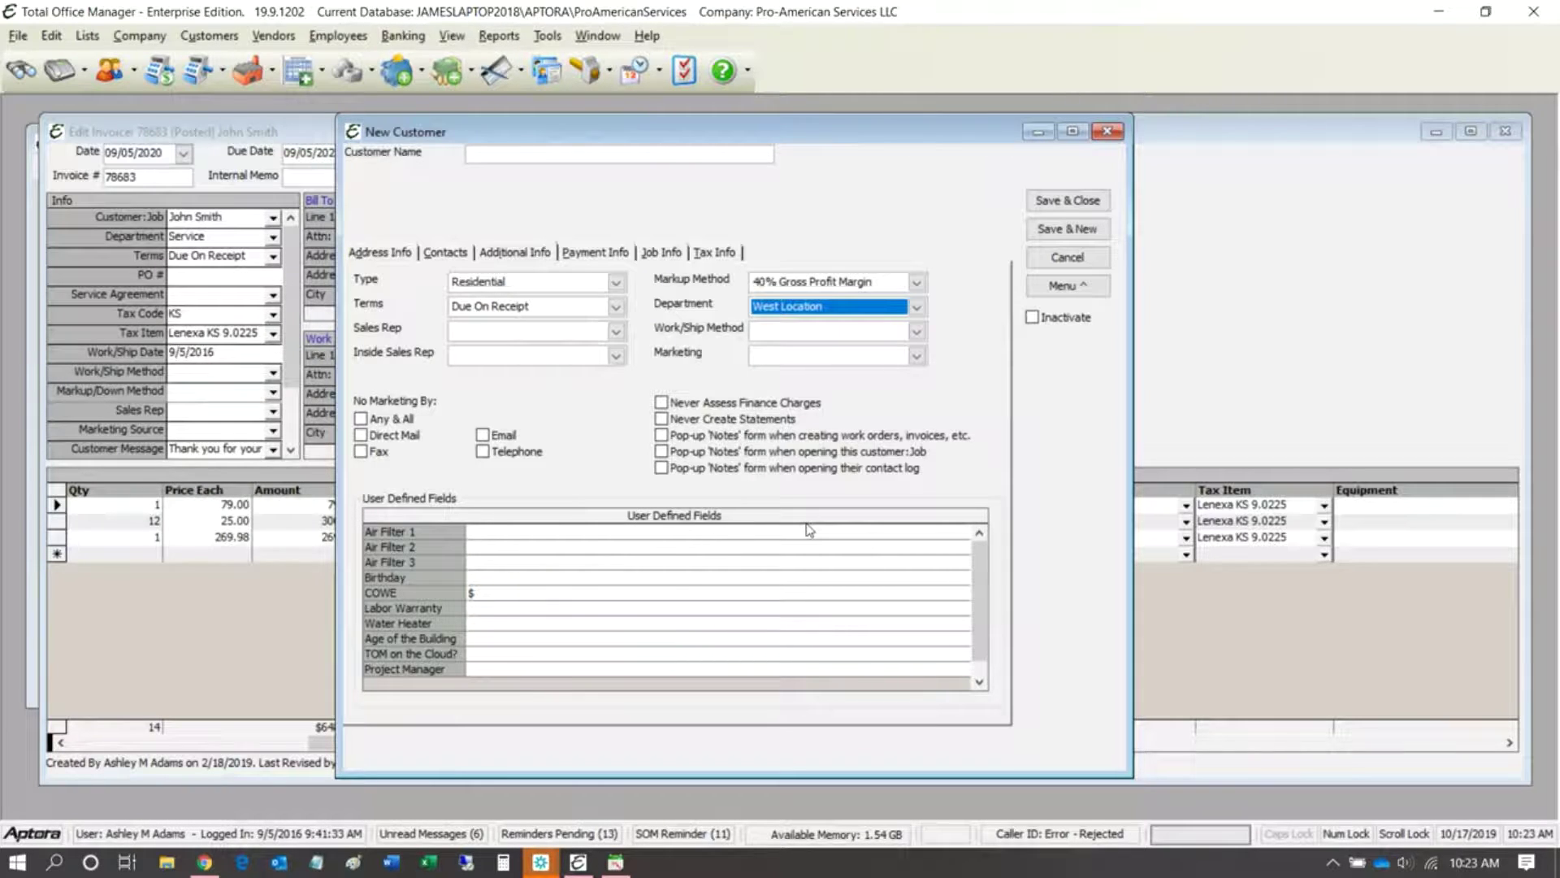
- Examine the tax code and tax item choices for the new customer, and close the record without saving it
{"action": "left_click", "coordinate": [715, 253]}
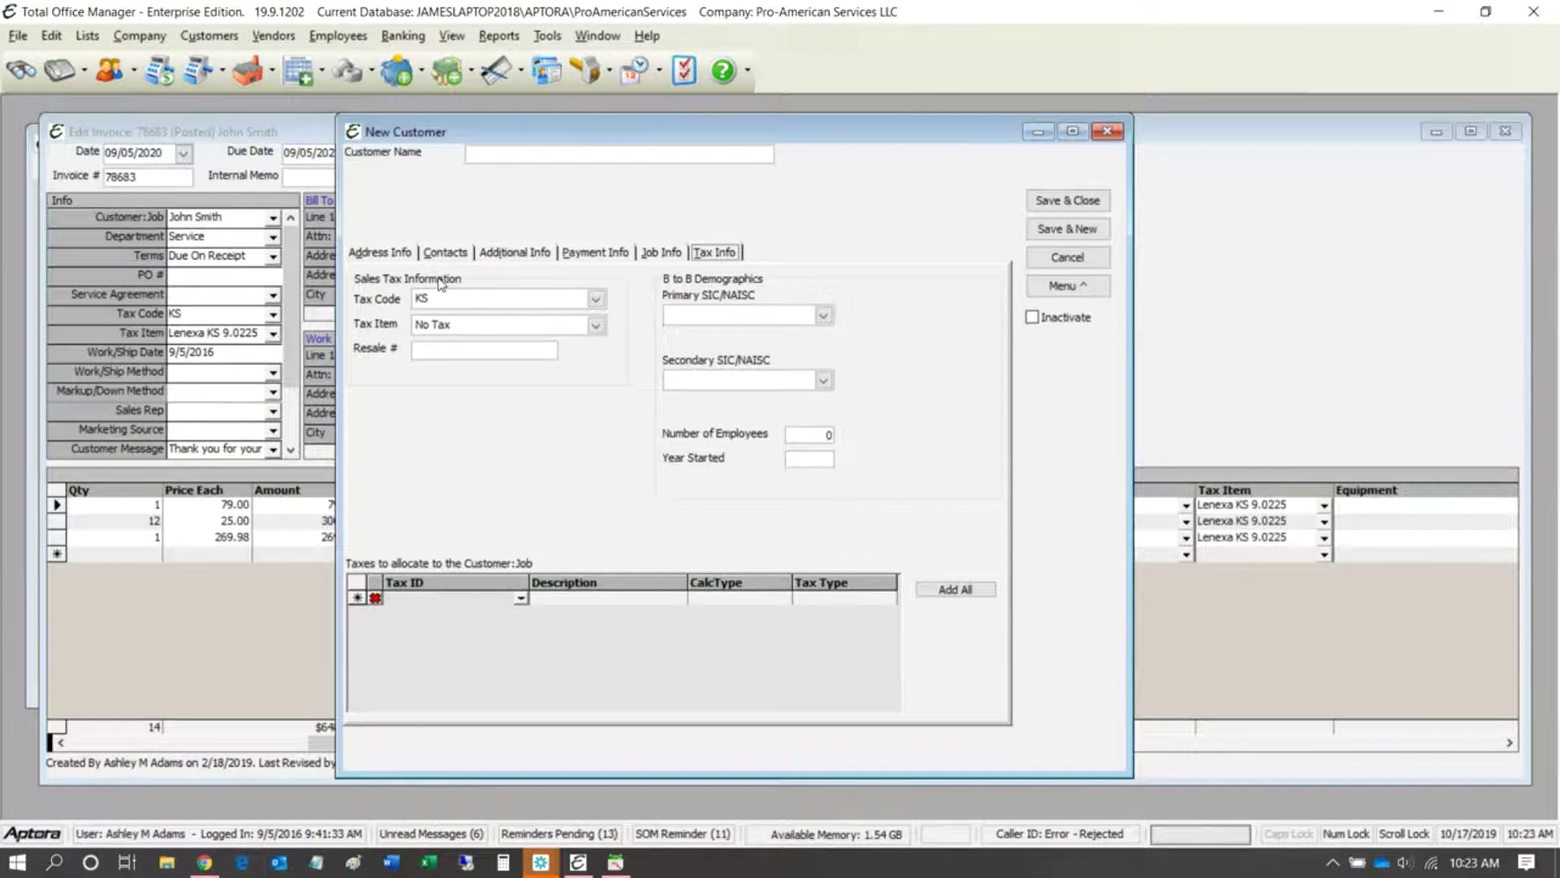
{"action": "left_click", "coordinate": [597, 300]}
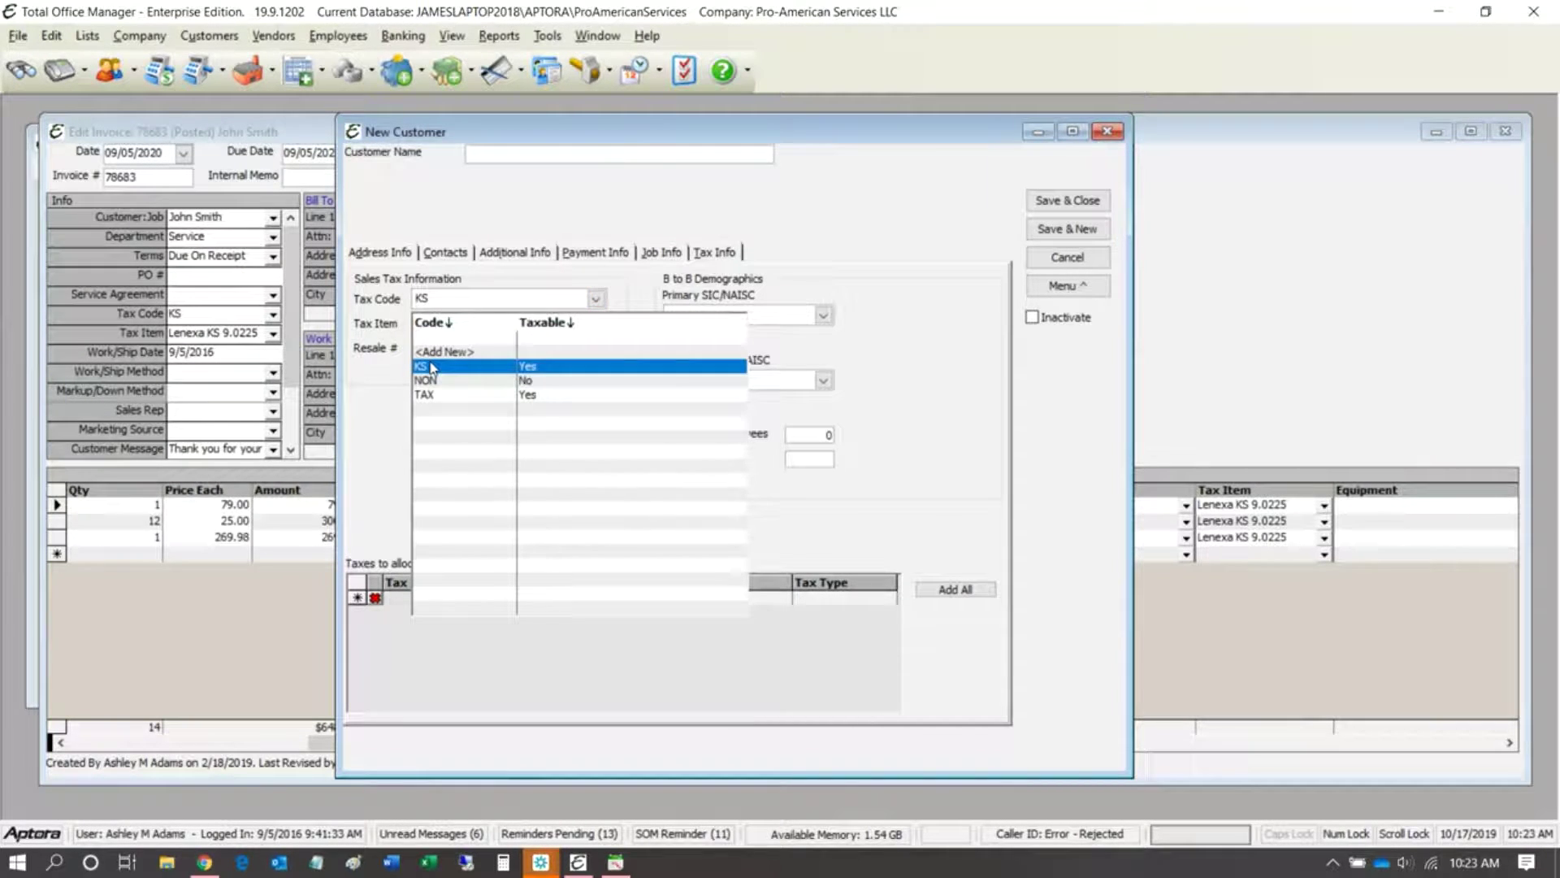
{"action": "left_click", "coordinate": [385, 326]}
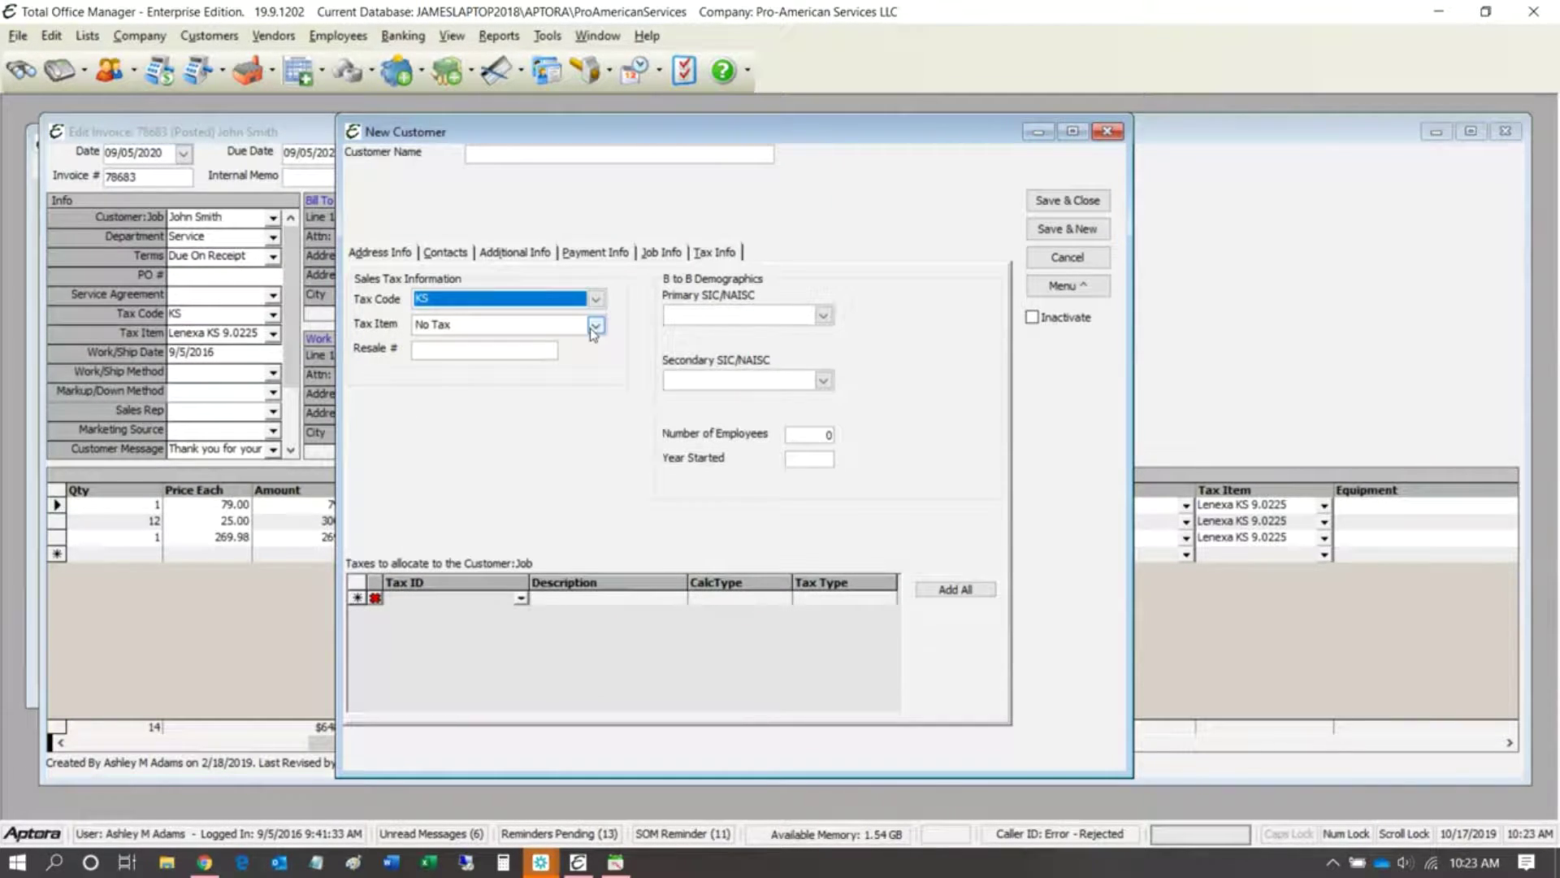
{"action": "left_click", "coordinate": [597, 325]}
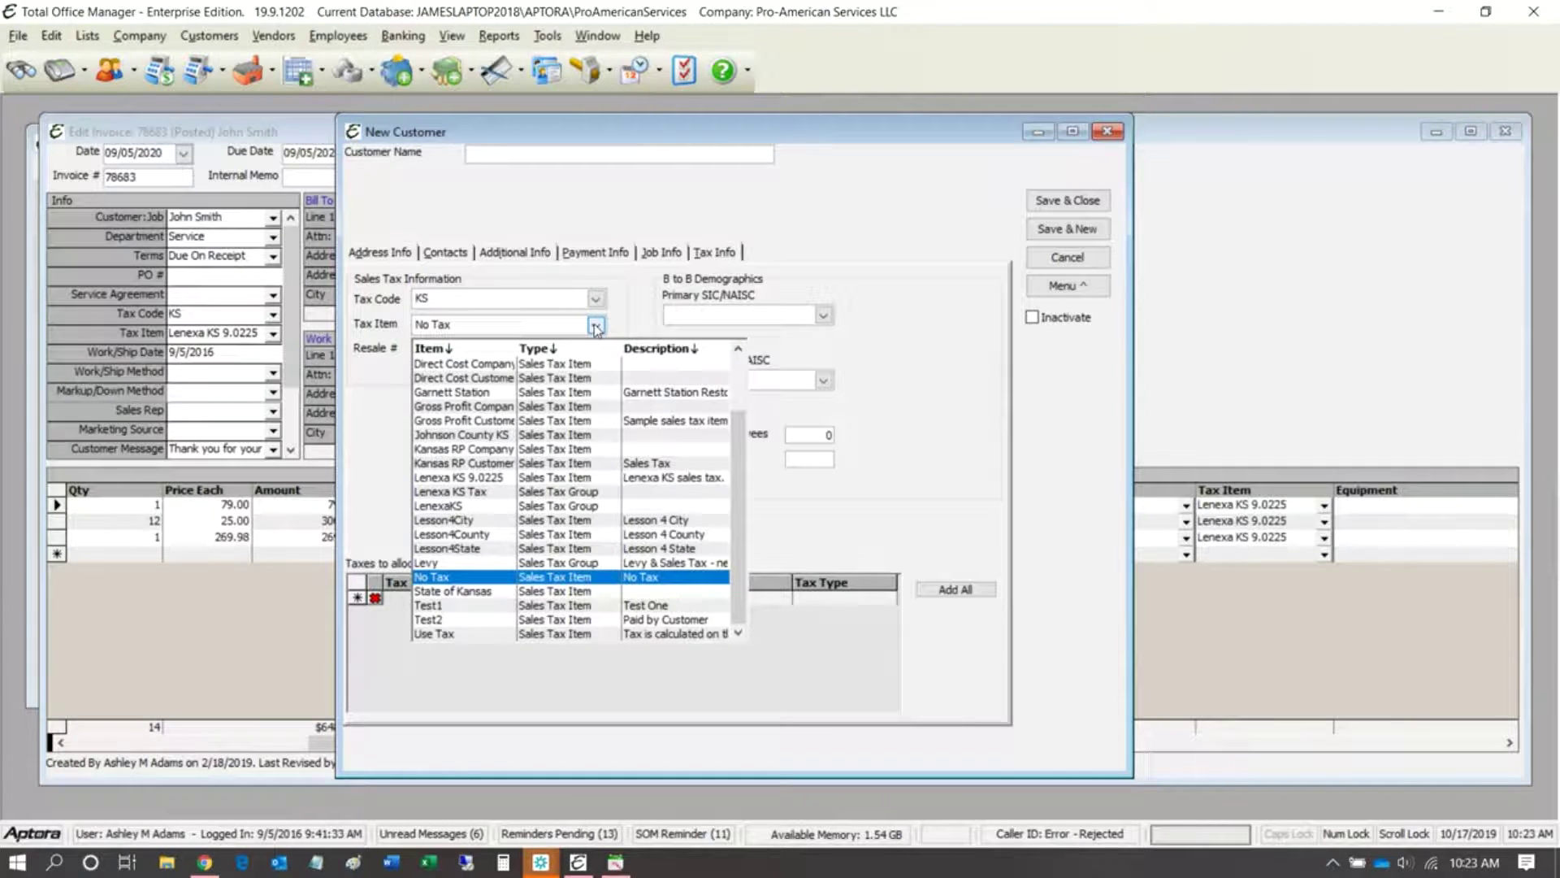
{"action": "left_click", "coordinate": [383, 378]}
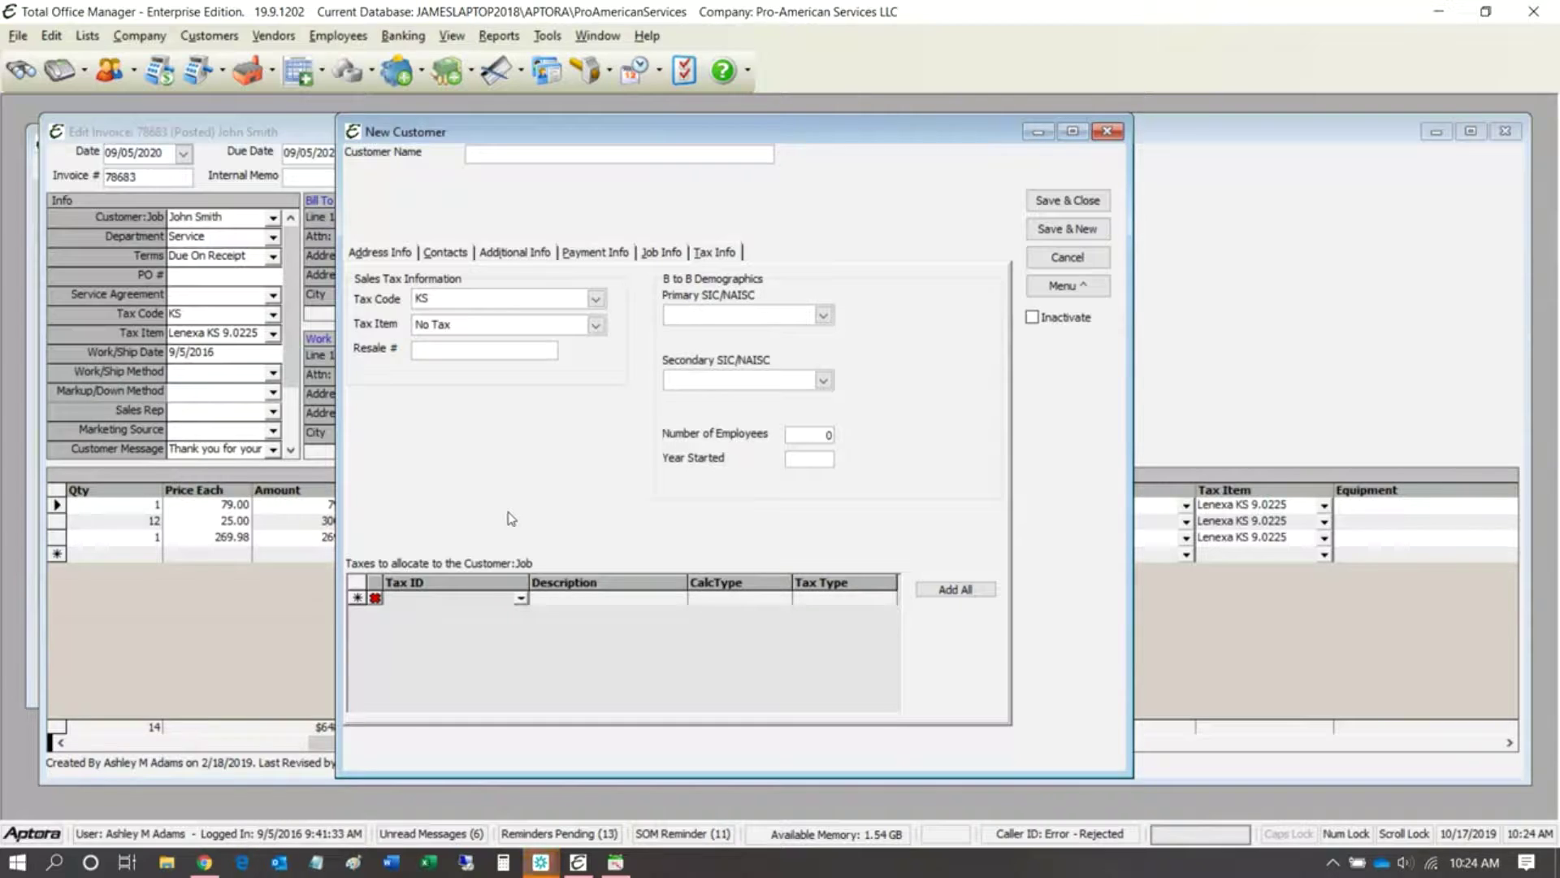
{"action": "left_click", "coordinate": [376, 252]}
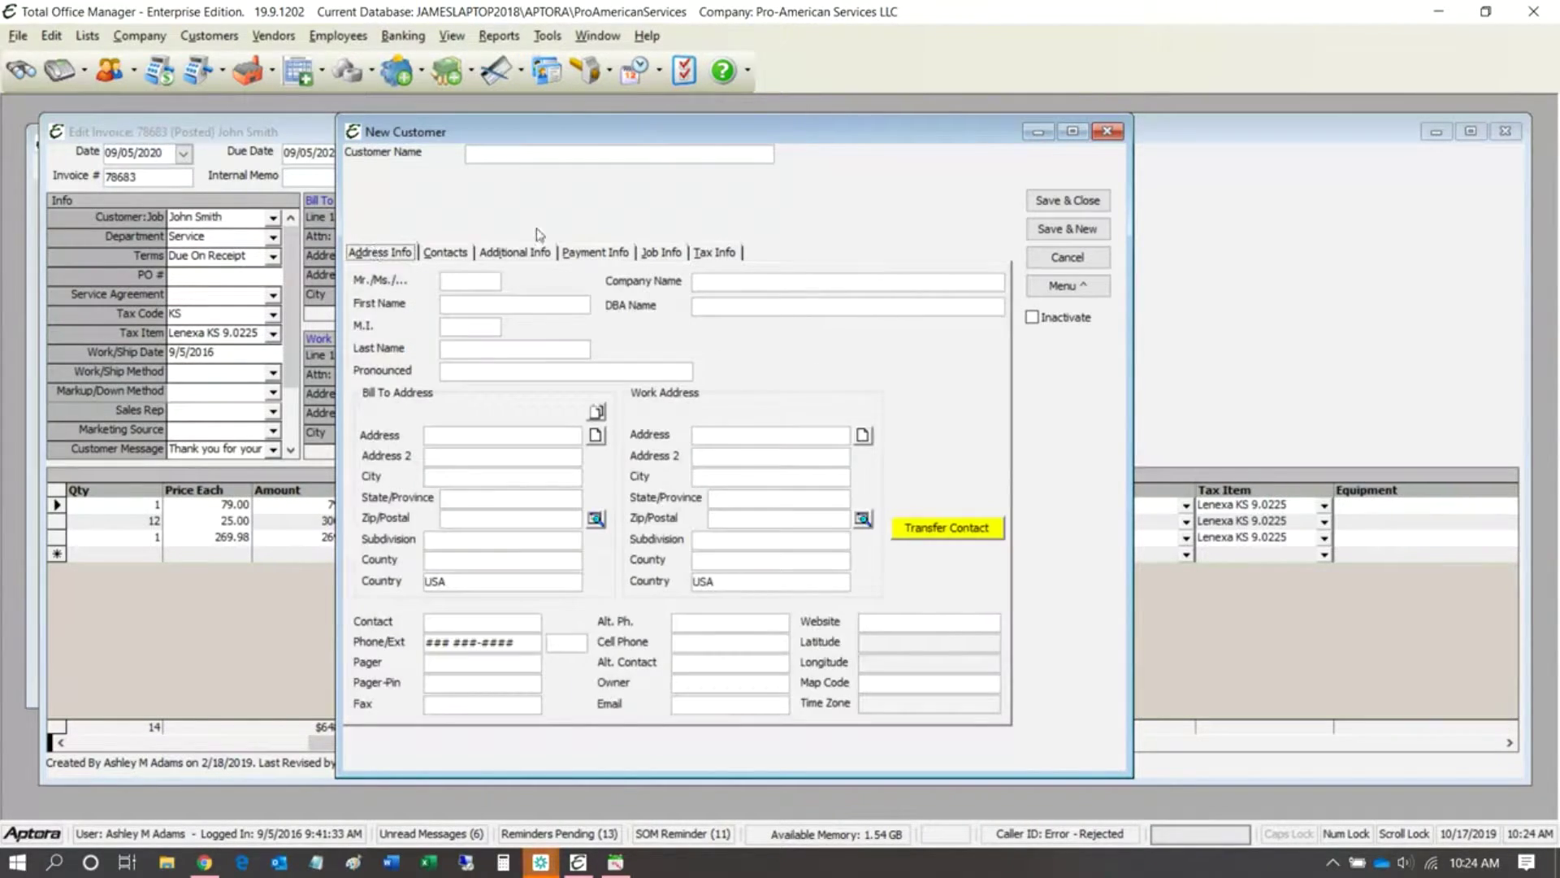
{"action": "left_click", "coordinate": [1113, 132]}
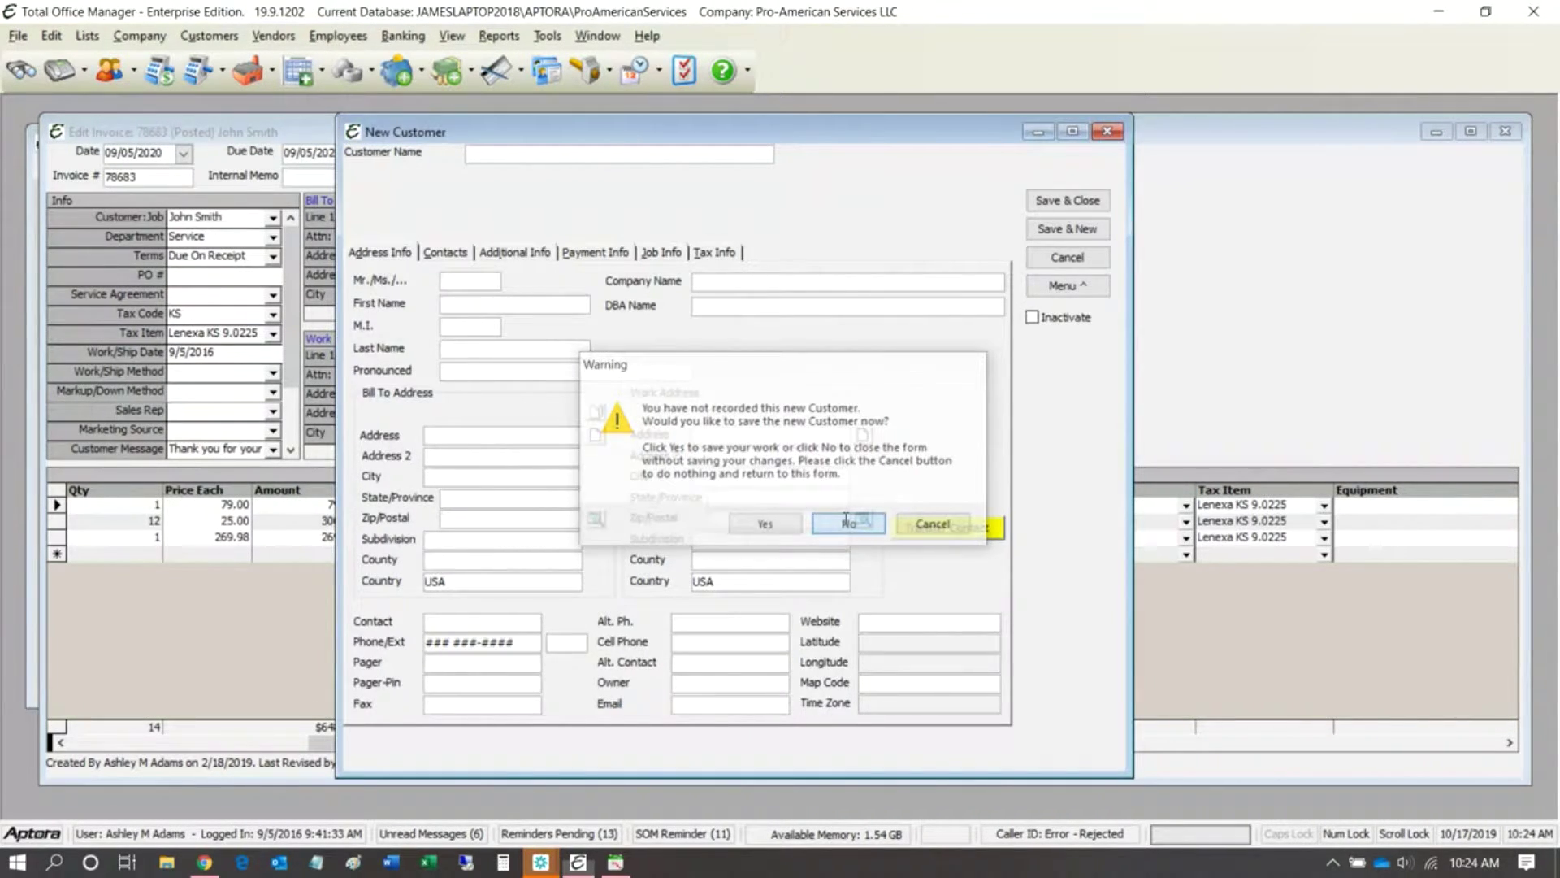
{"action": "left_click", "coordinate": [846, 520]}
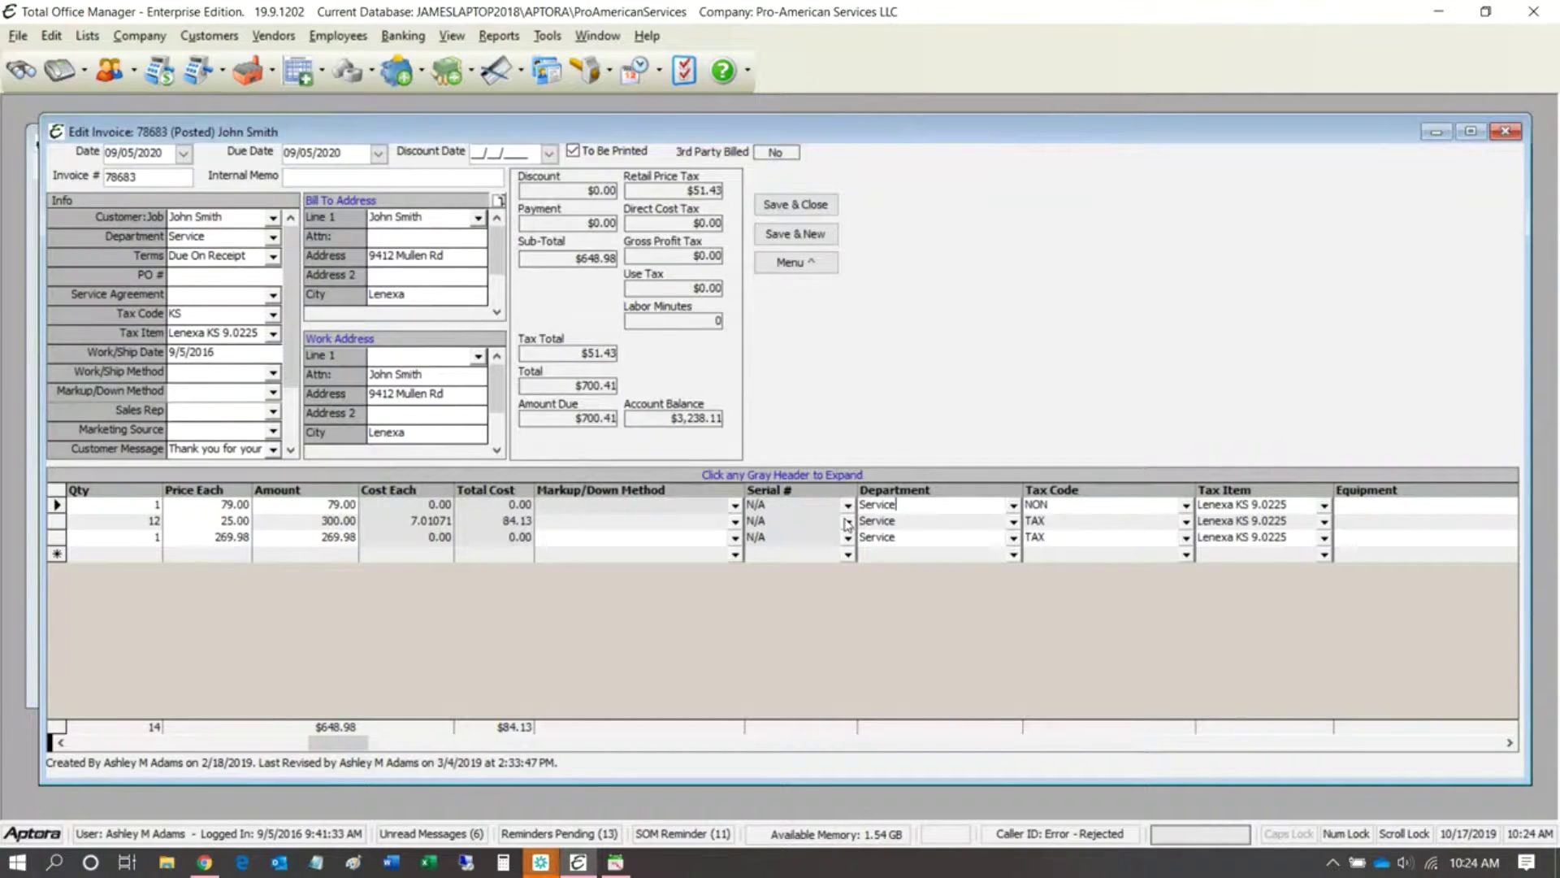